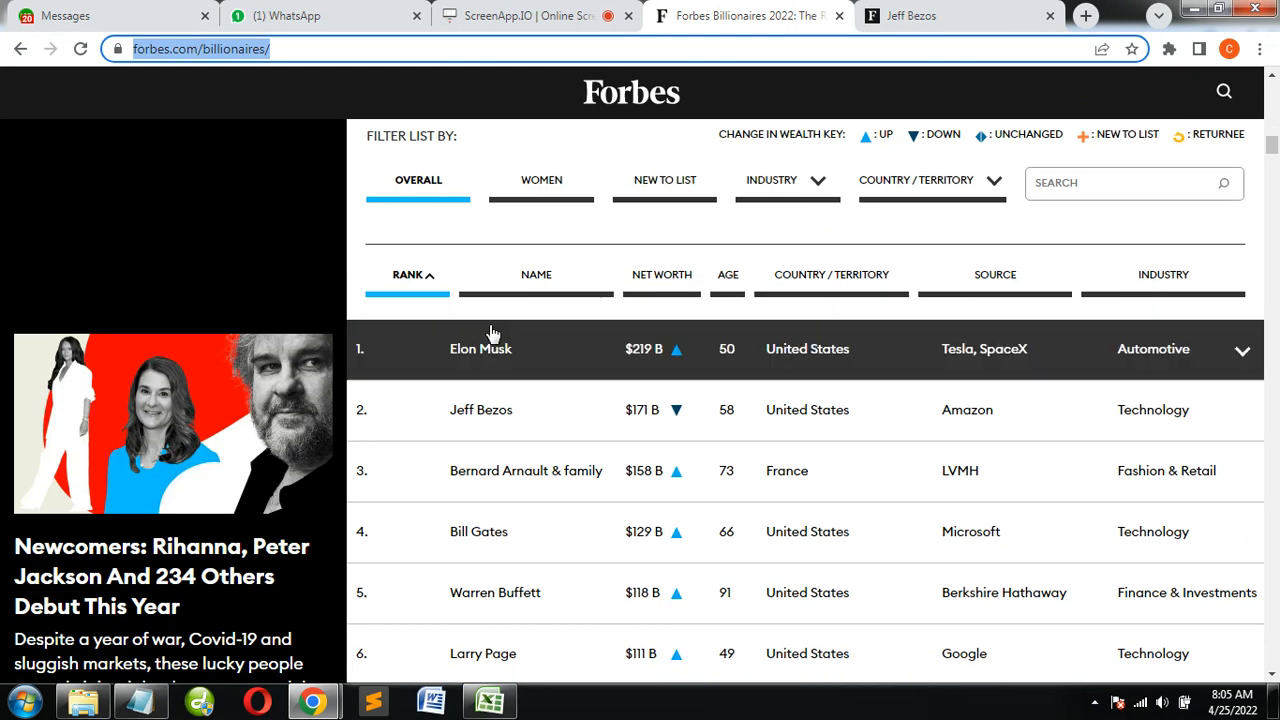
Browse the first ranks of the Forbes richest people list and return to its column headings
scroll(1117, 397, down, 4)
scroll(1060, 400, down, 3)
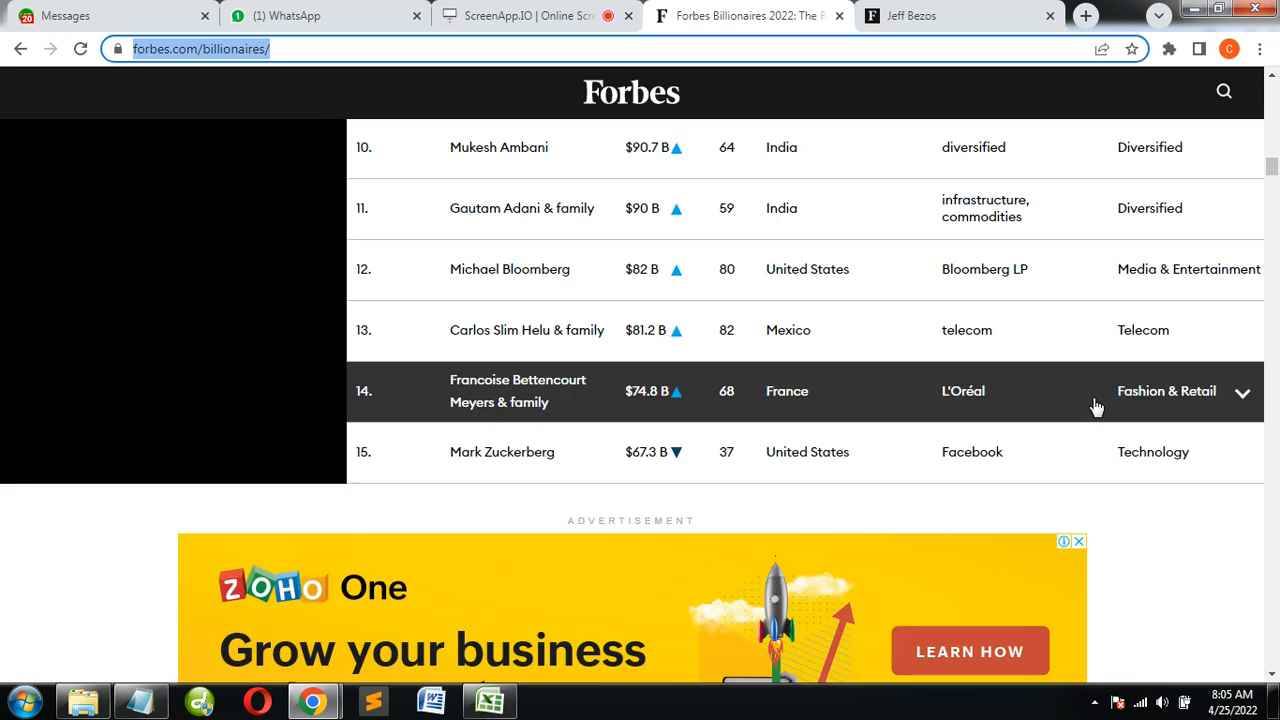
scroll(1100, 455, down, 4)
scroll(1163, 452, down, 3)
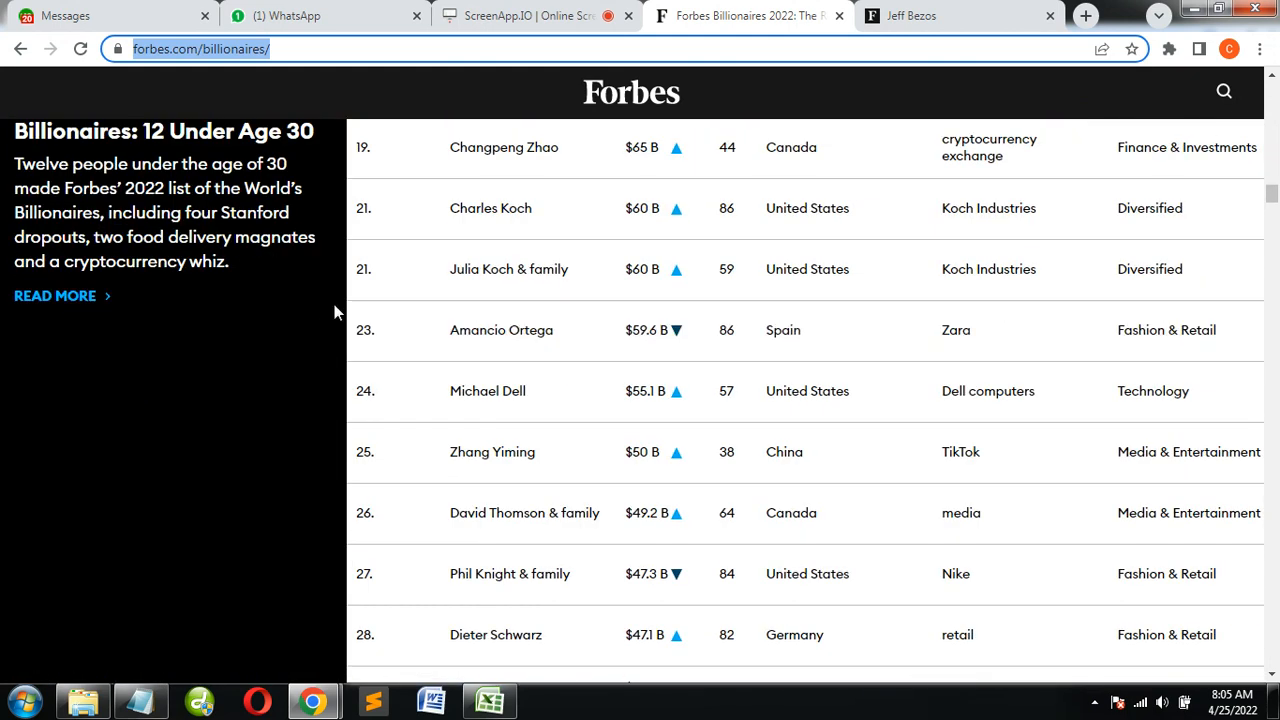
scroll(1155, 323, up, 15)
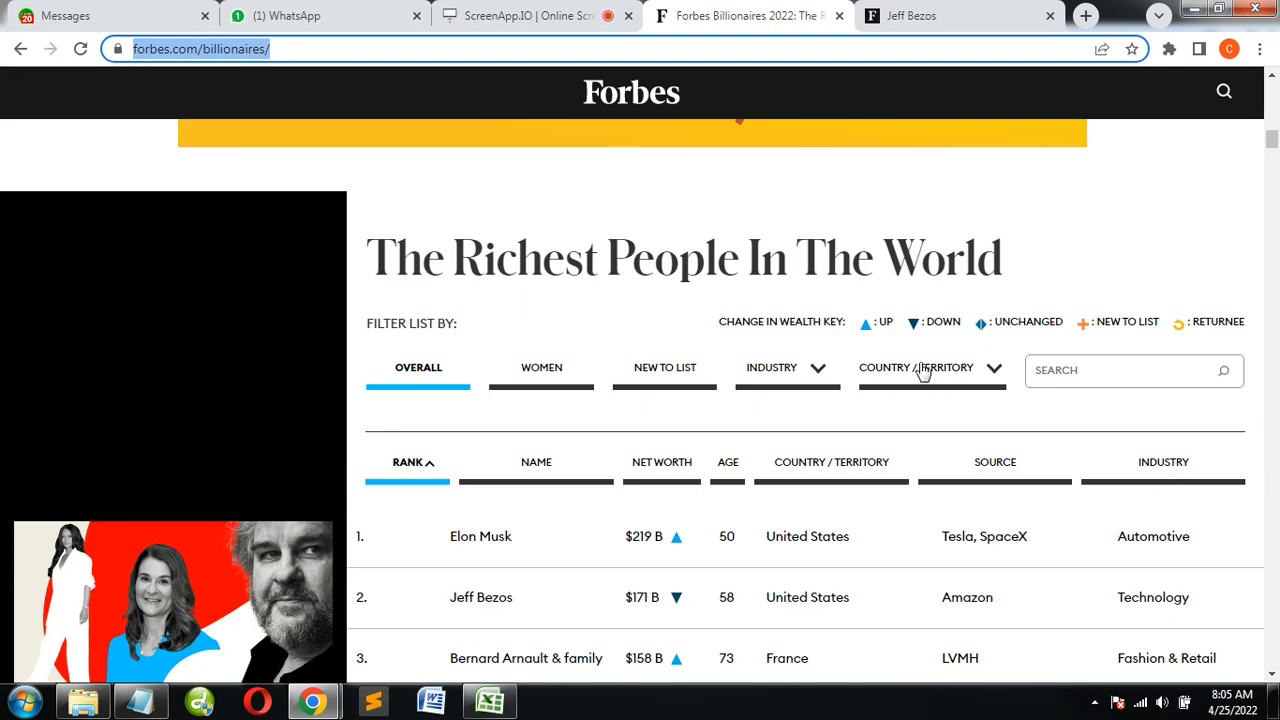
Switch between the Notepad list of required details and the Forbes table to compare the rank and name fields
key(alt+Tab)
key(alt+Tab)
key(alt+Tab)
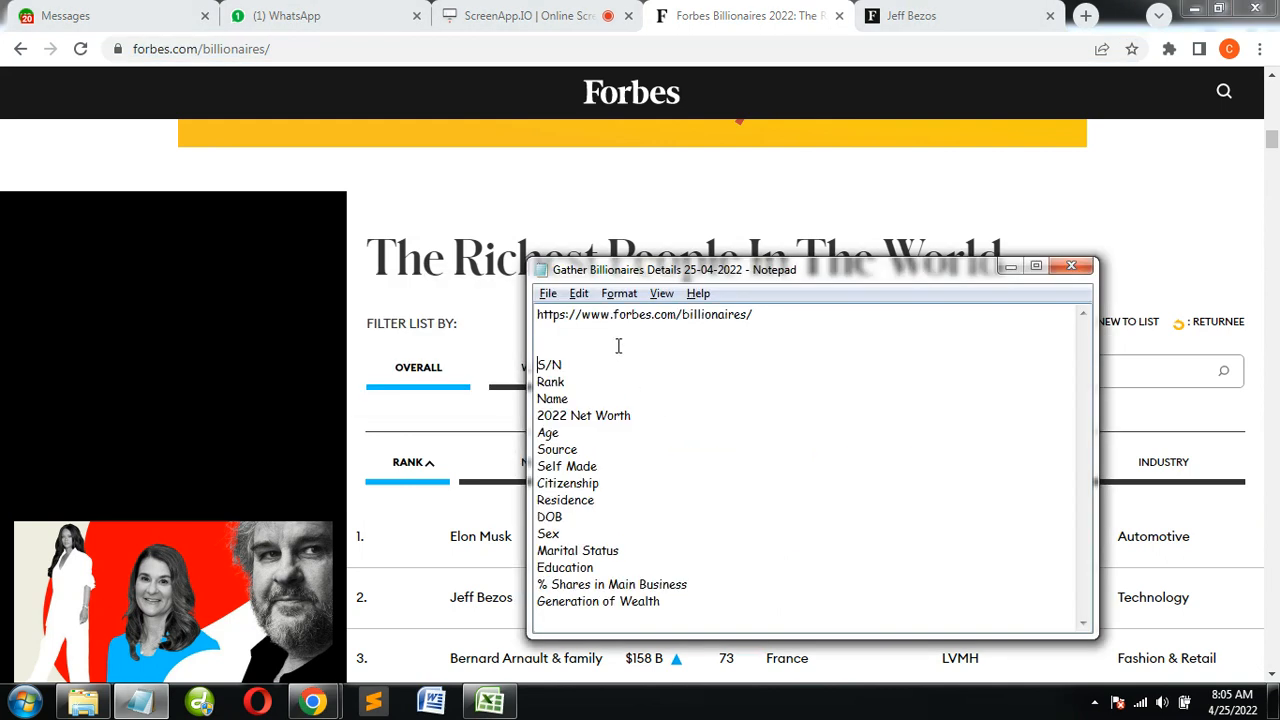
key(alt+Tab)
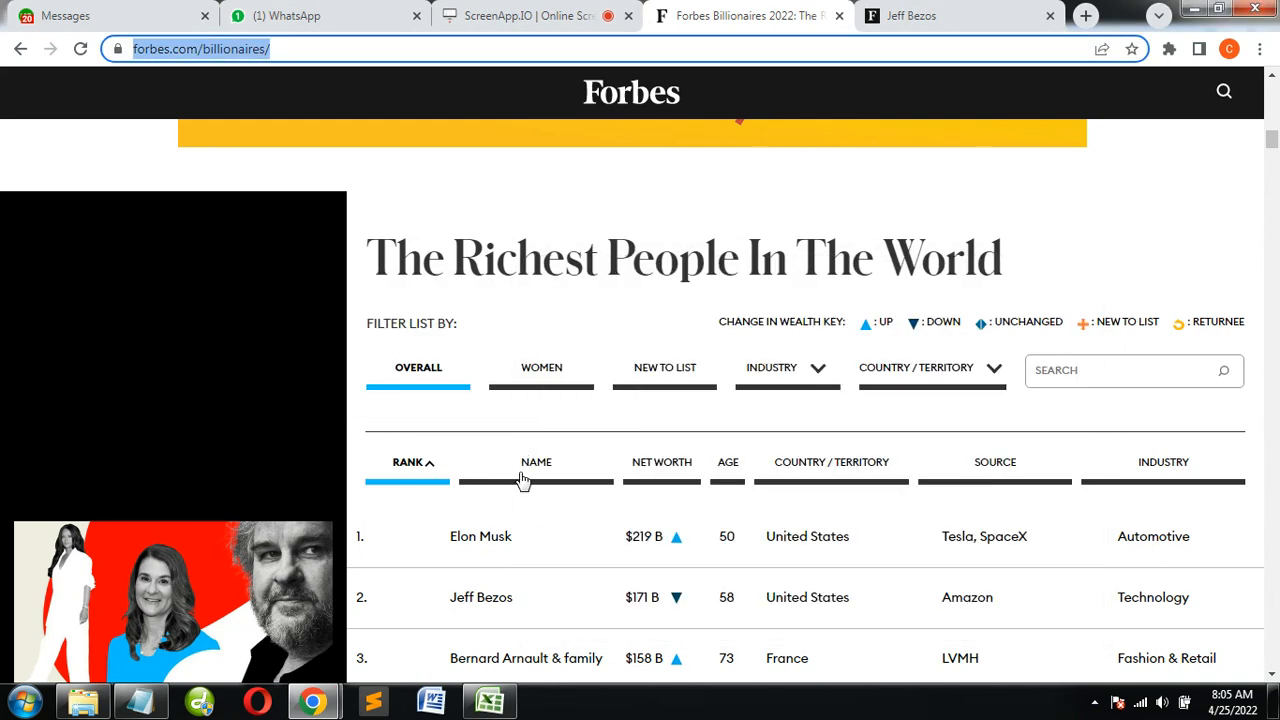
key(alt+Tab)
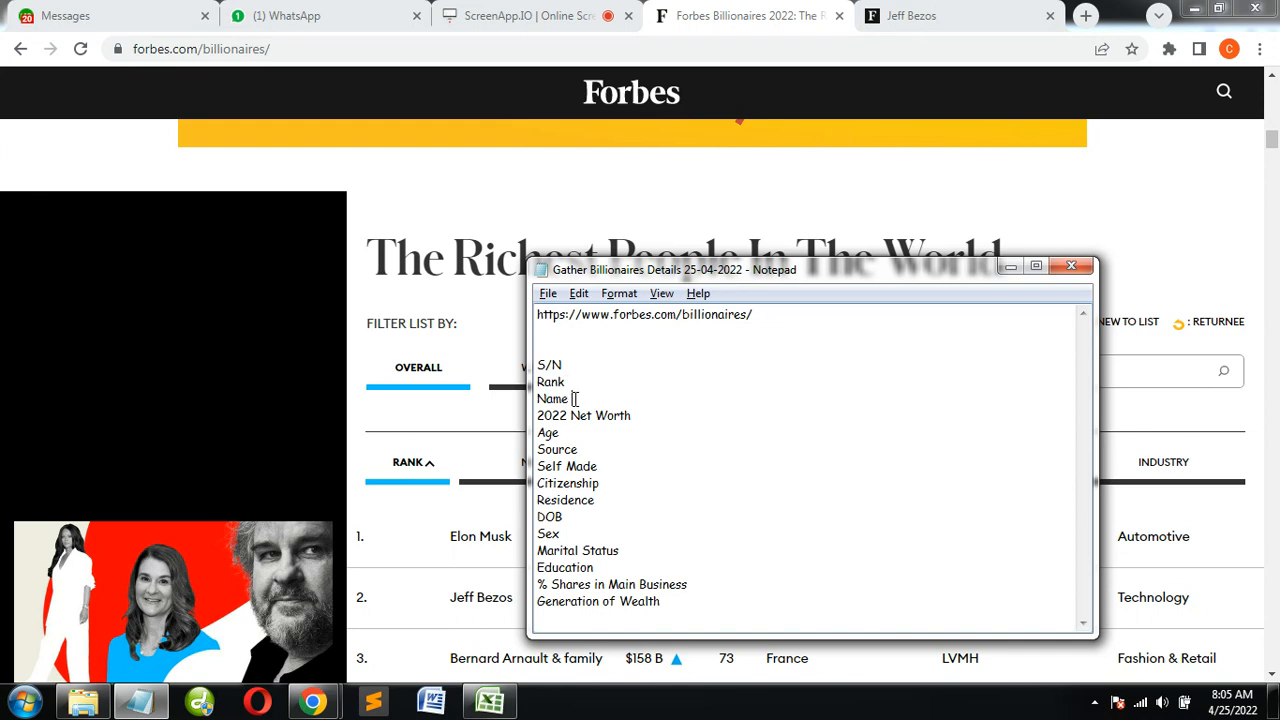
key(alt+Tab)
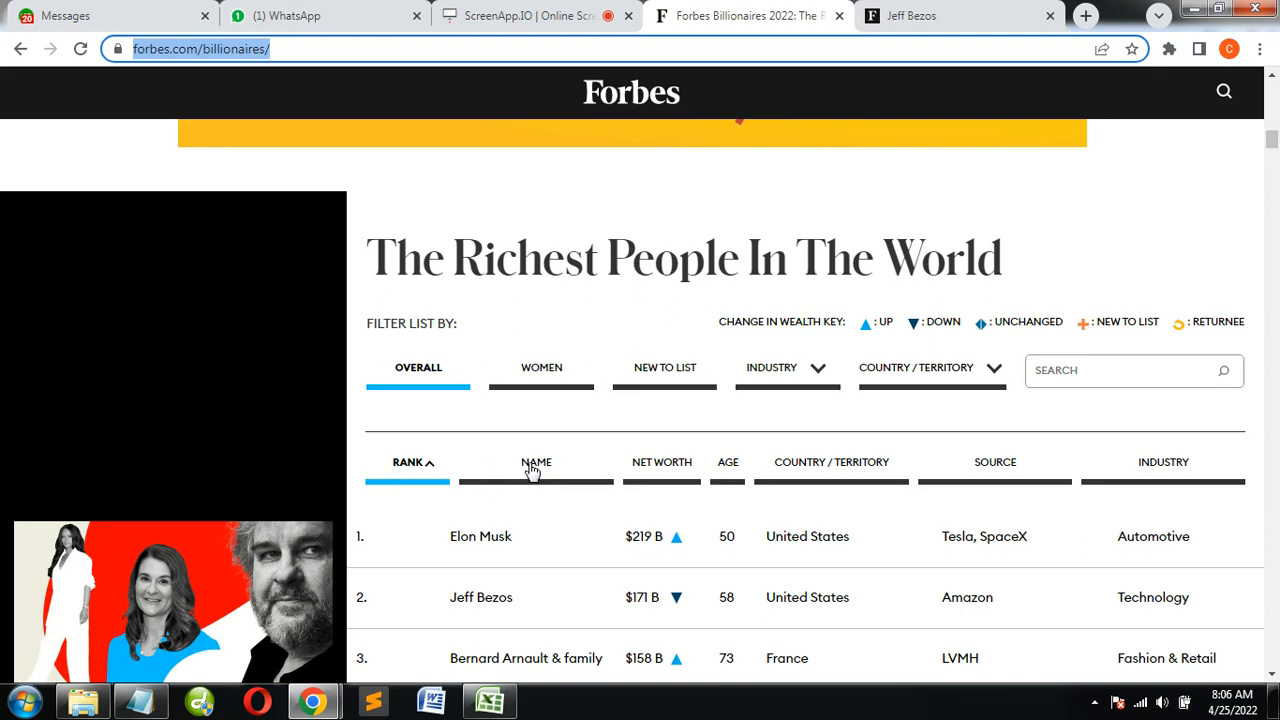
Check the remaining Notepad fields, such as Age, Source, Self Made, Citizenship and Residence, against the columns of the Forbes table
key(alt+Tab)
key(alt+Tab)
key(alt+Tab)
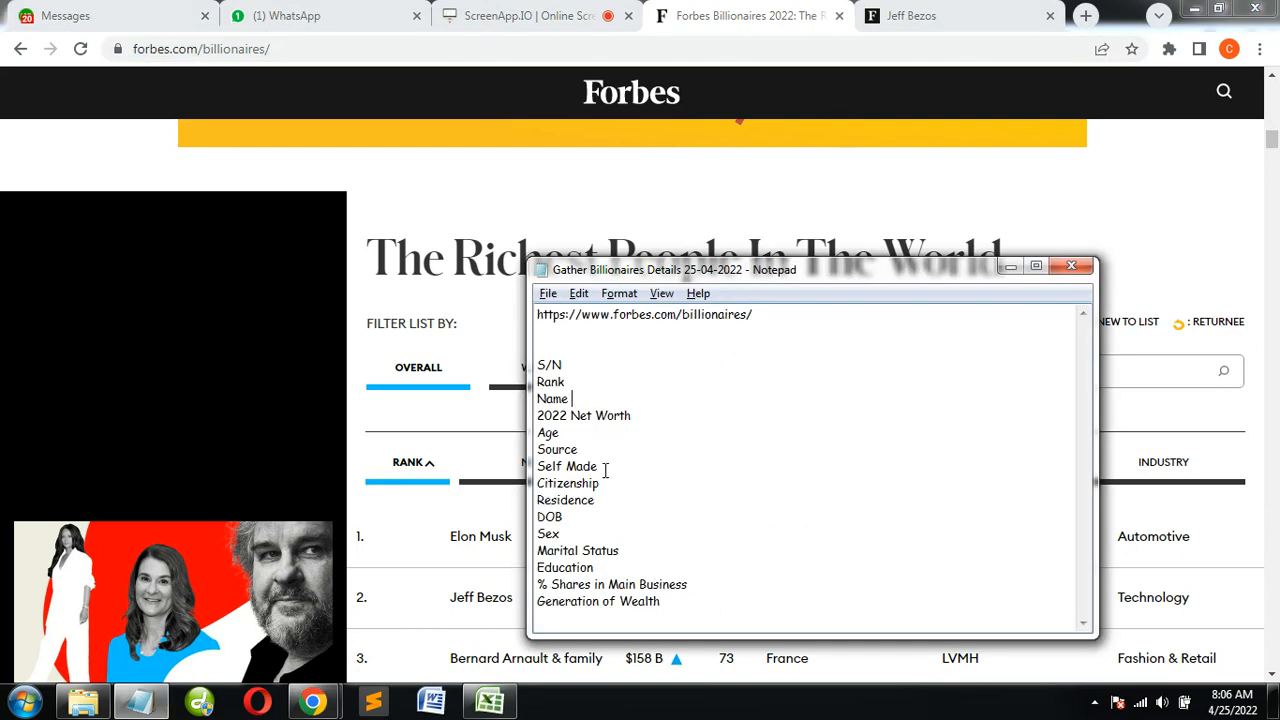
key(alt+Tab)
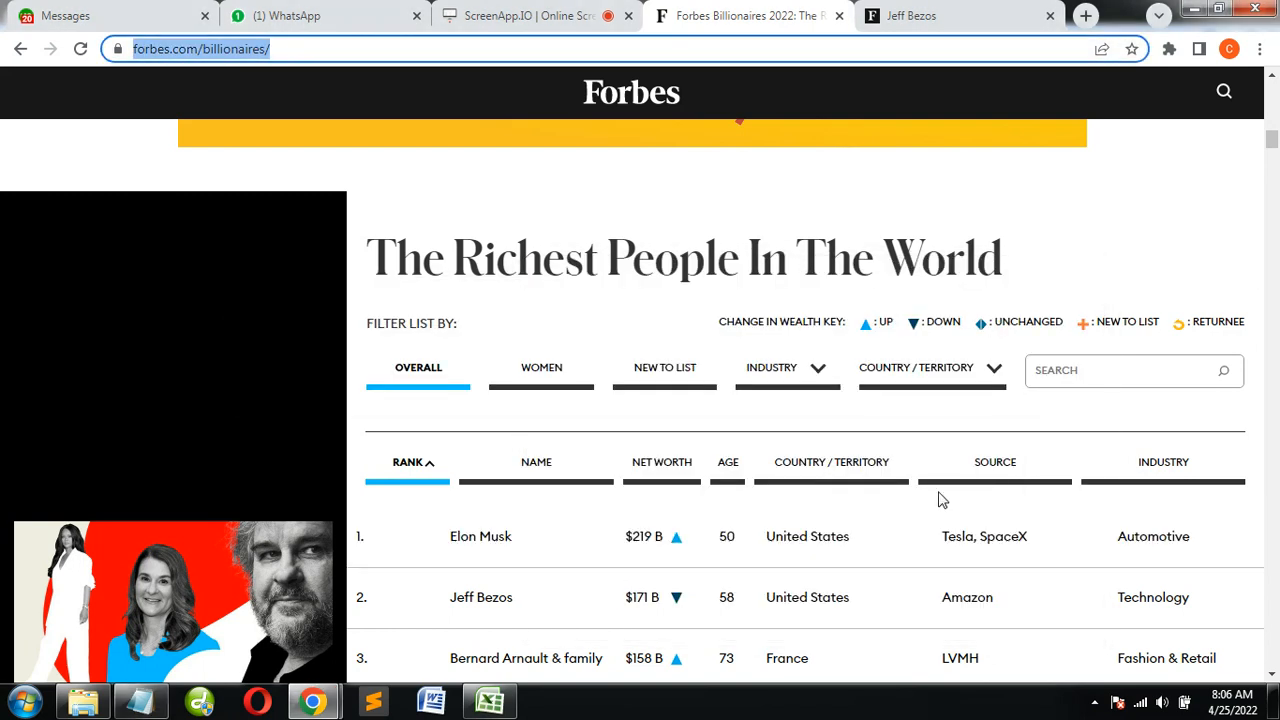
scroll(855, 485, down, 1)
key(alt+Tab)
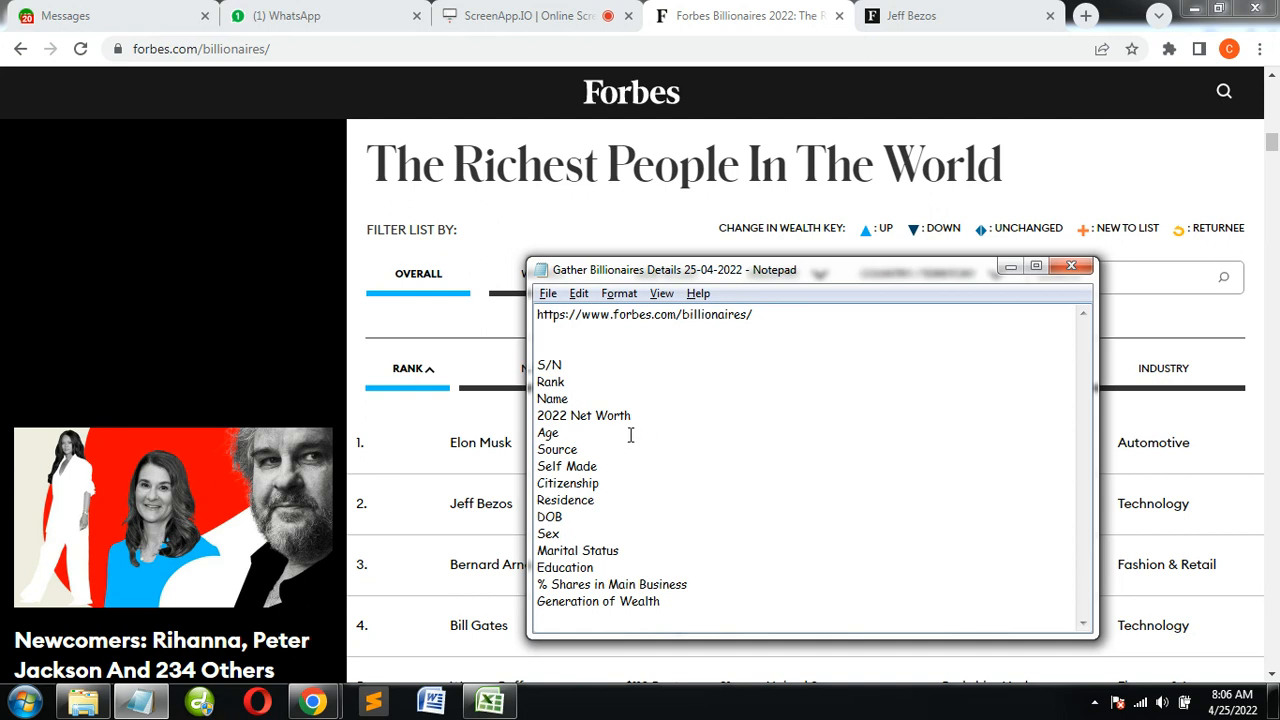
key(alt+Tab)
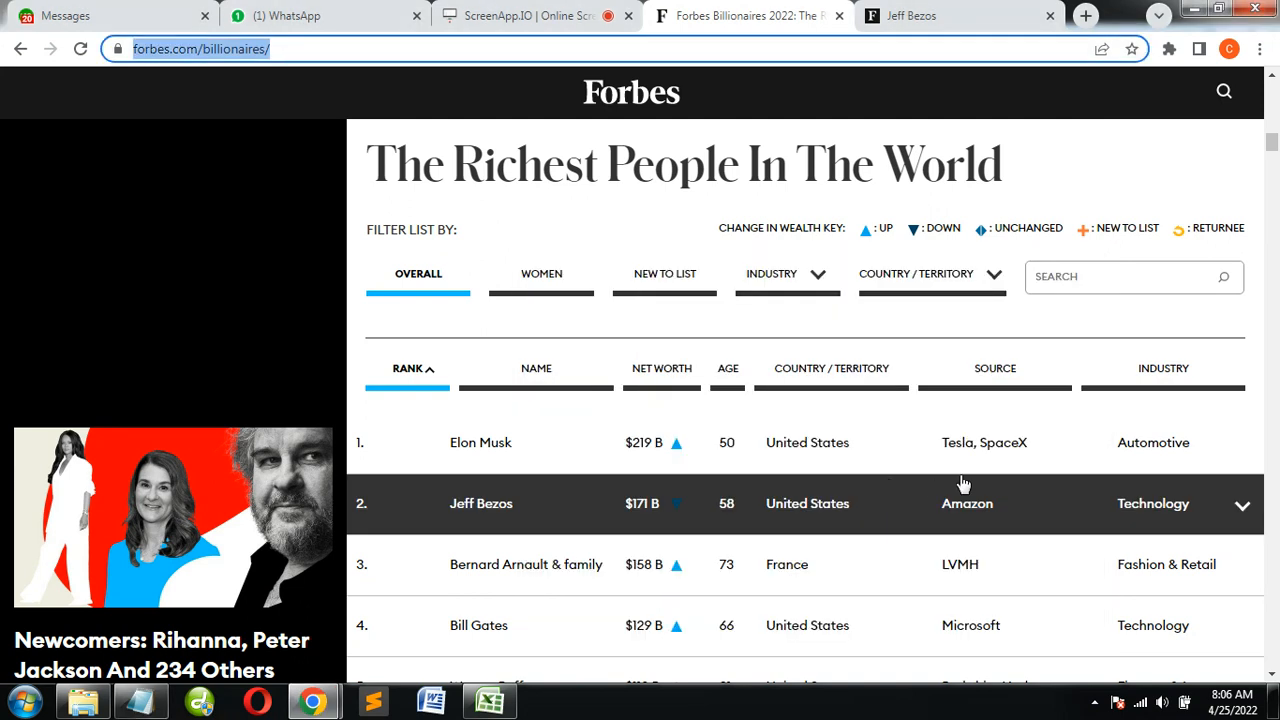
key(alt+Tab)
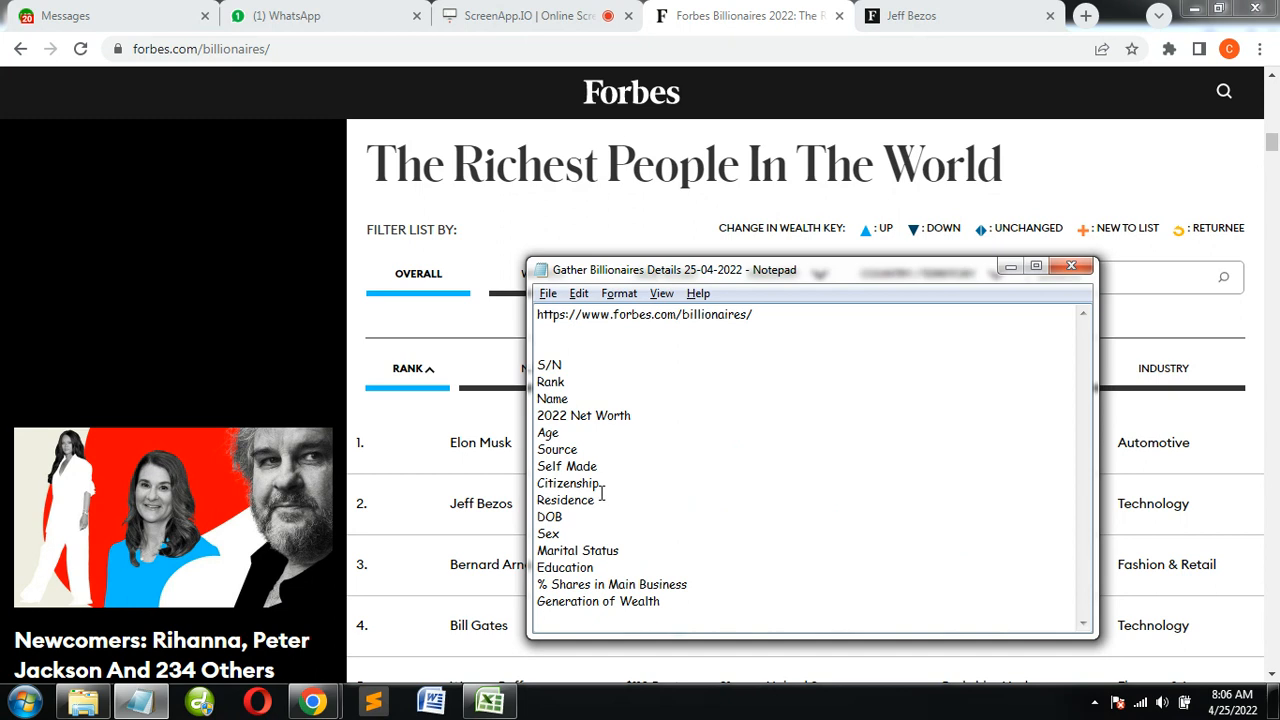
key(alt+Tab)
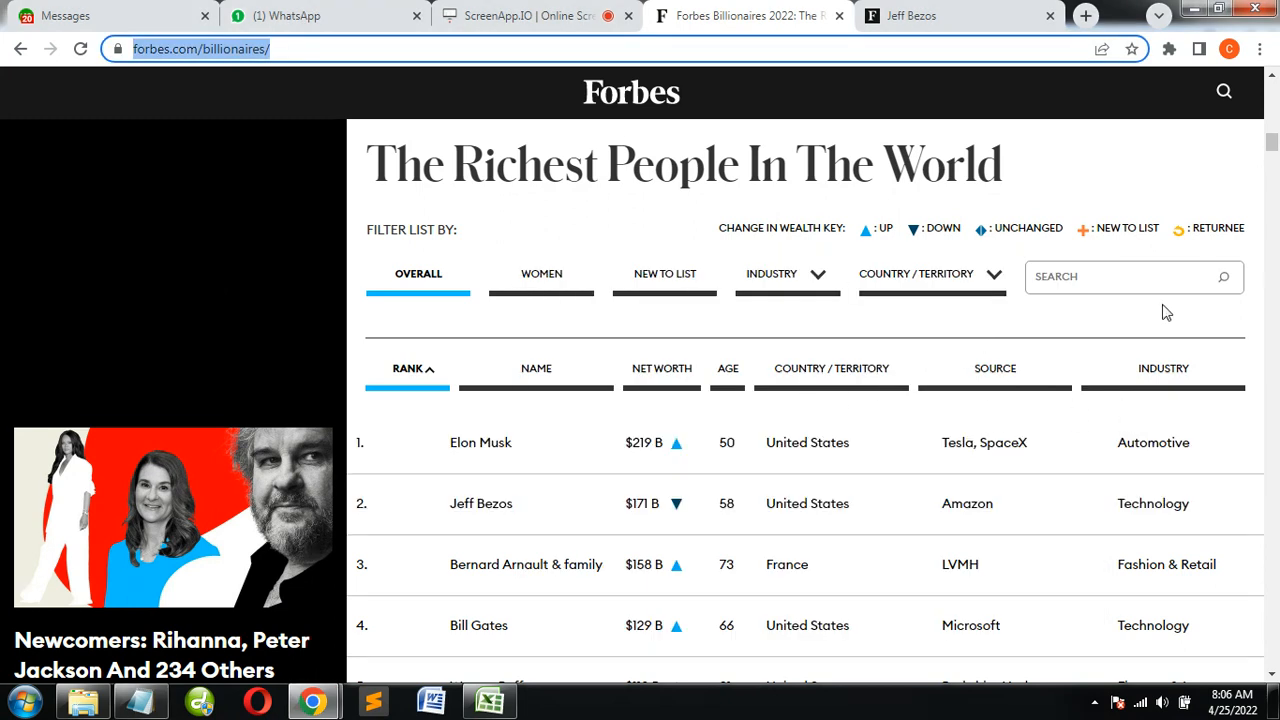
Expand Jim Walton's entry at rank 16 and examine its details and wealth history
scroll(1176, 402, down, 10)
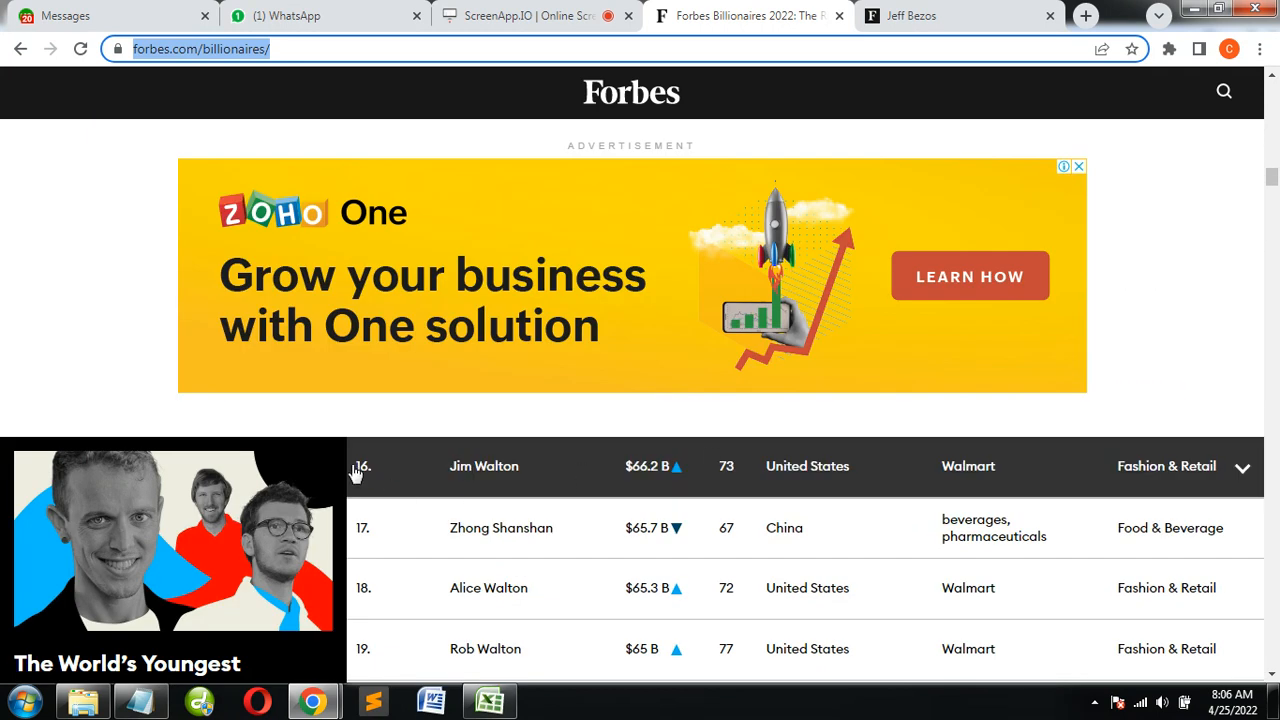
click(1242, 468)
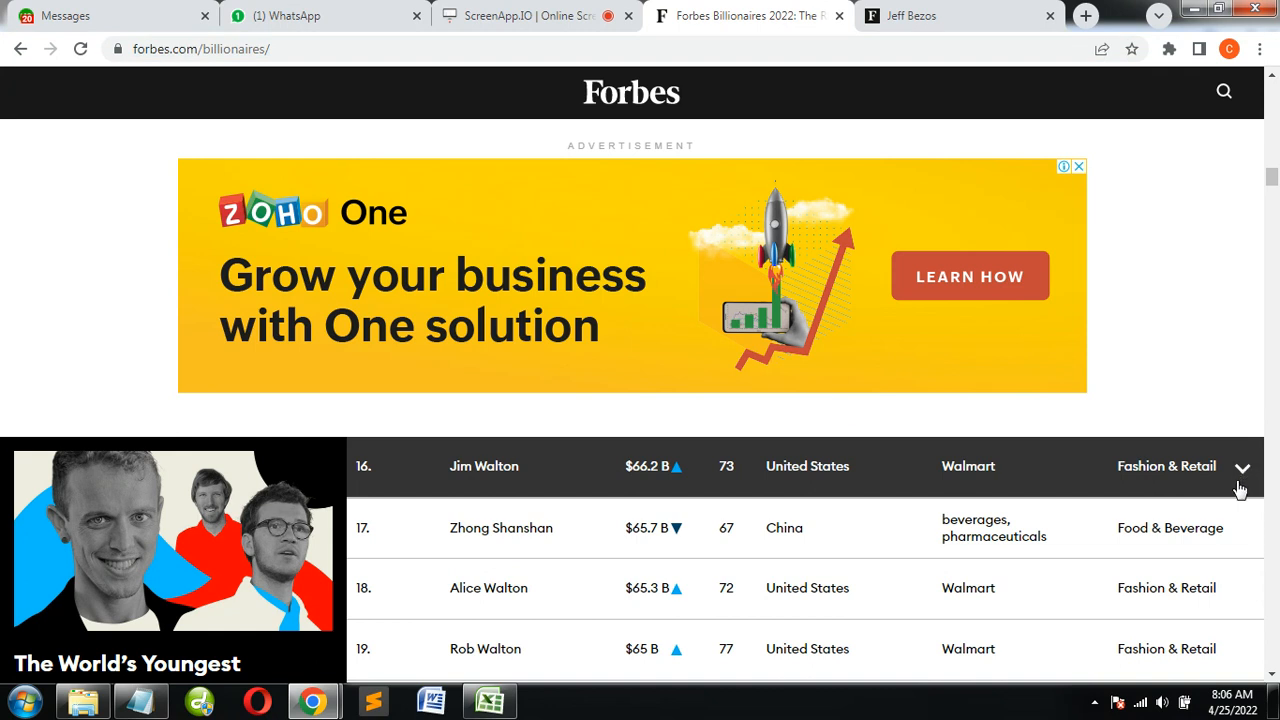
scroll(1076, 460, down, 2)
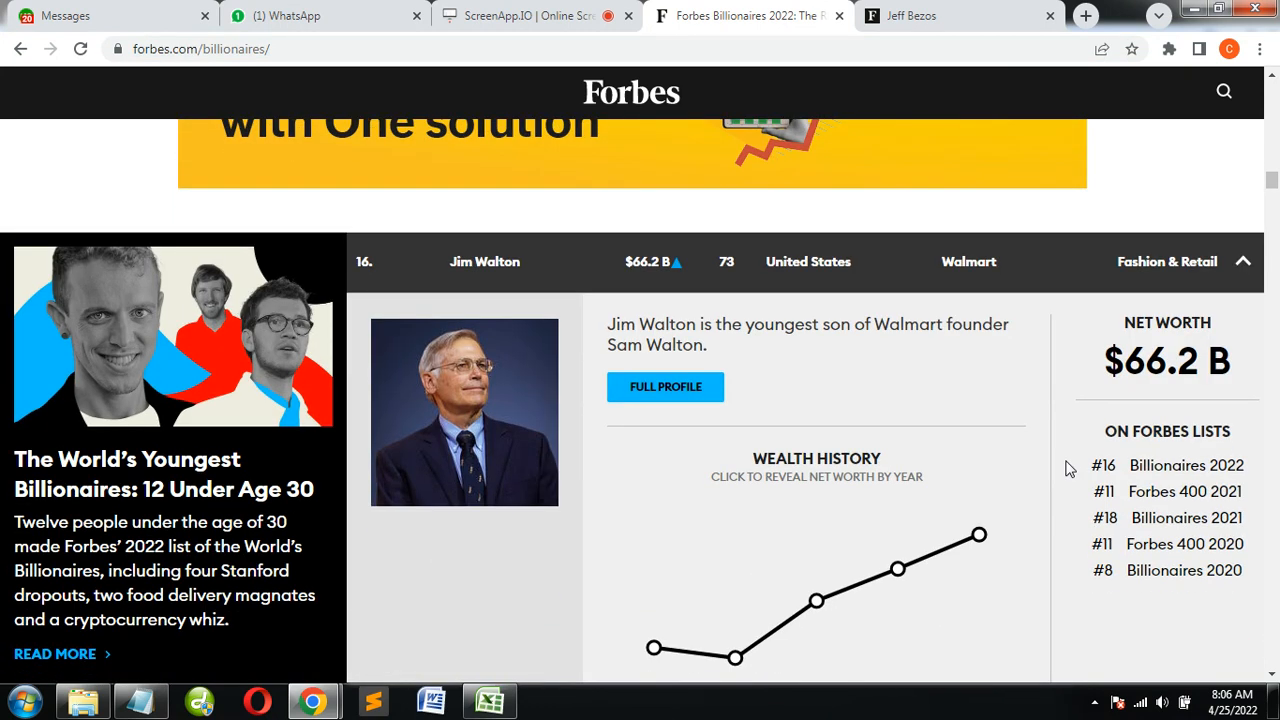
scroll(773, 385, down, 3)
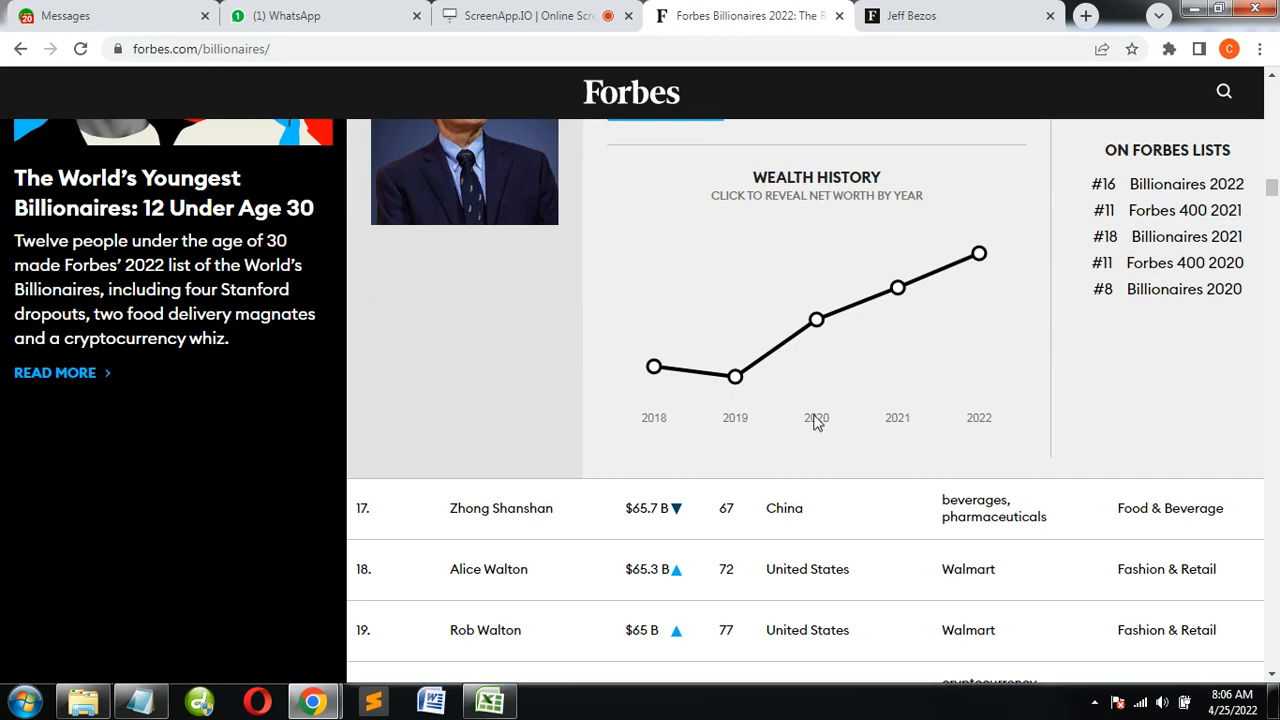
Switch to the 2019 billionaires spreadsheet in Excel and view its columns from Name onwards
key(alt+Tab)
click(490, 702)
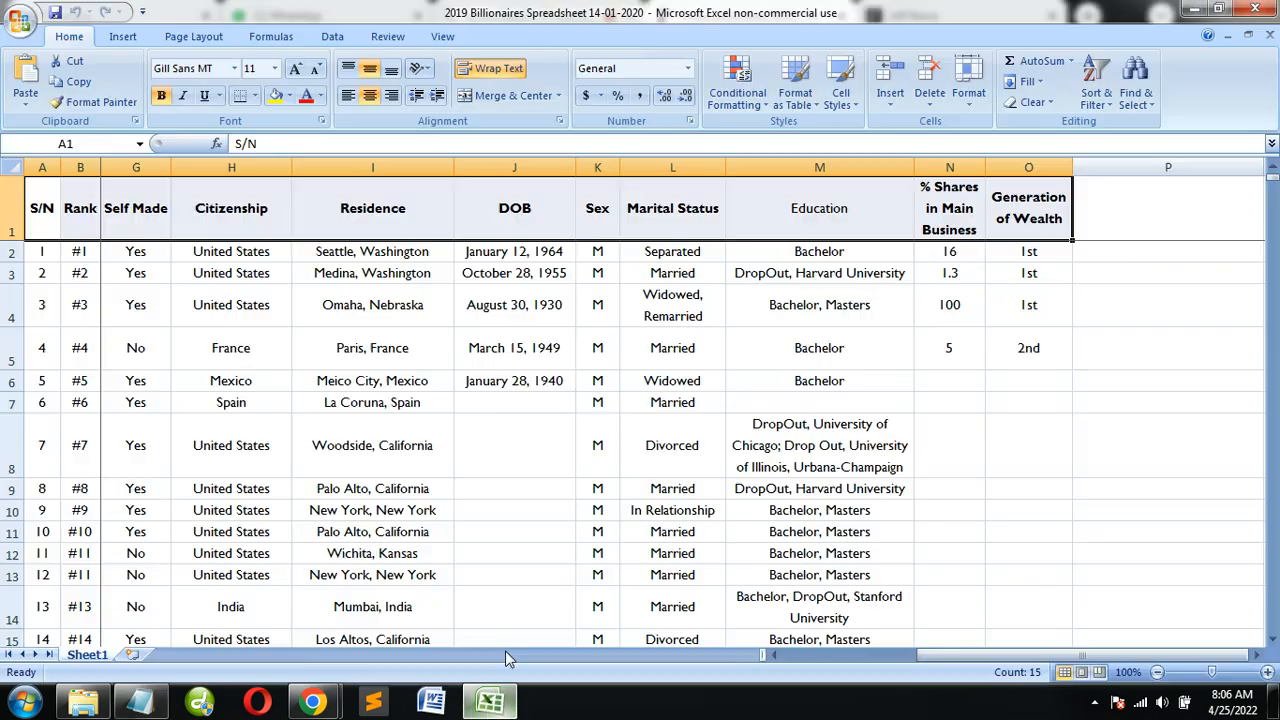
drag(940, 657, 766, 666)
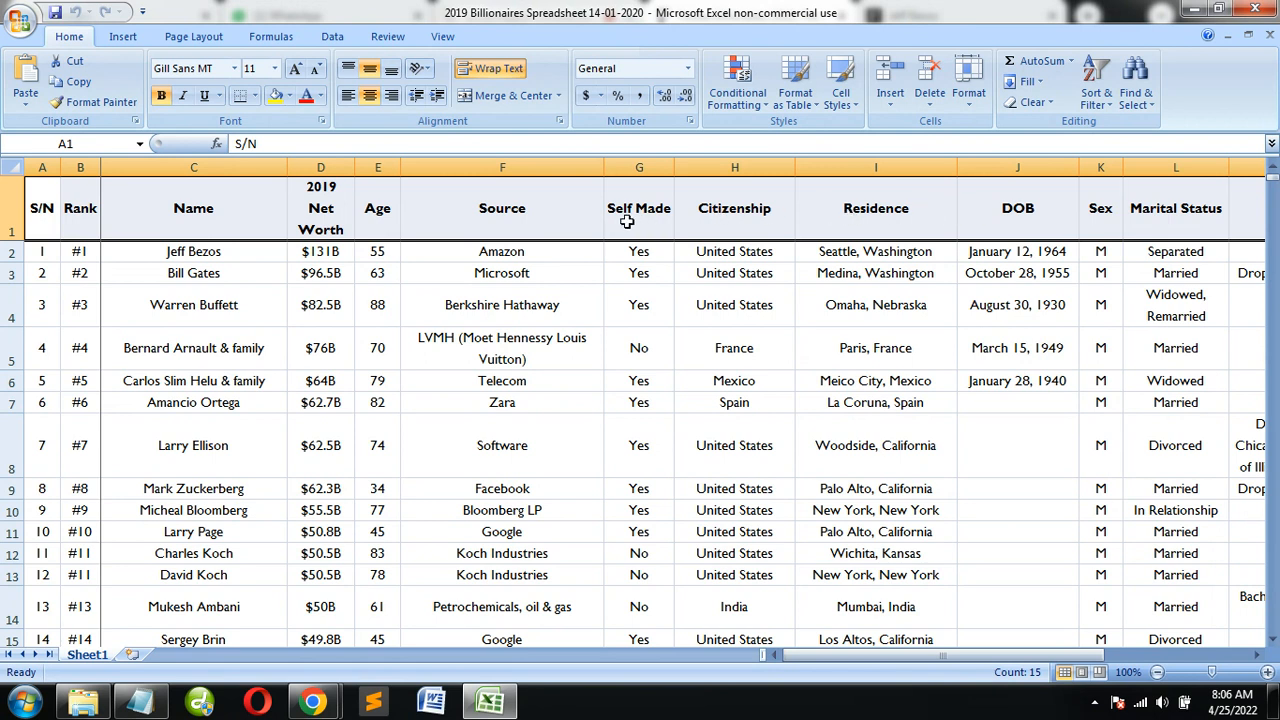
Start a new line with C below Self Made in the Notepad field list, then return to the 2019 spreadsheet
key(alt+Tab)
key(Return)
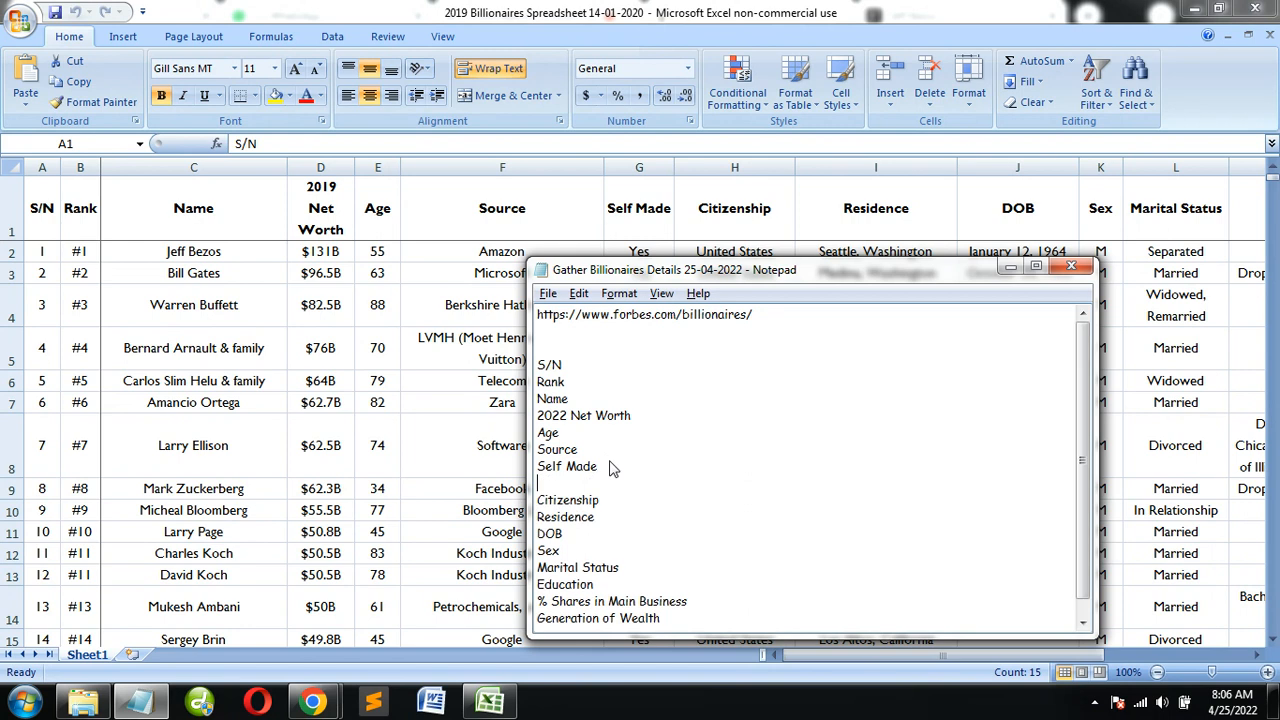
text(C)
click(822, 8)
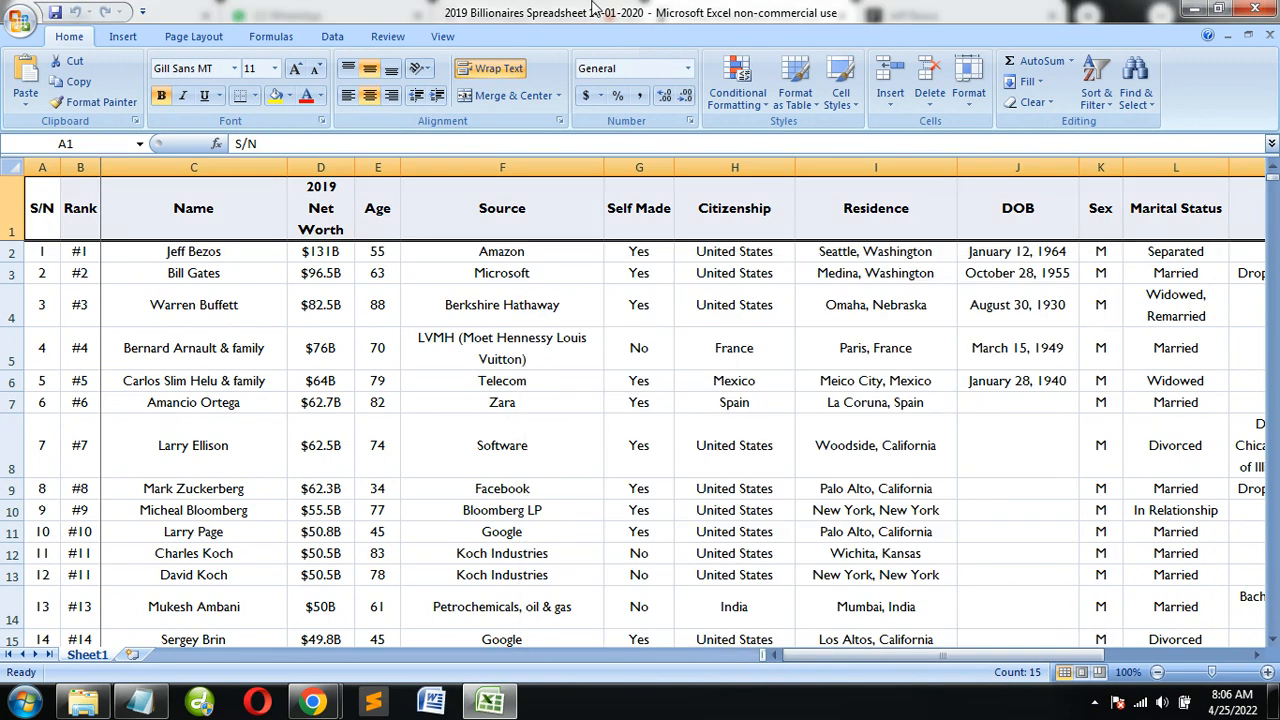
Browse the billionaire records in the 2019 spreadsheet and return to the first rows
click(150, 271)
scroll(281, 251, down, 20)
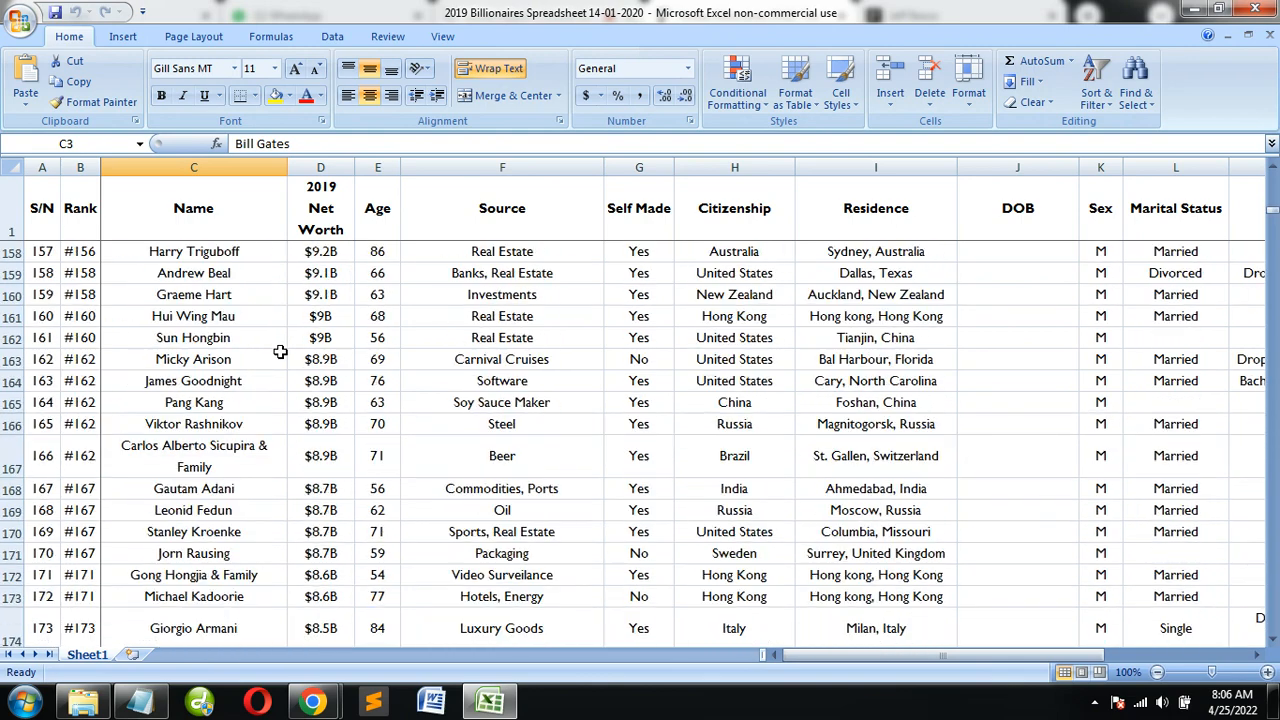
scroll(281, 352, down, 20)
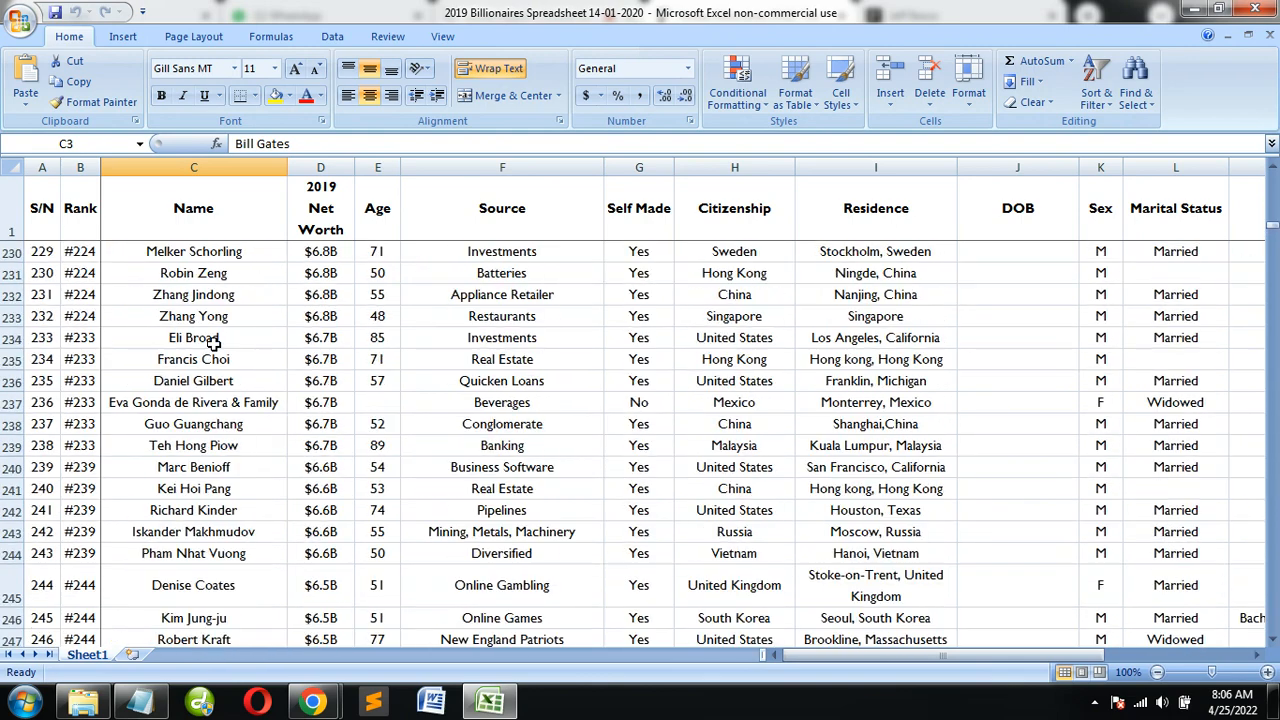
scroll(213, 342, up, 9)
drag(1273, 218, 1273, 200)
scroll(131, 384, up, 20)
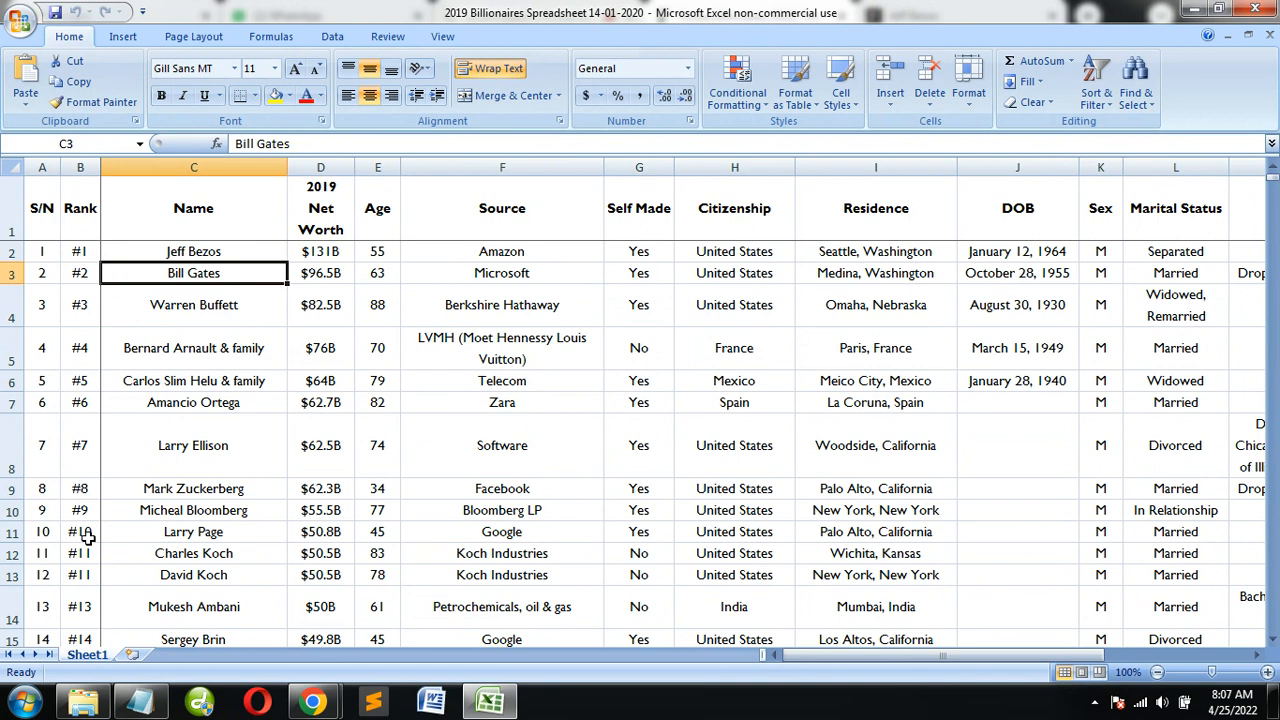
Examine the tied #11 ranks and compare the S/N and Rank columns further down the 2019 spreadsheet
drag(88, 553, 90, 572)
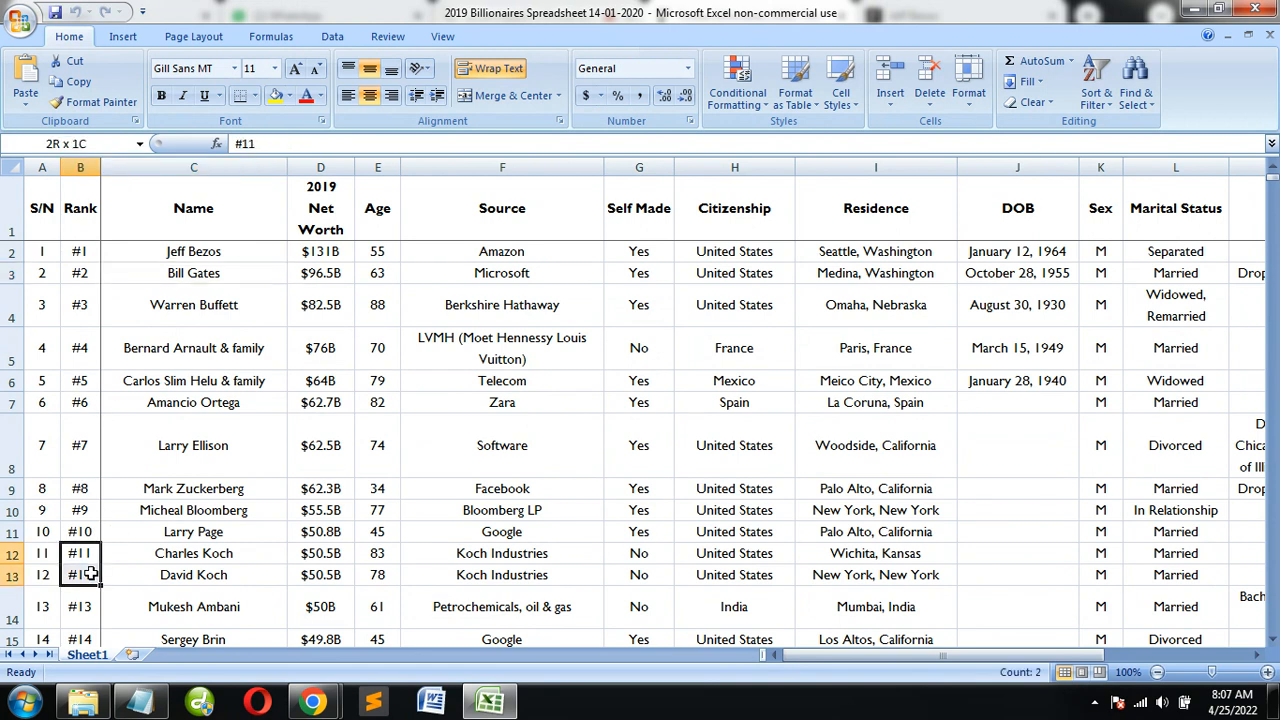
click(85, 612)
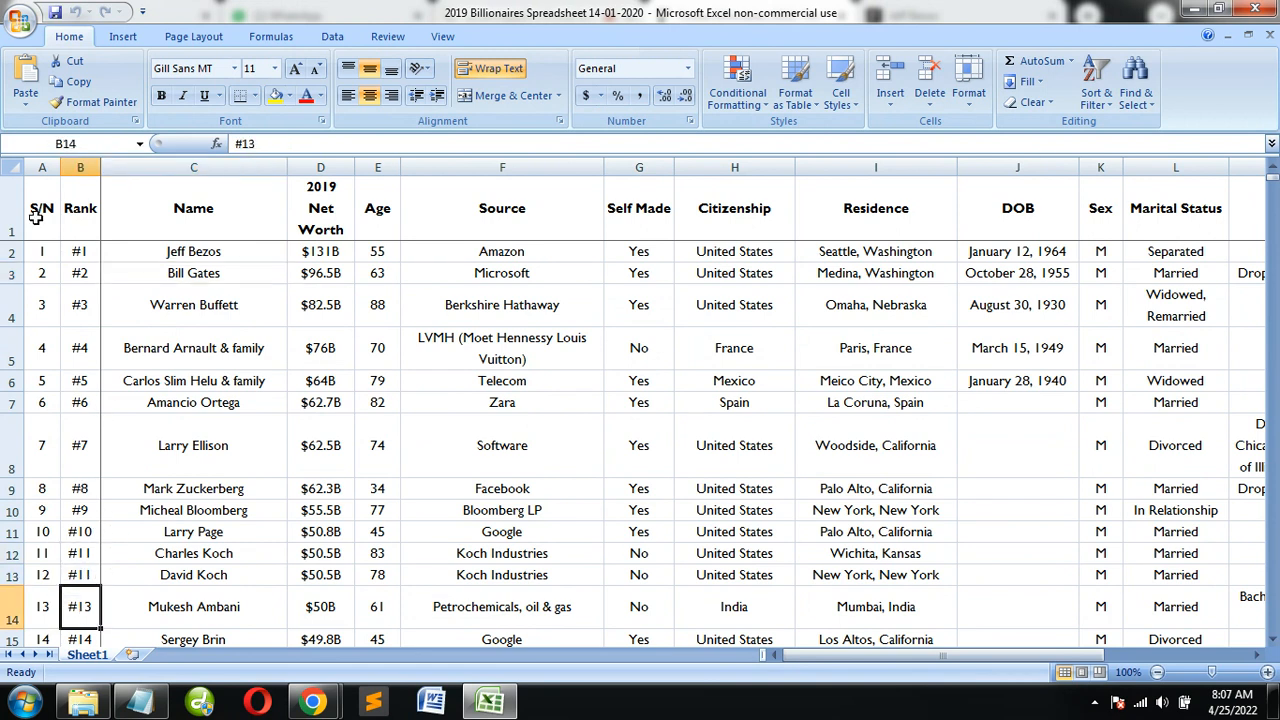
scroll(37, 605, down, 20)
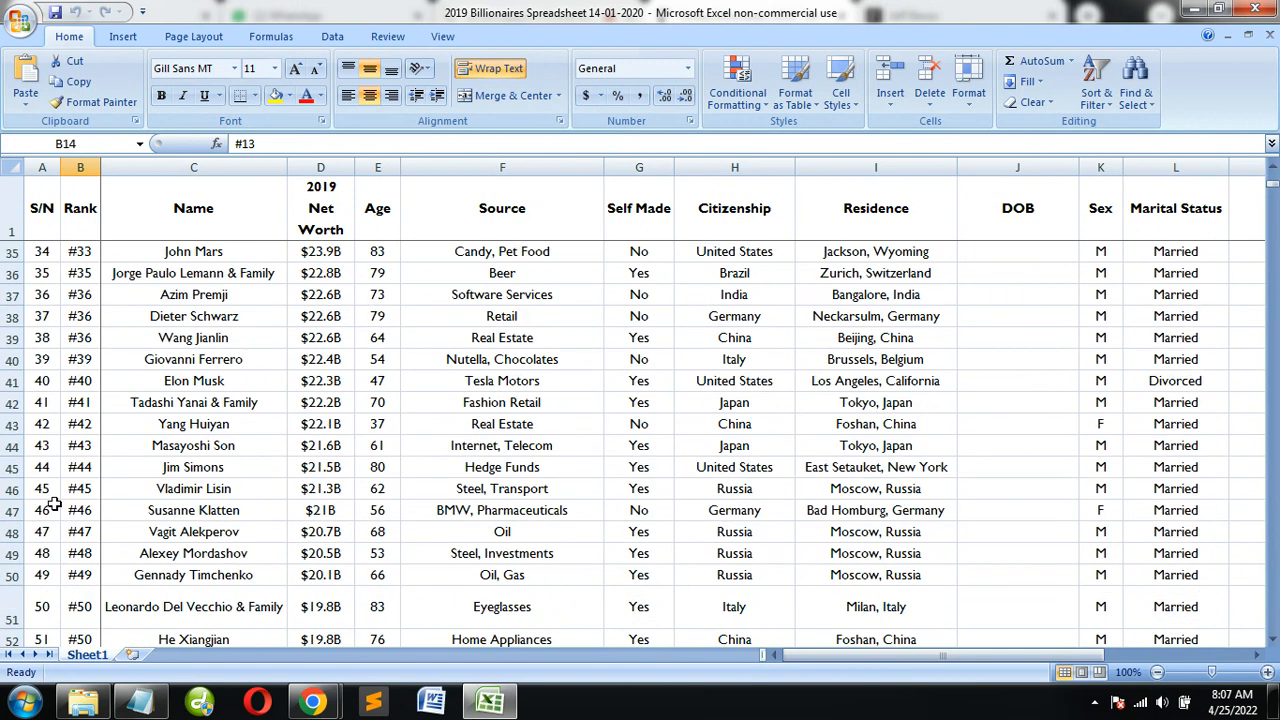
scroll(110, 403, down, 20)
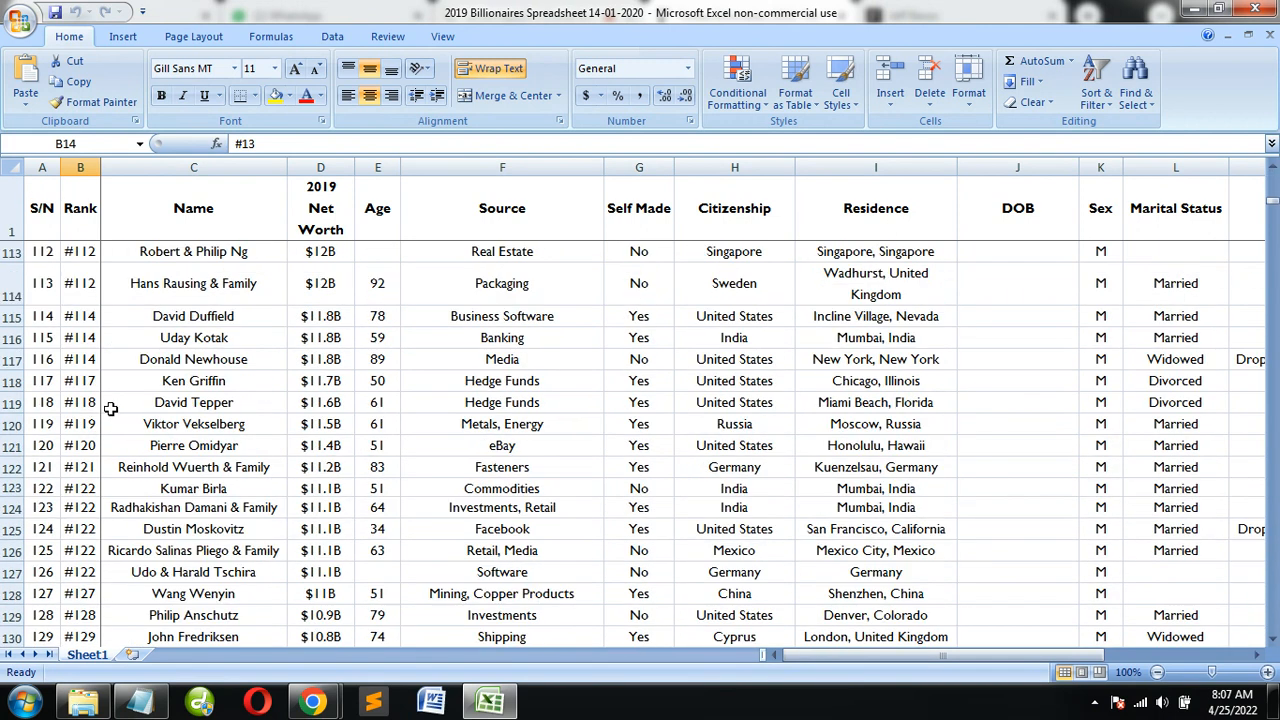
scroll(428, 461, down, 14)
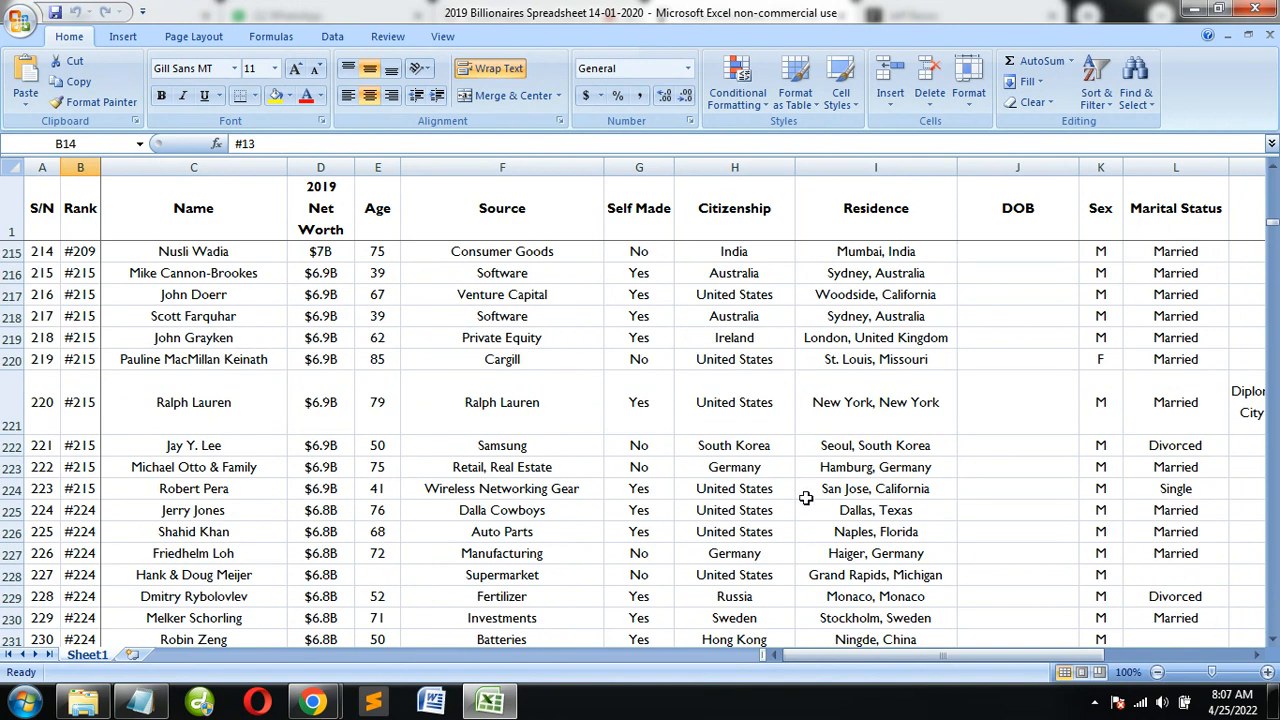
Switch back to the Forbes list in Chrome and browse the entries beyond rank 19
key(alt+Tab)
key(alt+Tab)
key(Tab)
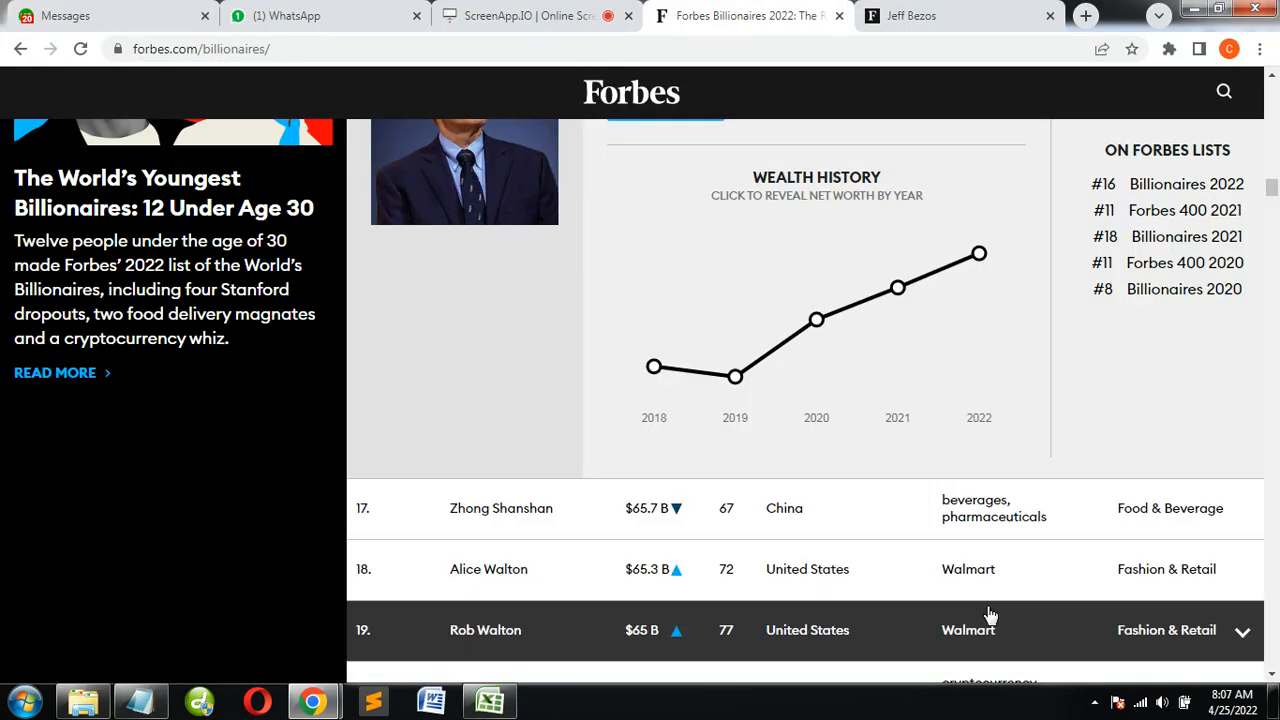
scroll(785, 314, down, 20)
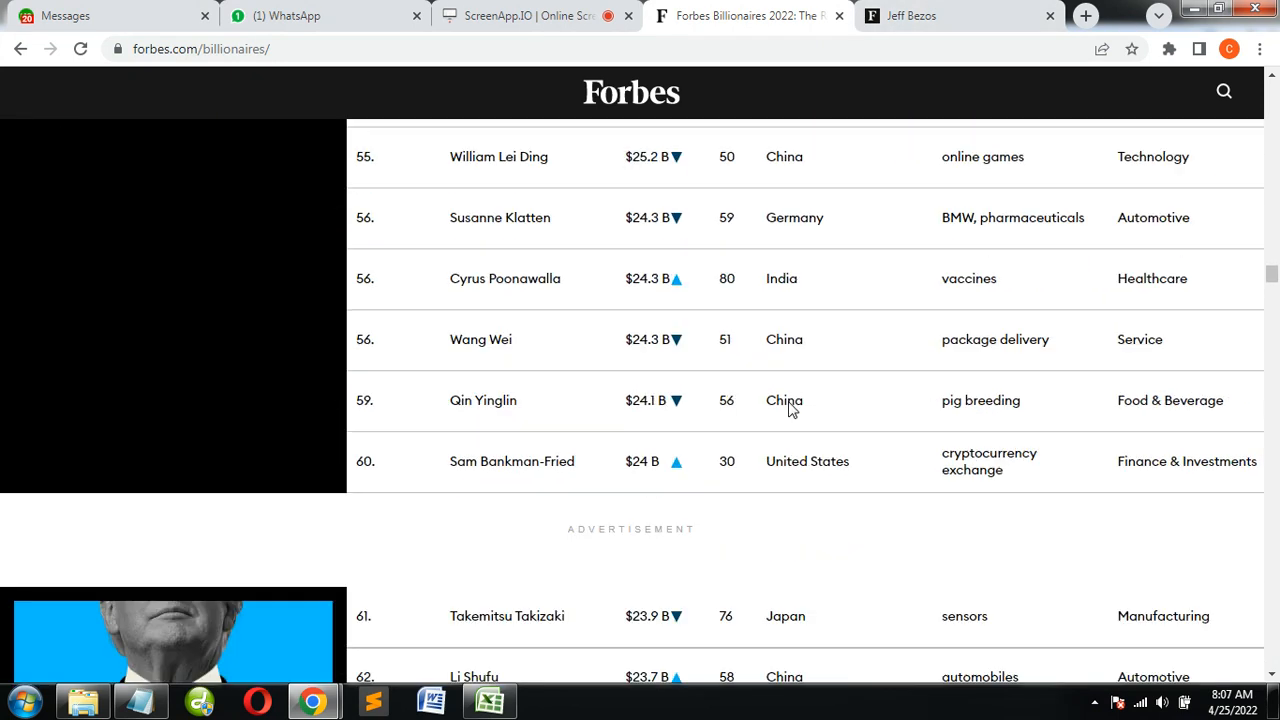
scroll(788, 409, down, 20)
scroll(783, 454, down, 12)
scroll(695, 470, down, 20)
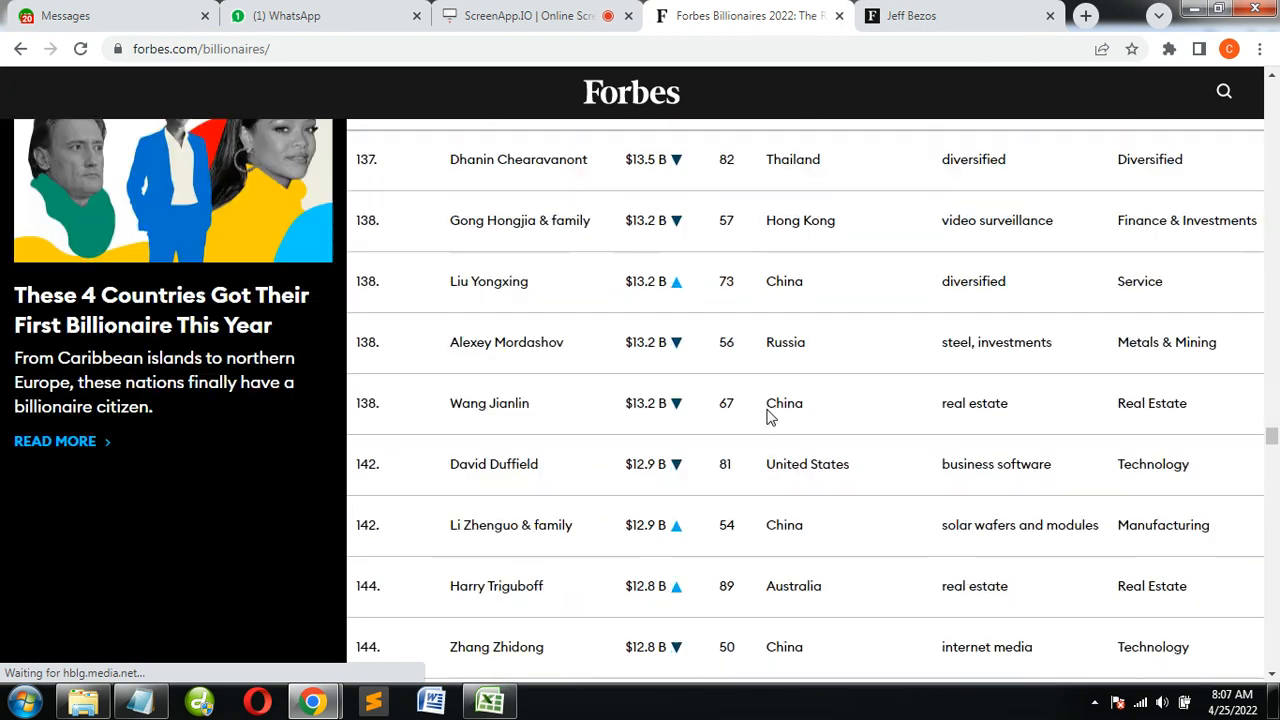
Reach the end of the first 200 billionaires, go to the next 200, and view the entry at rank 201
scroll(783, 448, up, 1)
scroll(775, 457, down, 20)
scroll(779, 472, up, 4)
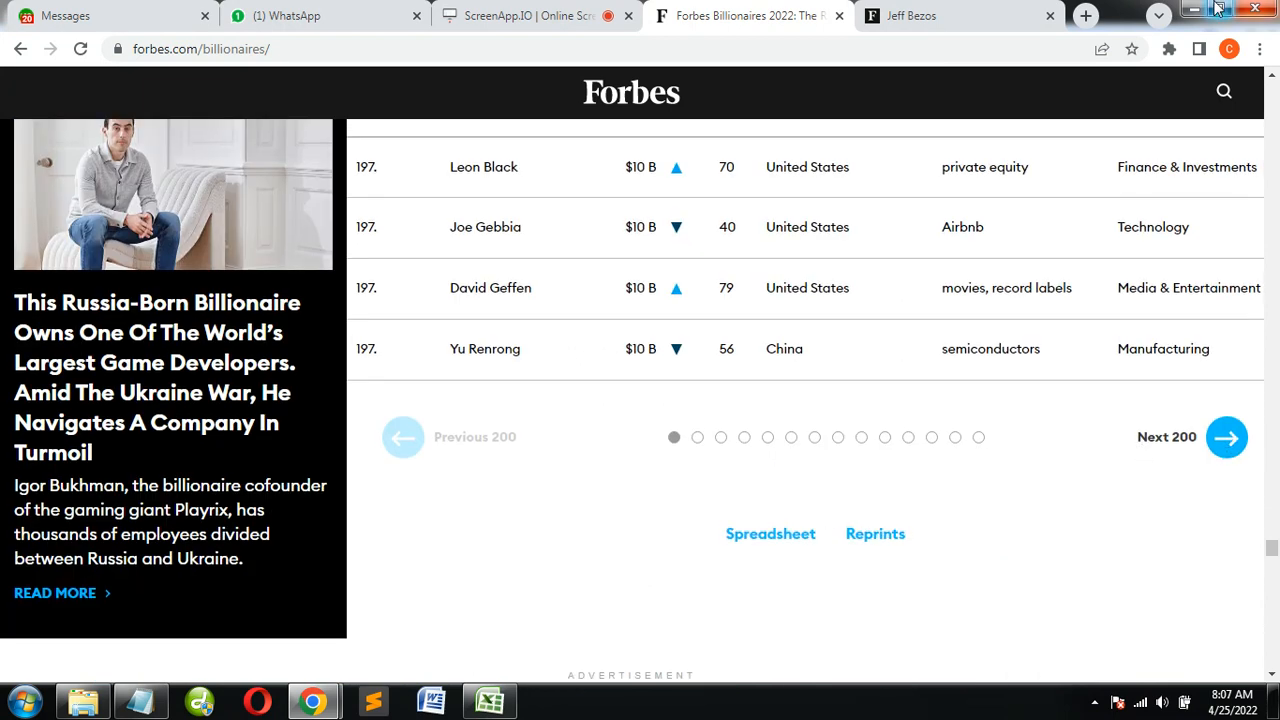
scroll(669, 472, up, 1)
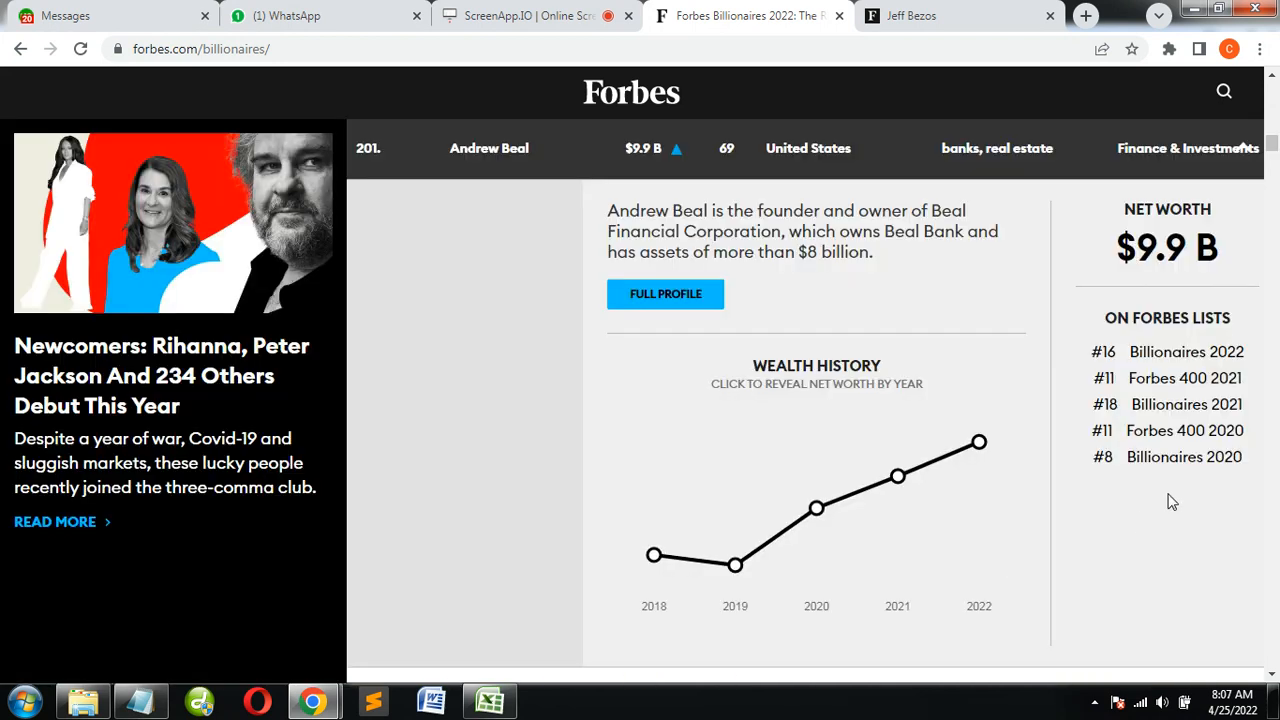
scroll(1195, 450, up, 3)
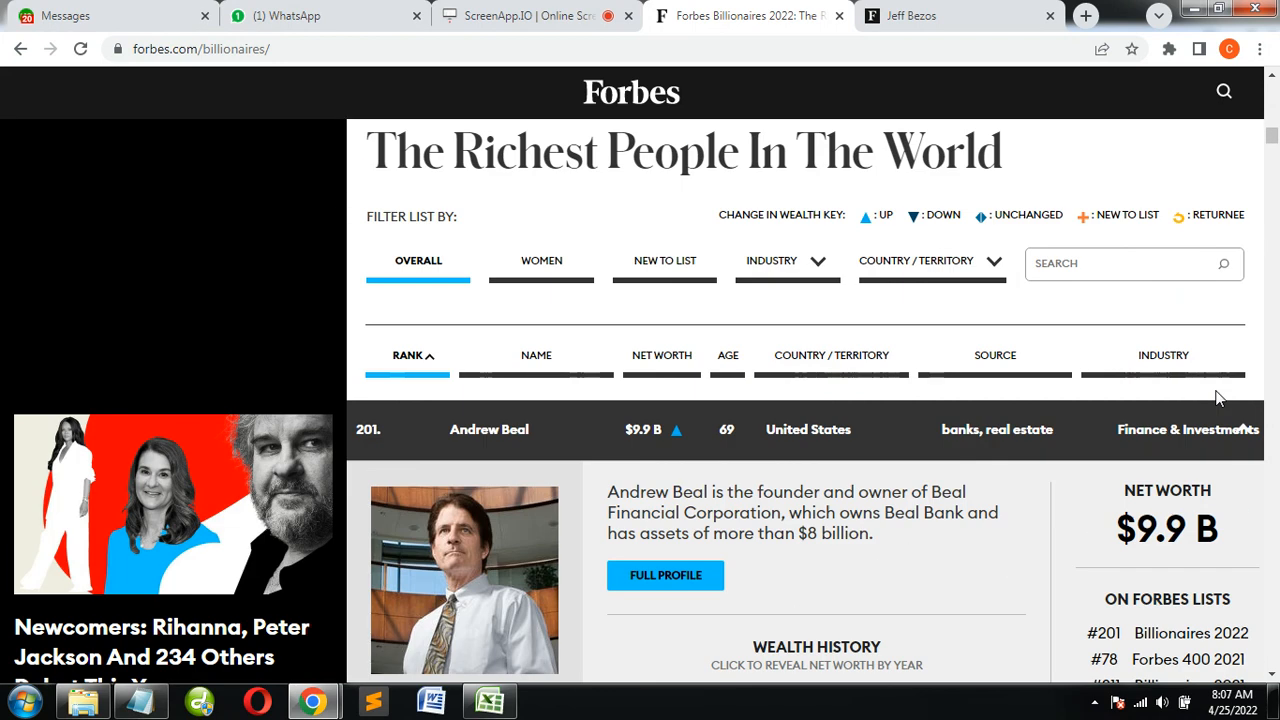
Collapse the expanded details of the first rank 201 entry and browse the entries ranked 201 to 206
click(1250, 432)
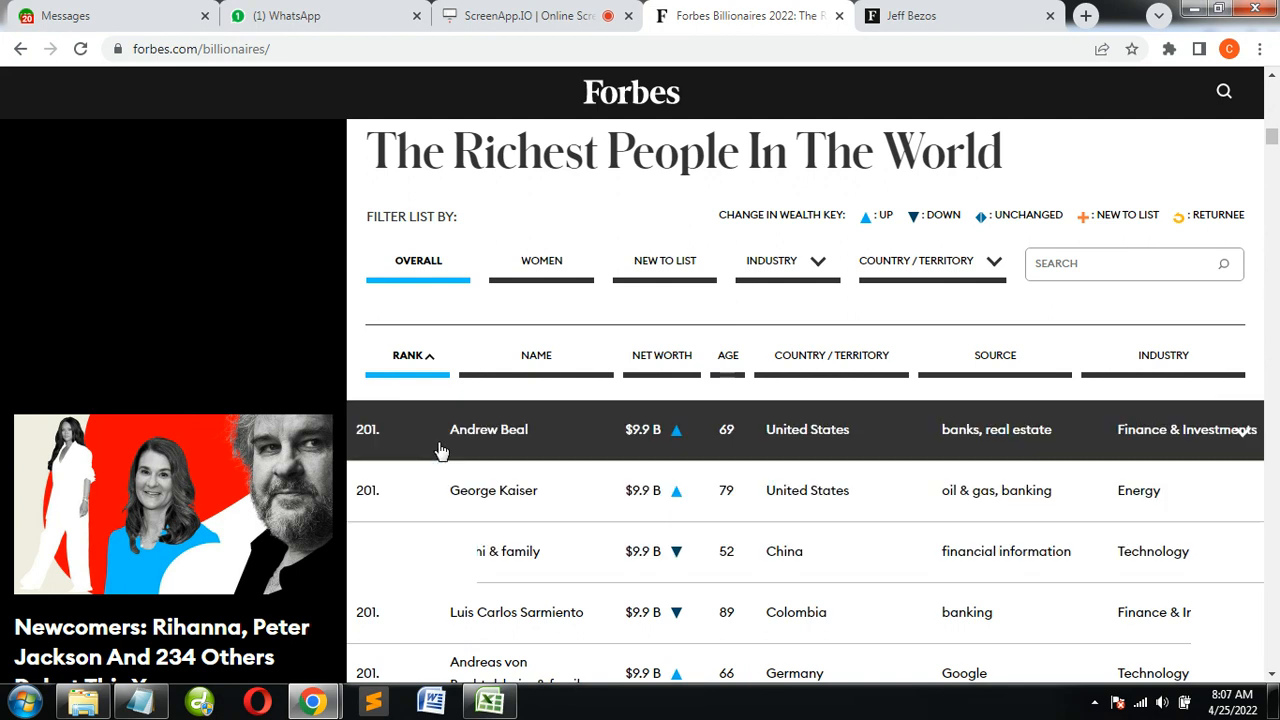
scroll(634, 540, down, 7)
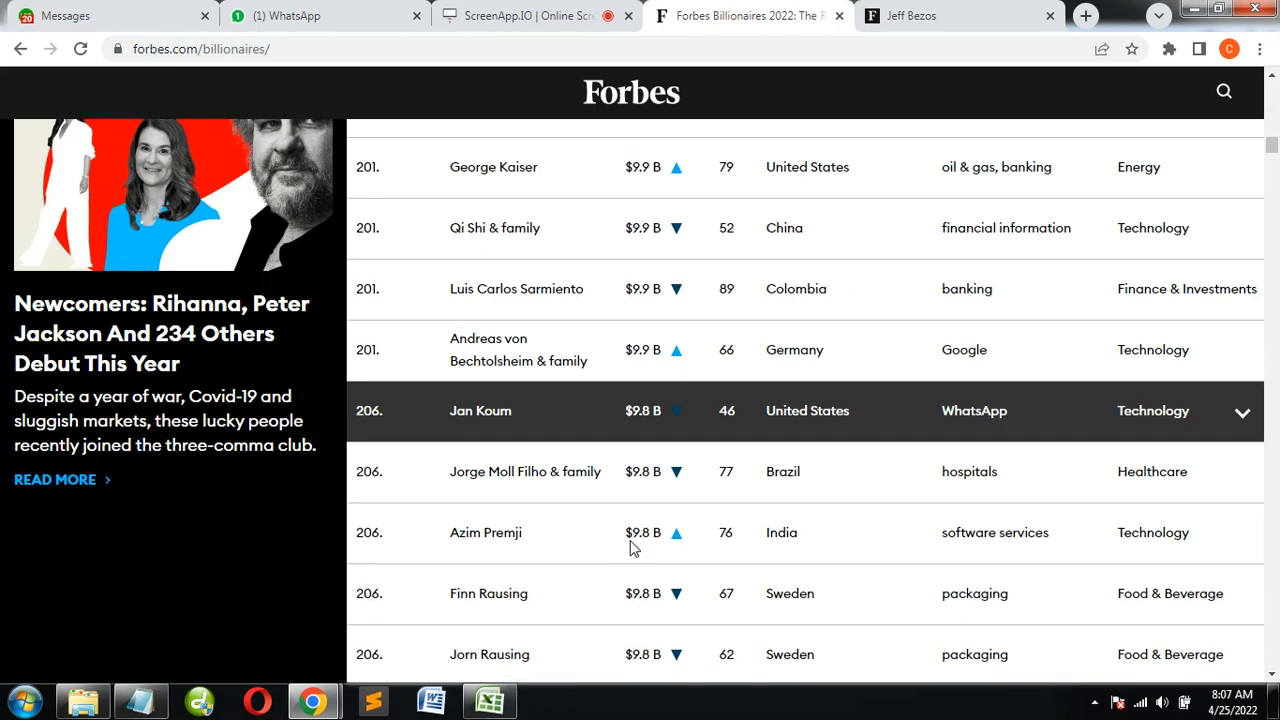
scroll(913, 524, up, 7)
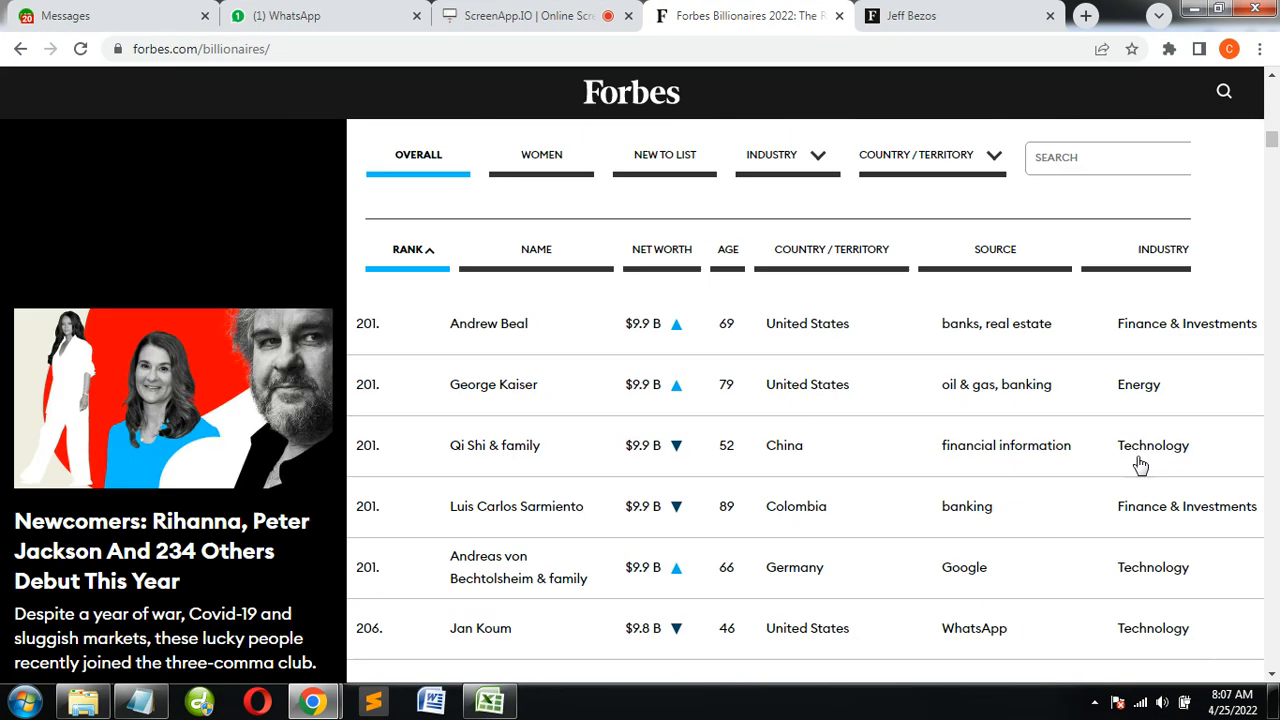
Add "Industry" on its own line below Citizenship in the Notepad field list
key(alt+Tab)
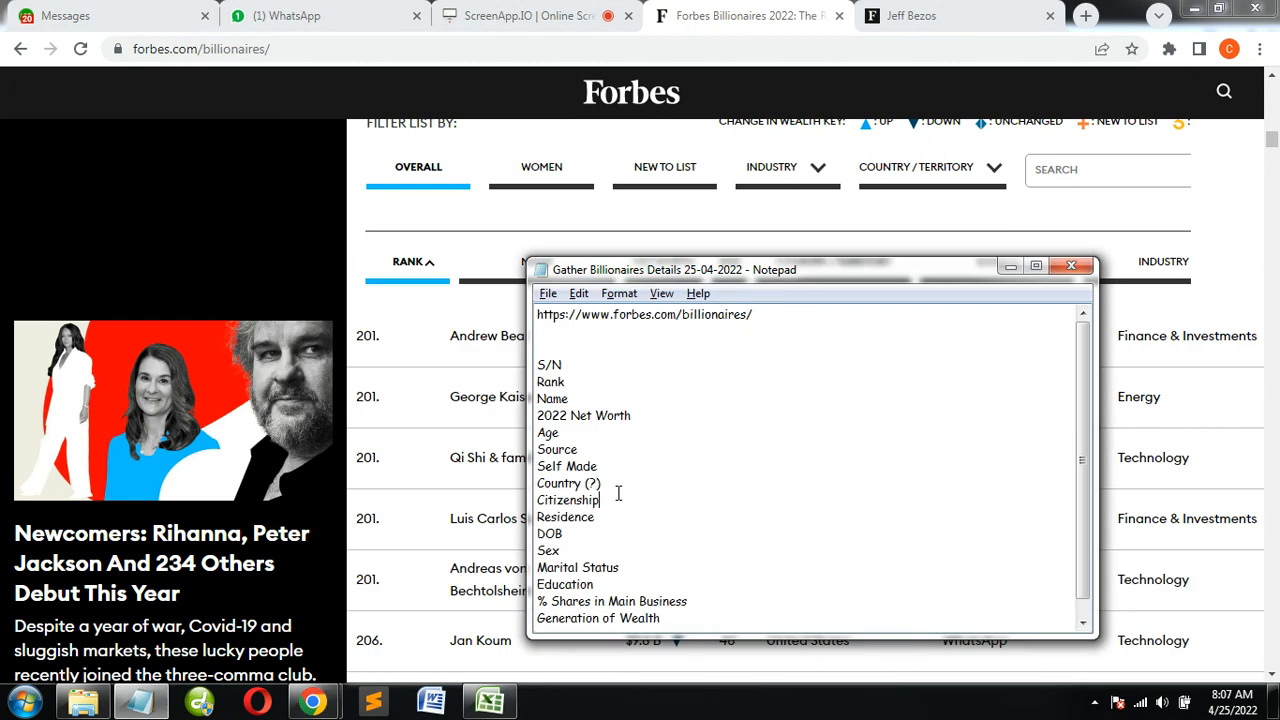
key(Return)
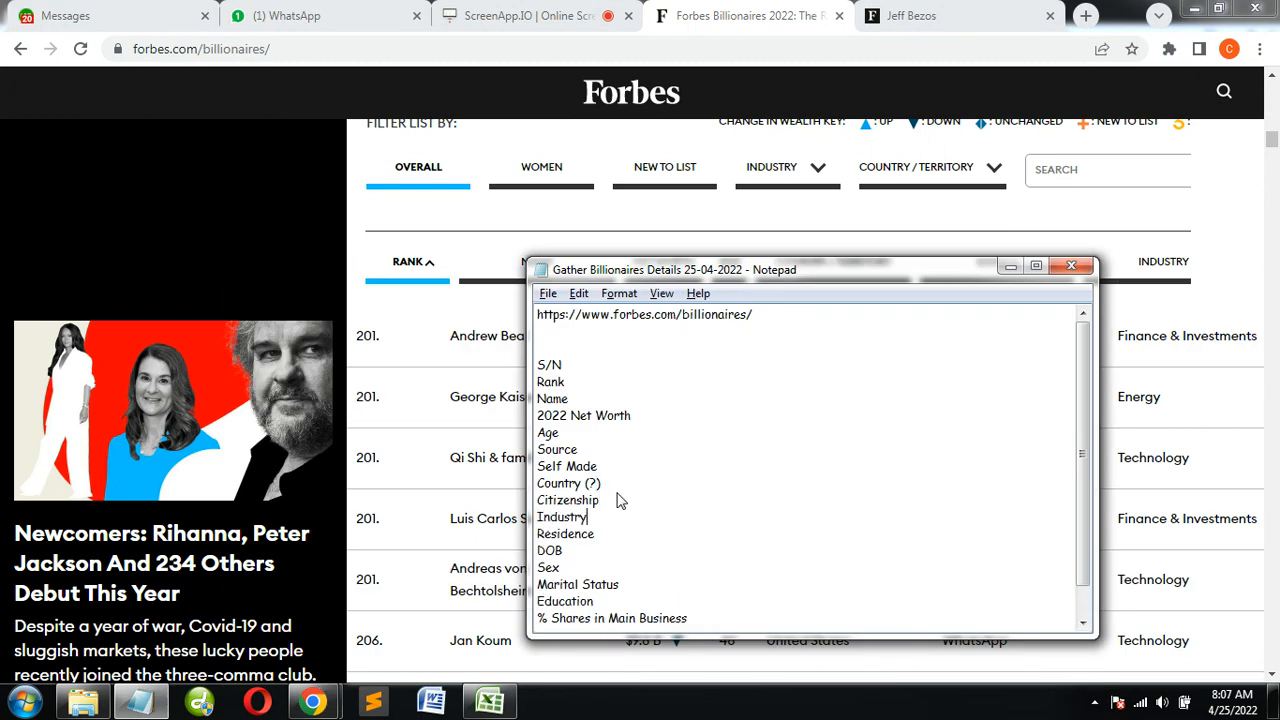
Switch to the 2019 billionaires spreadsheet in Excel, examine its column headings and records, and minimize its window
key(alt+Tab)
key(alt+Tab)
key(alt+Tab)
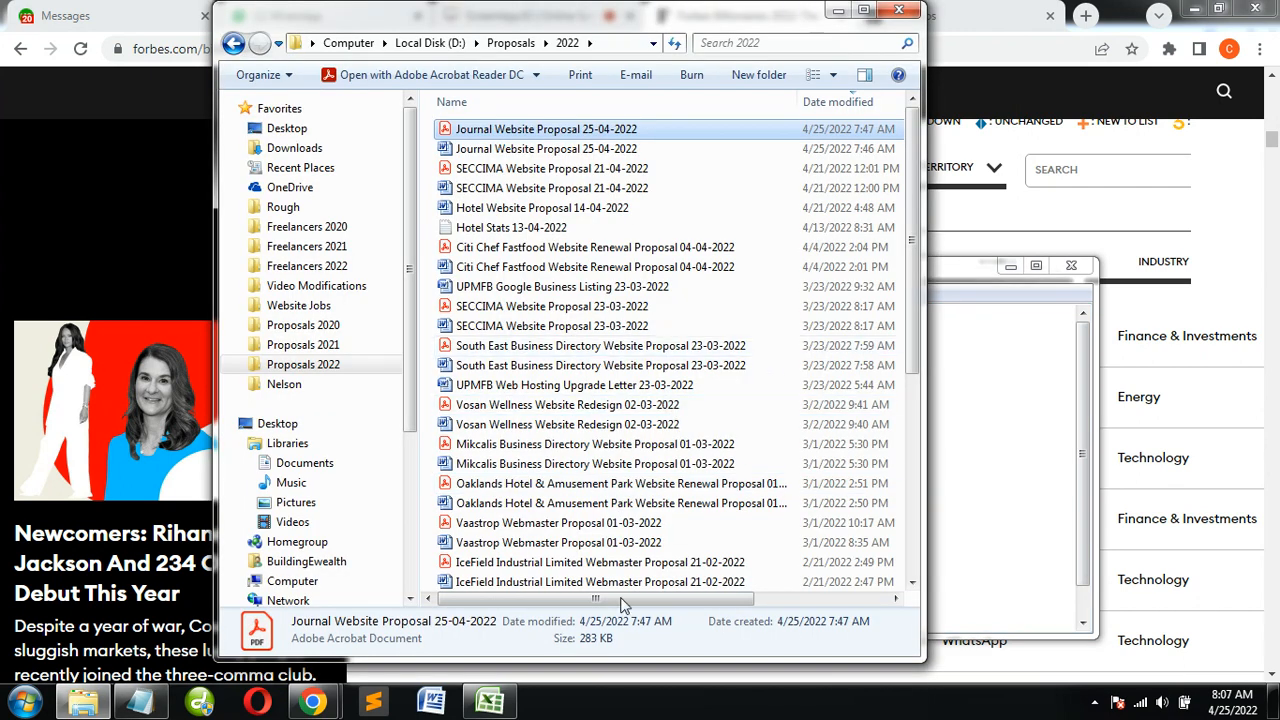
key(alt+Tab)
scroll(1057, 317, up, 10)
scroll(1057, 317, up, 1)
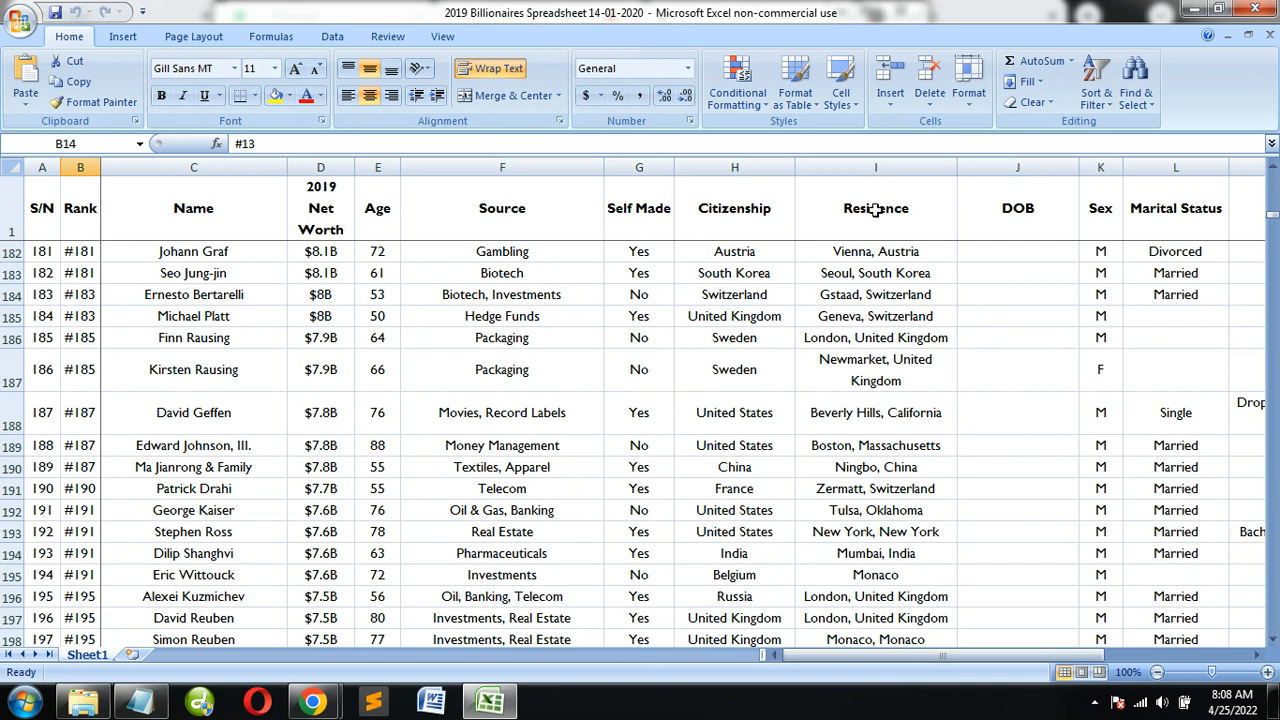
key(alt+Tab)
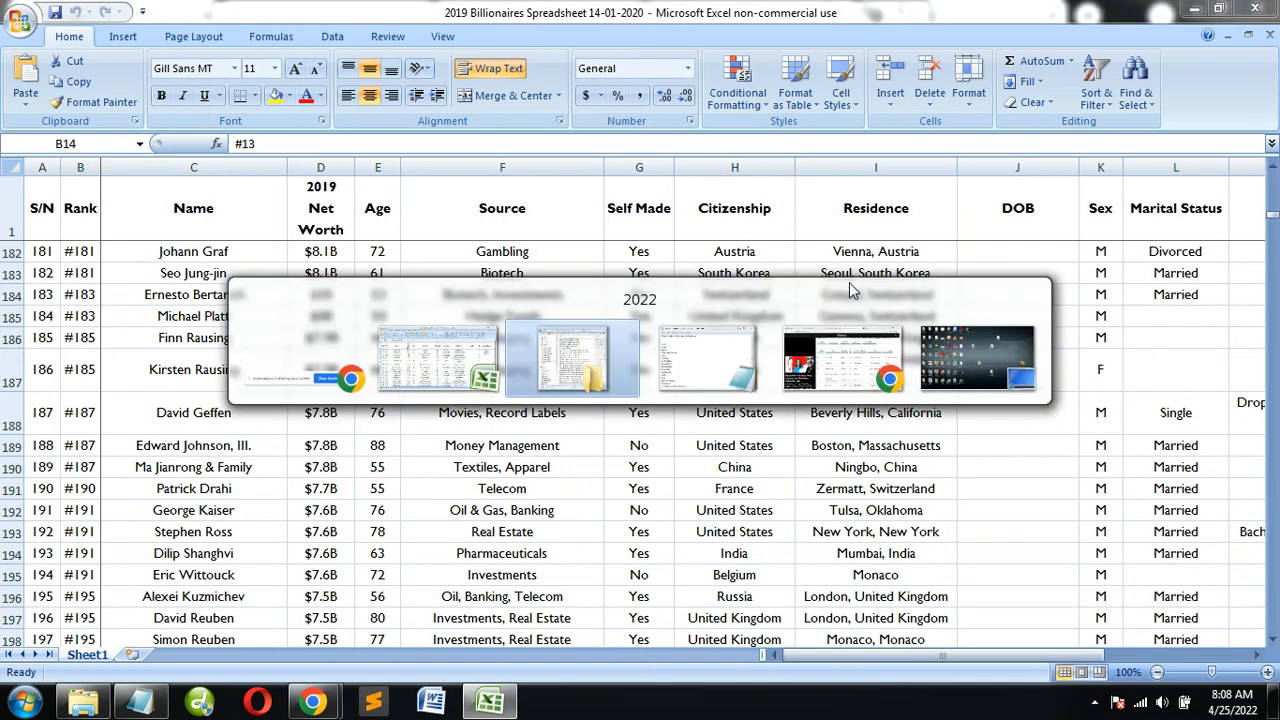
key(alt+Tab)
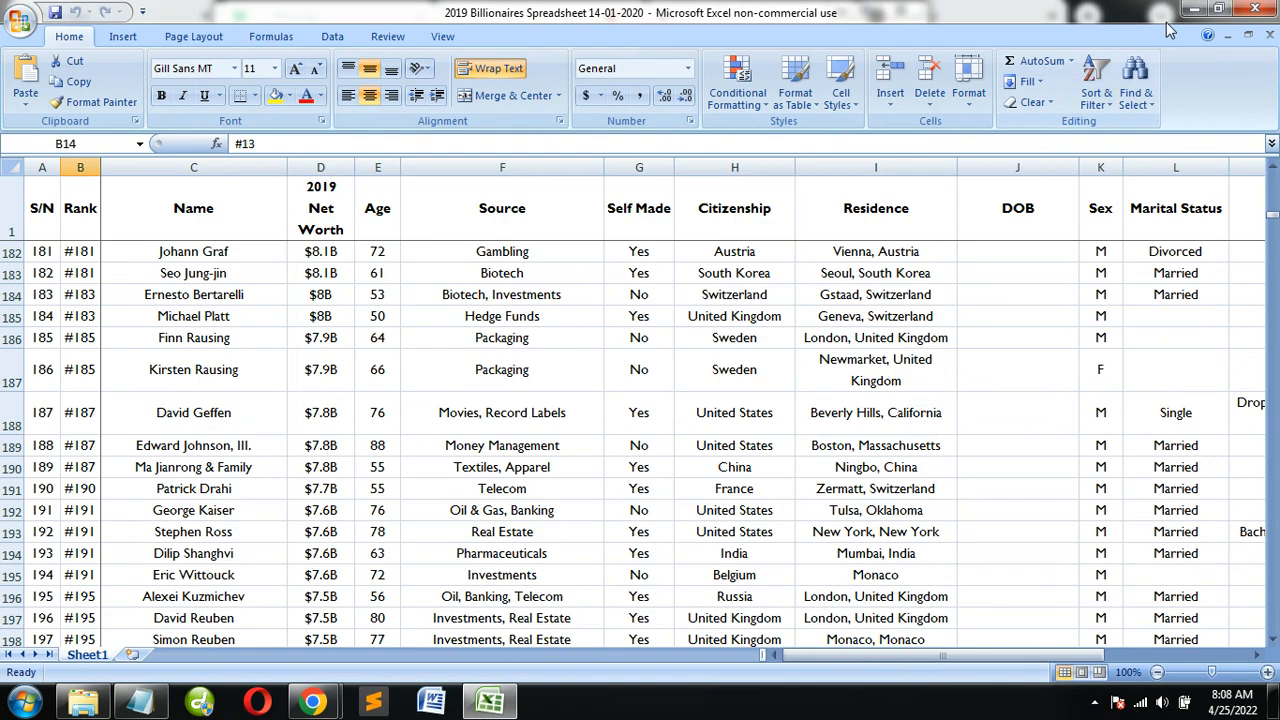
click(1190, 10)
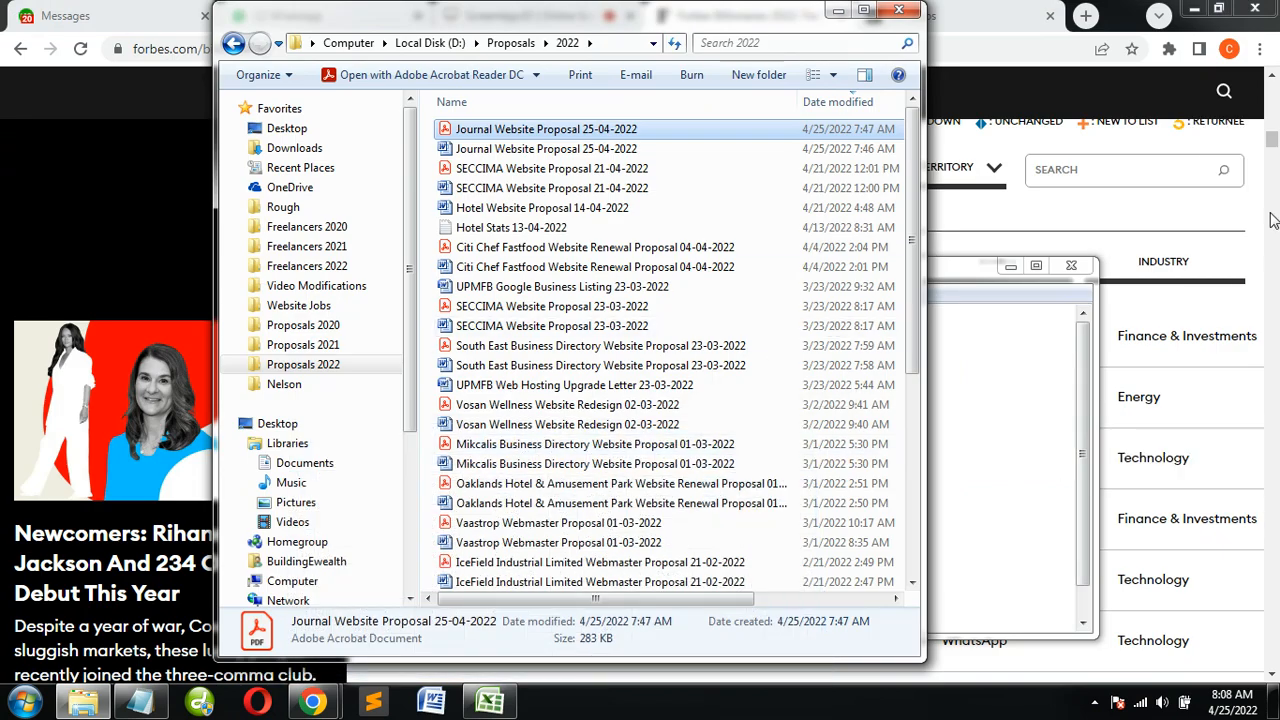
Browse the second batch of 200 billionaires in the Forbes list from rank 201 through its end at rank 398
click(1273, 148)
drag(1273, 148, 1272, 178)
drag(1275, 85, 1274, 84)
scroll(1010, 510, down, 15)
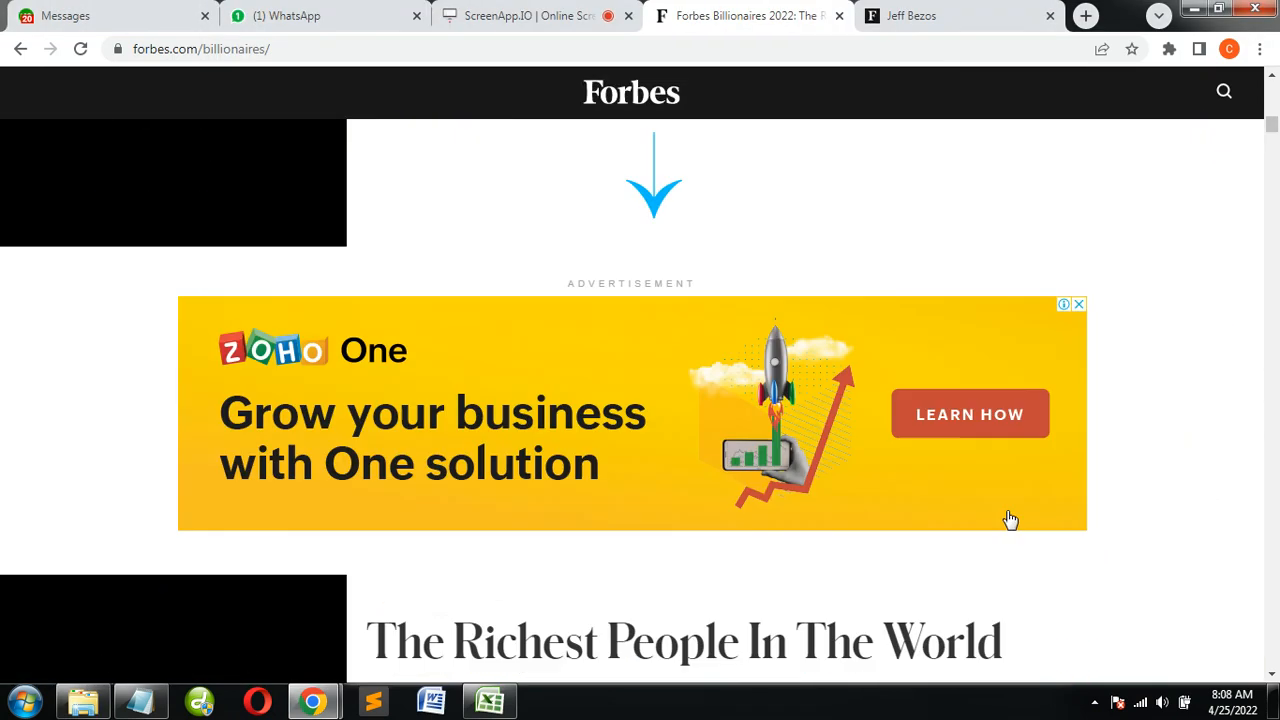
scroll(1000, 550, down, 20)
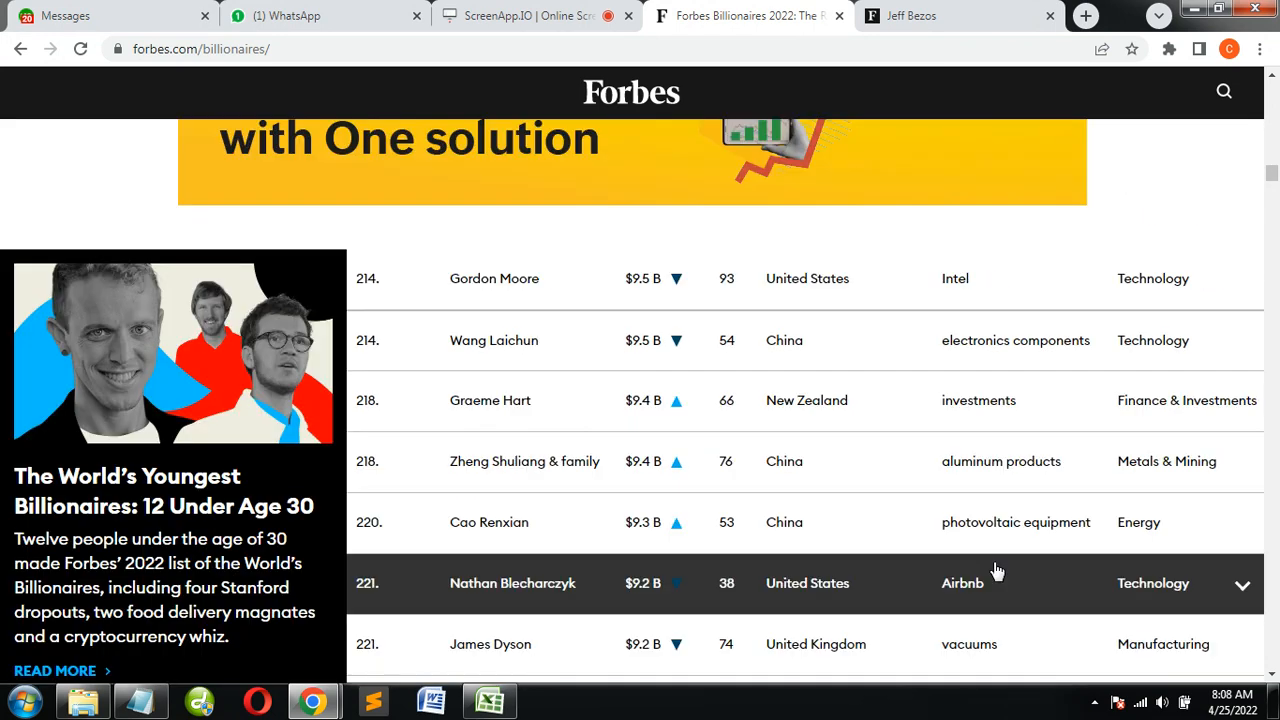
scroll(993, 571, down, 13)
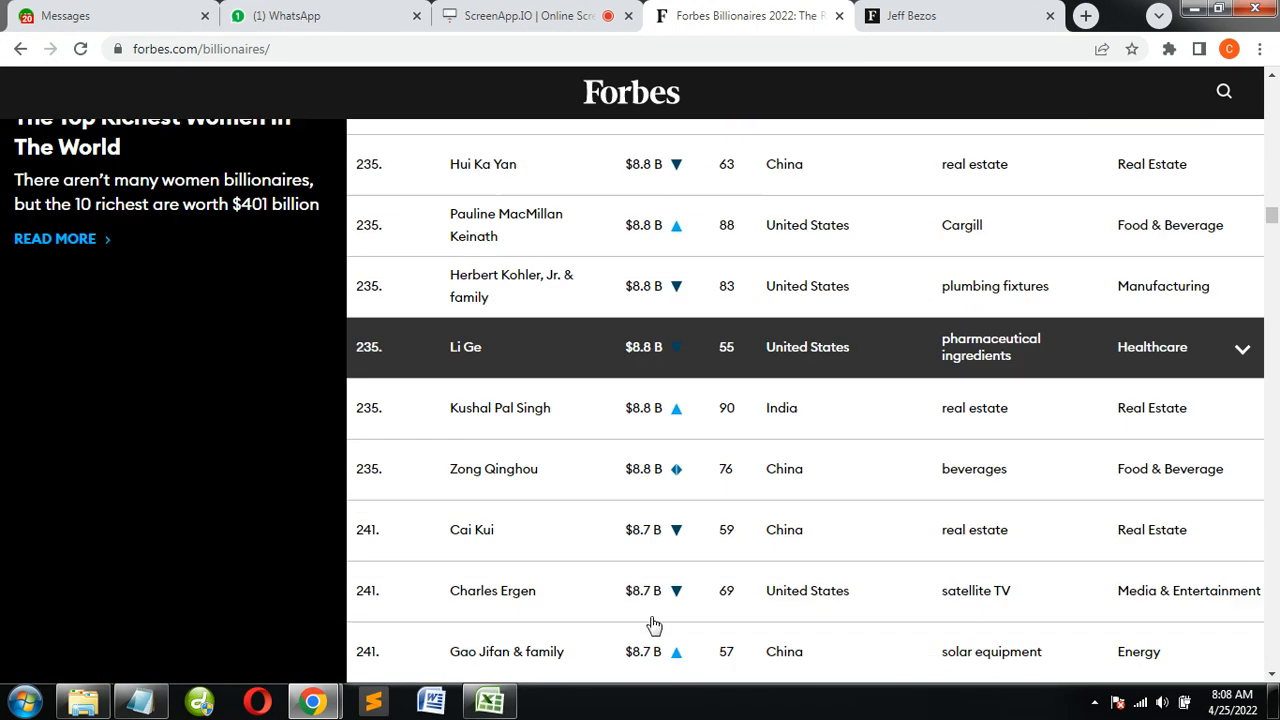
scroll(1112, 590, down, 20)
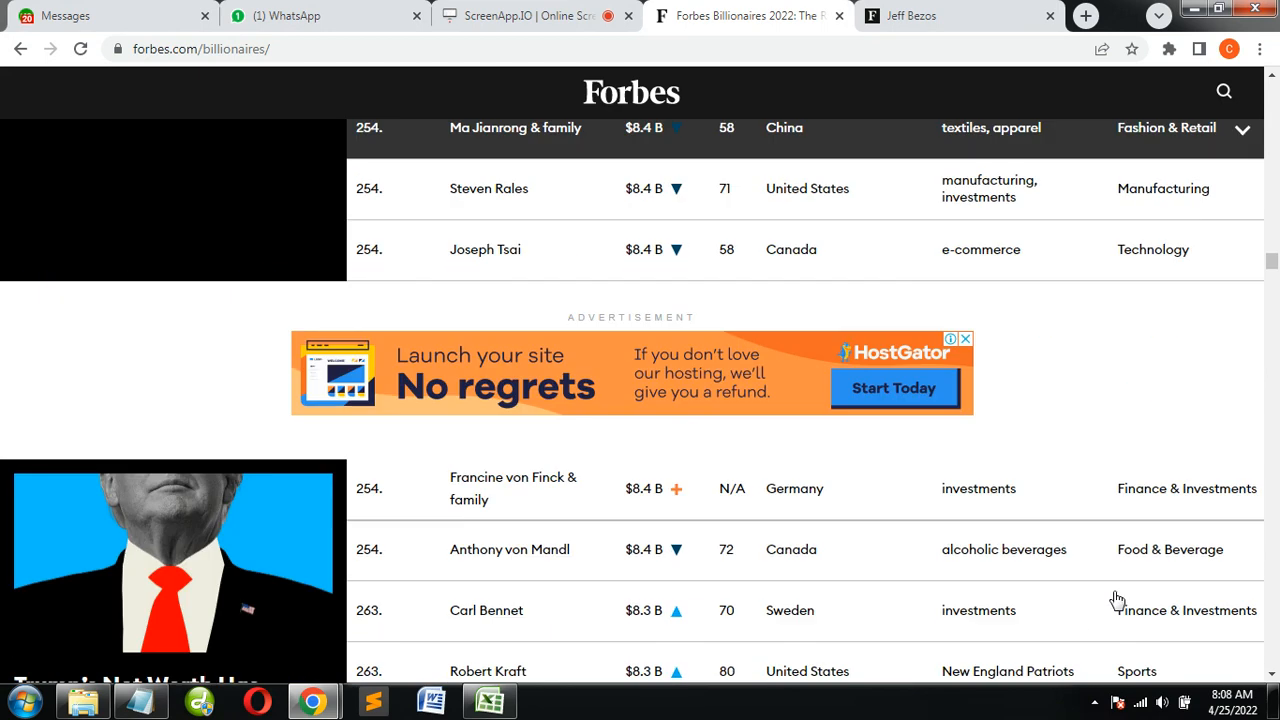
scroll(1120, 610, down, 20)
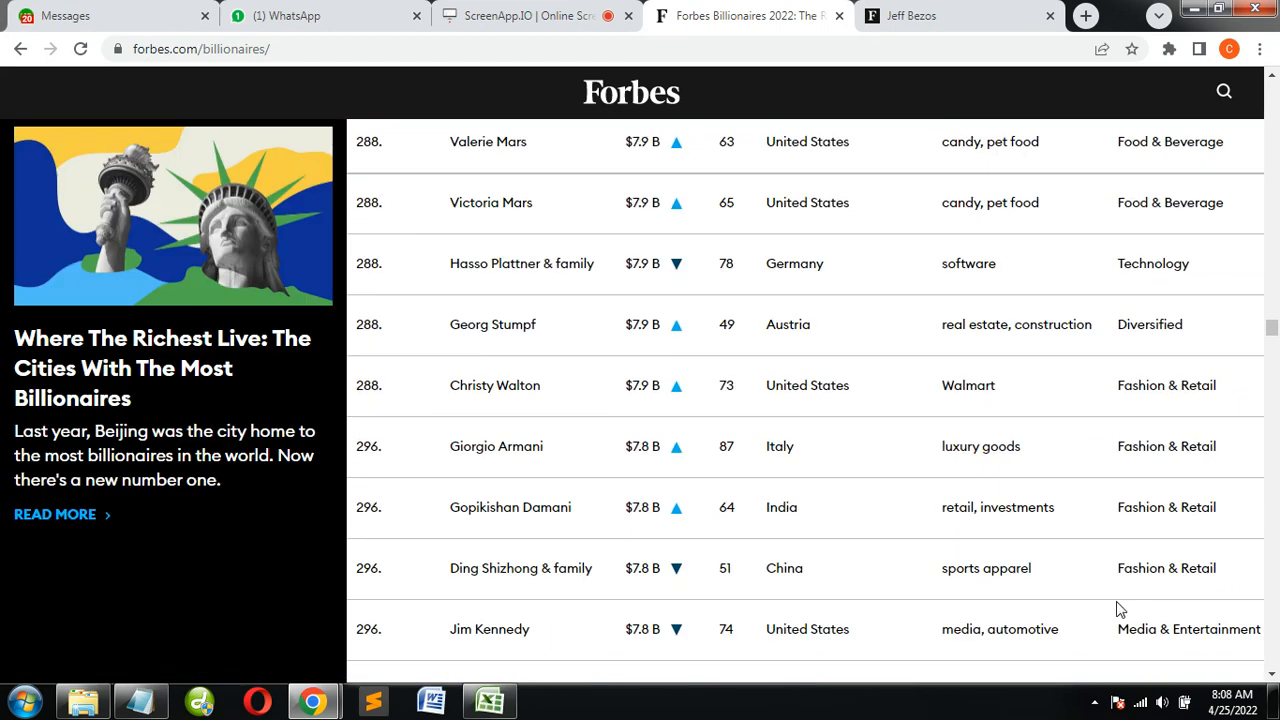
scroll(1120, 612, down, 20)
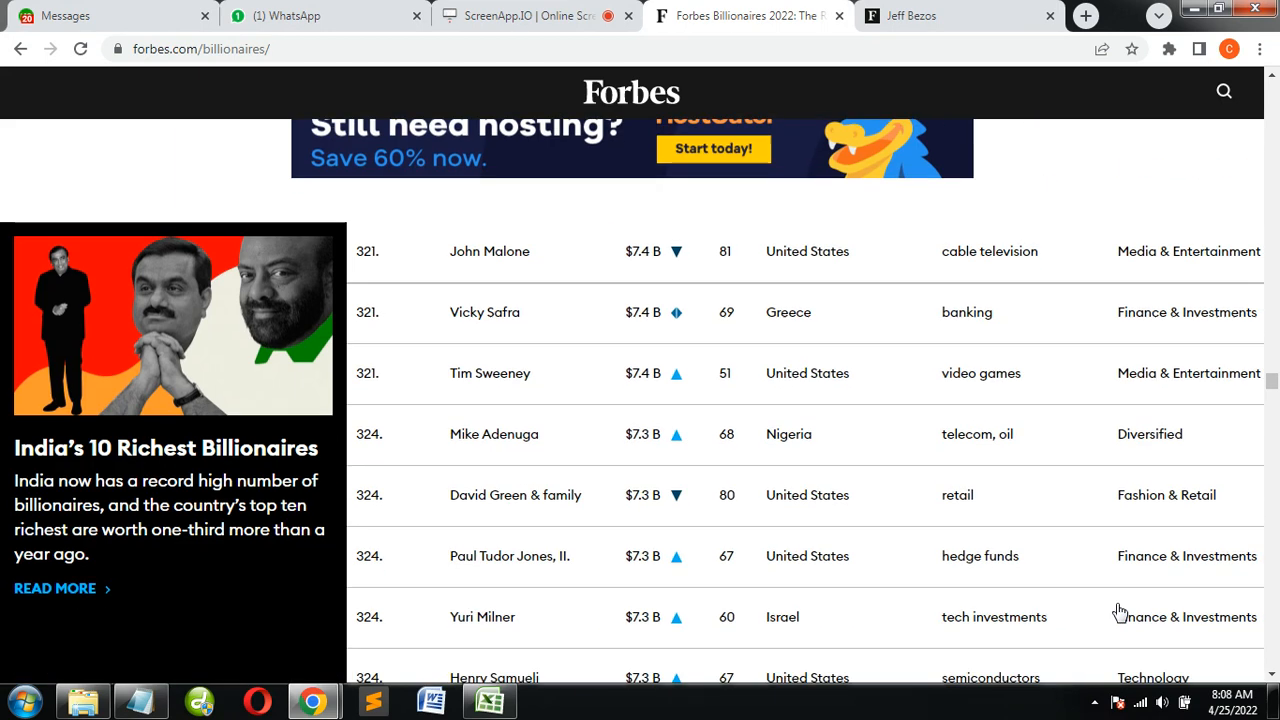
scroll(1122, 624, down, 15)
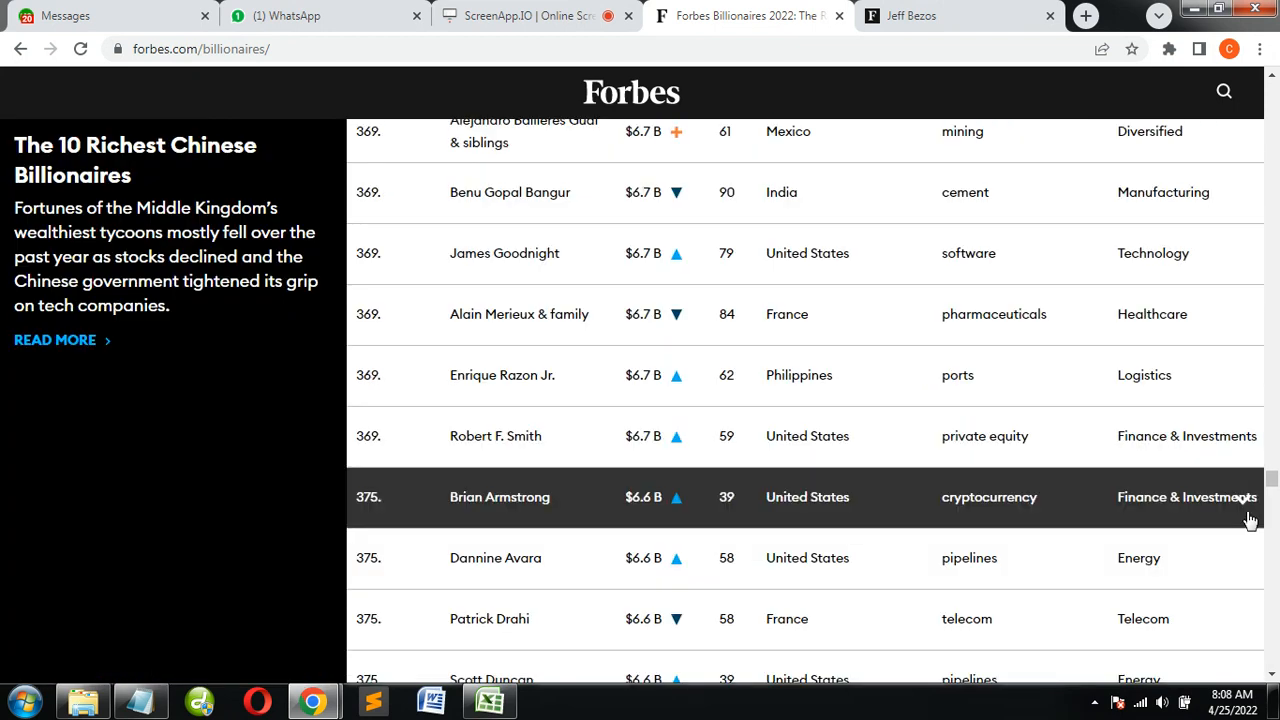
drag(1272, 486, 1272, 540)
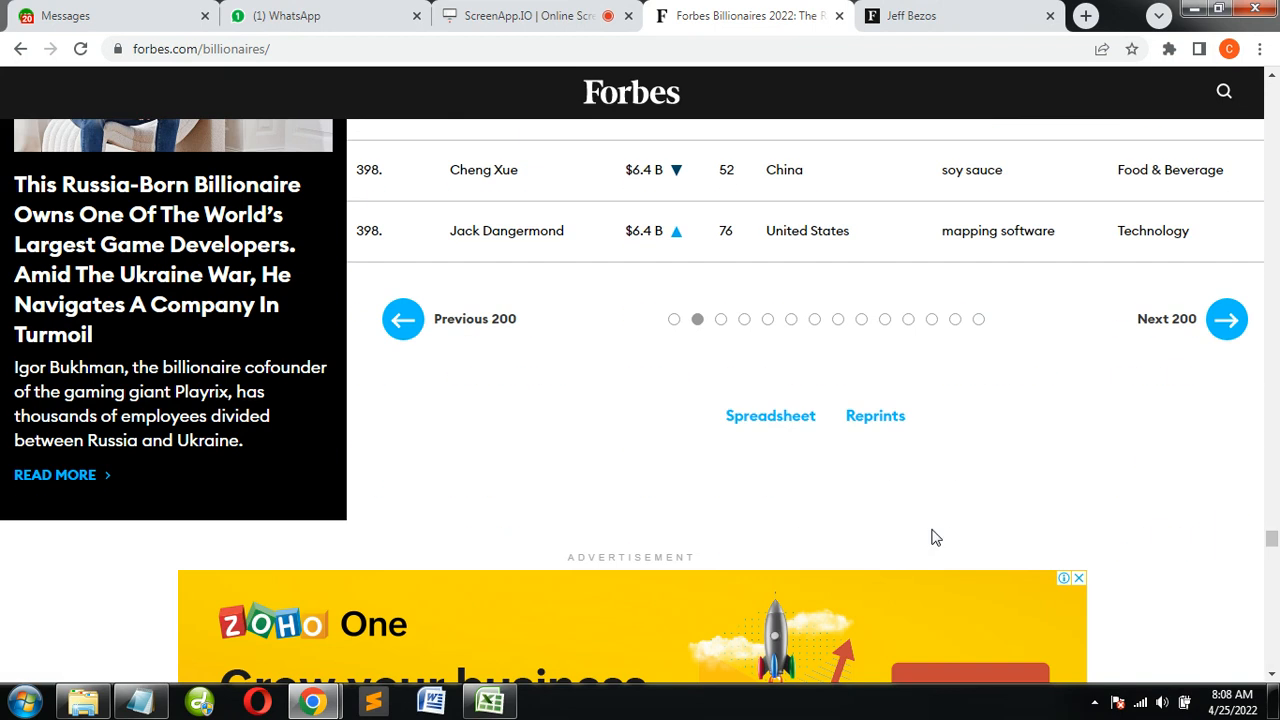
Return to the previous 200 billionaires and collapse the expanded details of the rank 1 entry, Elon Musk
click(401, 334)
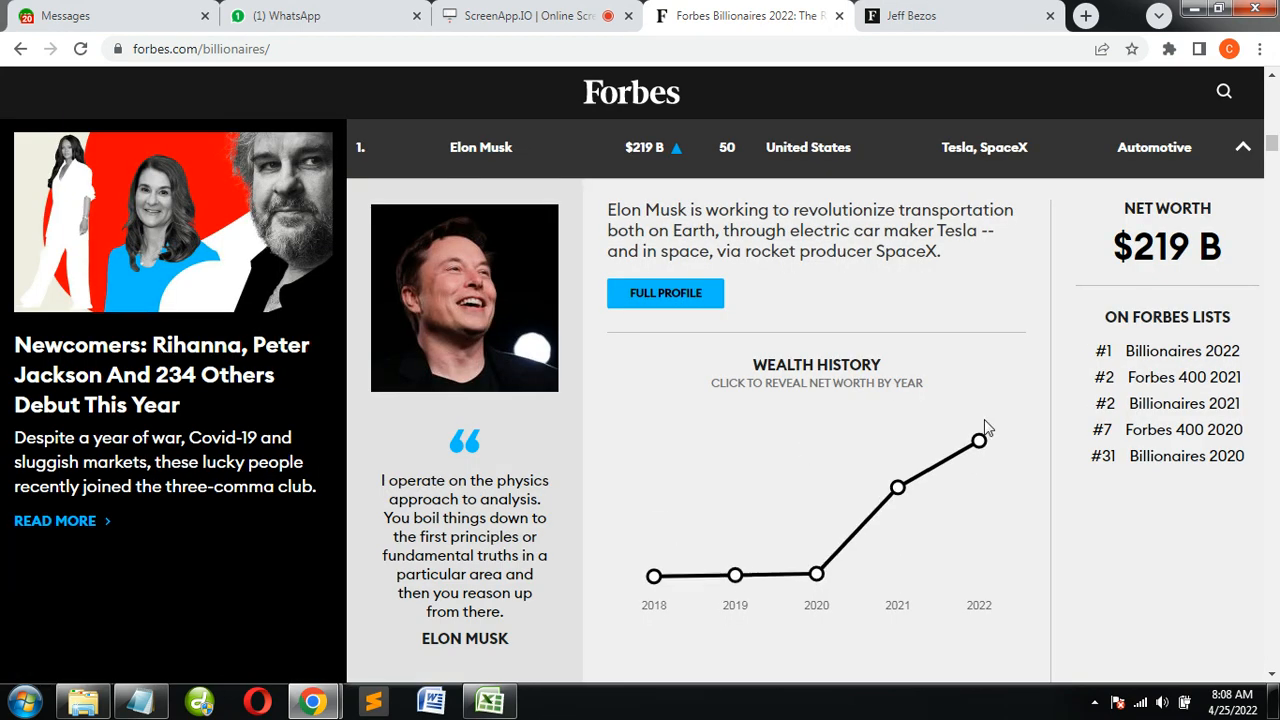
scroll(985, 428, up, 5)
scroll(988, 428, down, 3)
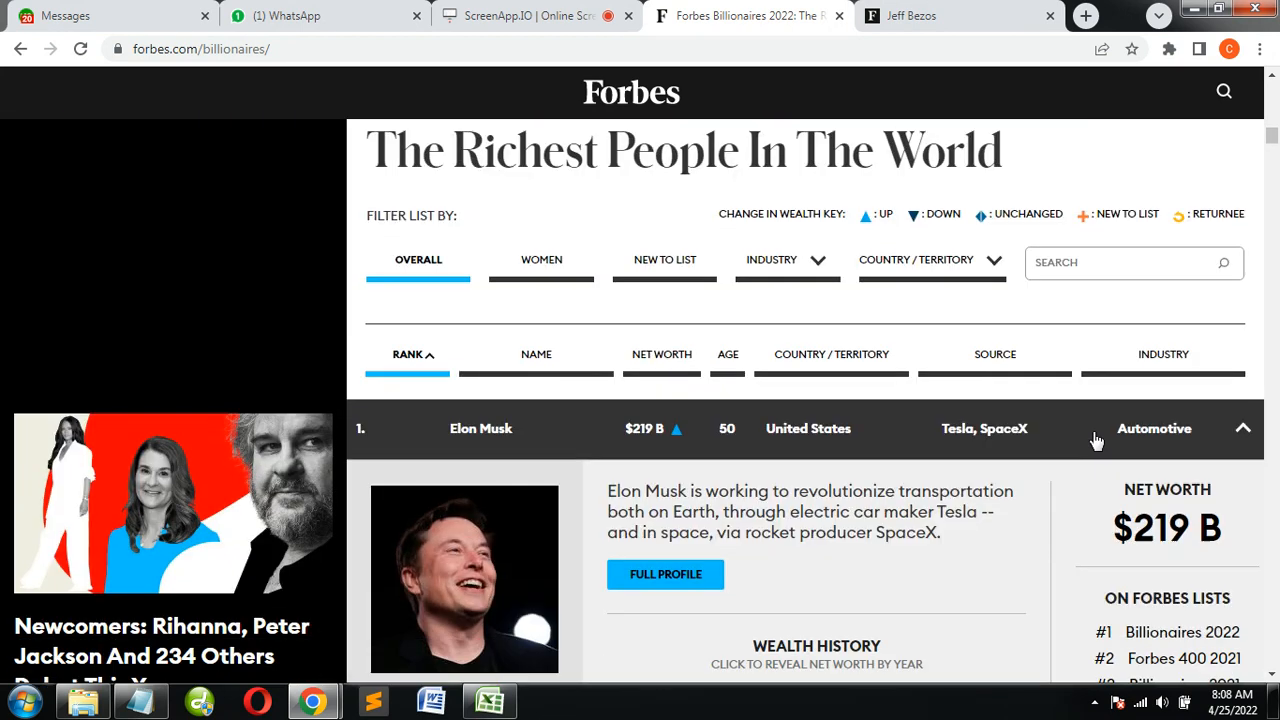
click(1244, 430)
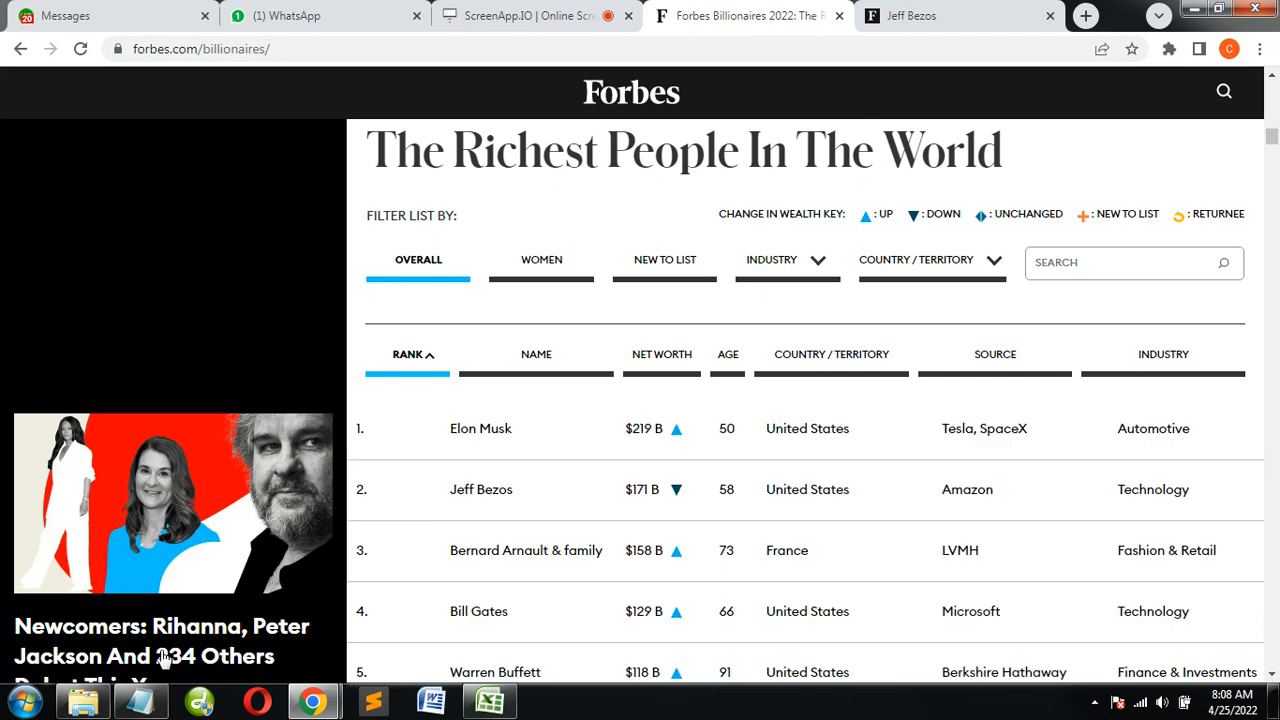
View the Jeff Bezos profile page briefly, close it, and return to the Forbes billionaires list
click(590, 12)
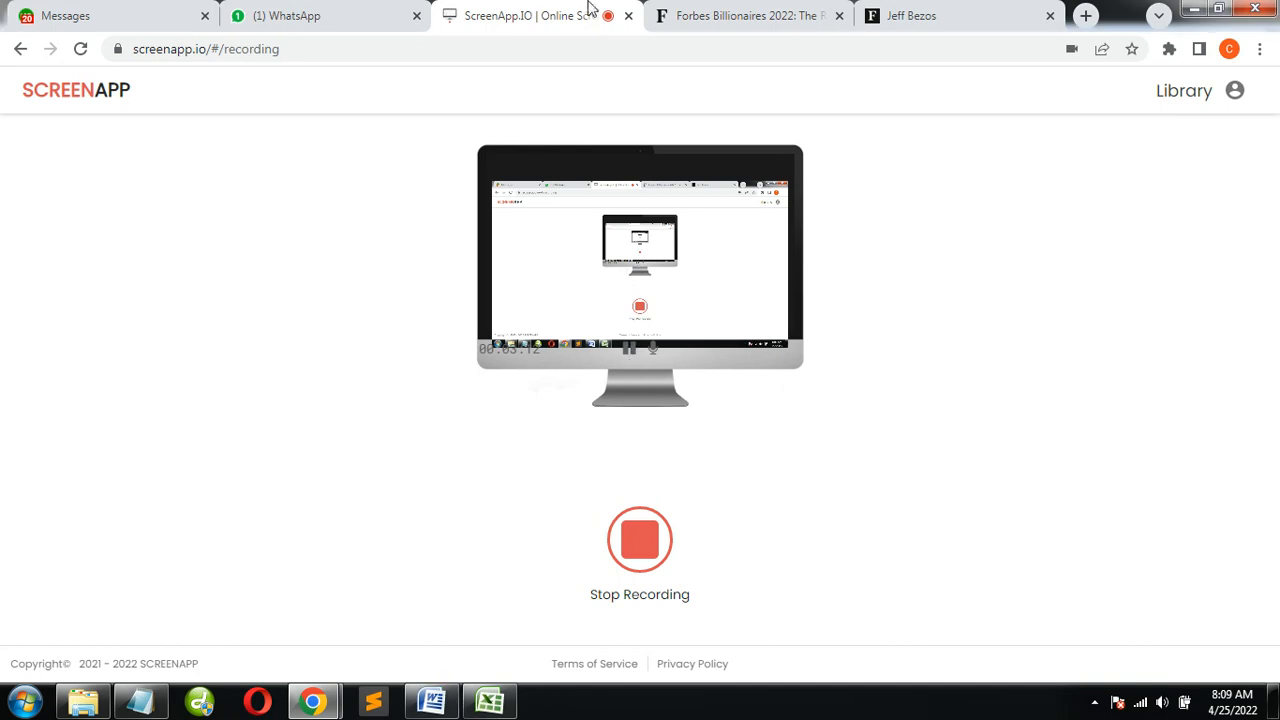
click(908, 14)
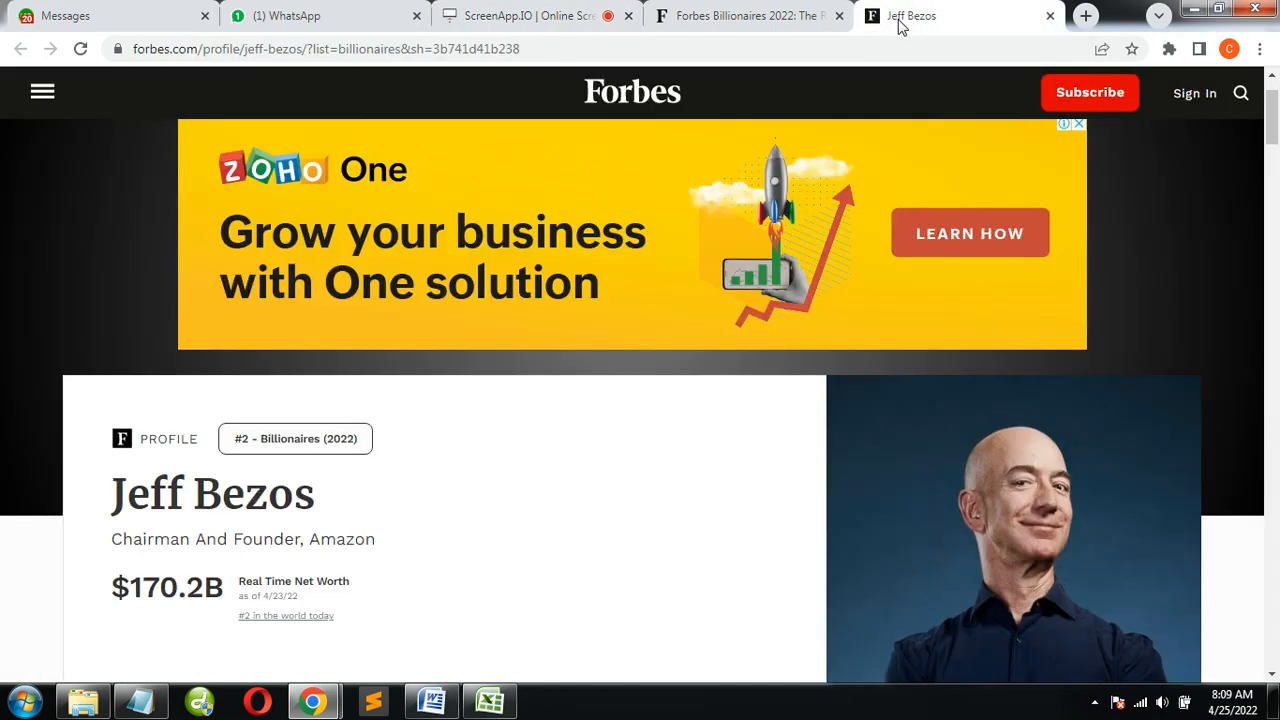
scroll(523, 471, down, 2)
scroll(526, 460, up, 2)
click(765, 12)
click(1050, 15)
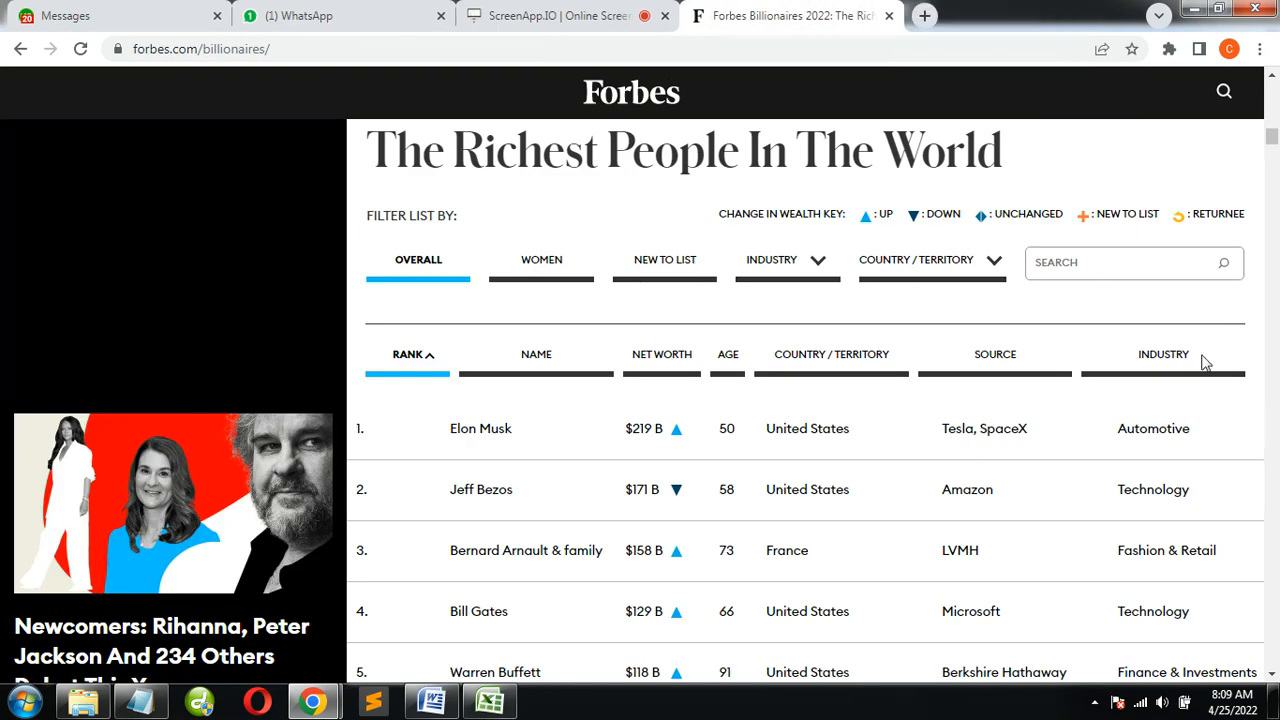
Expand Elon Musk's entry in the list, open his full profile in a new tab, and switch to it
click(1243, 432)
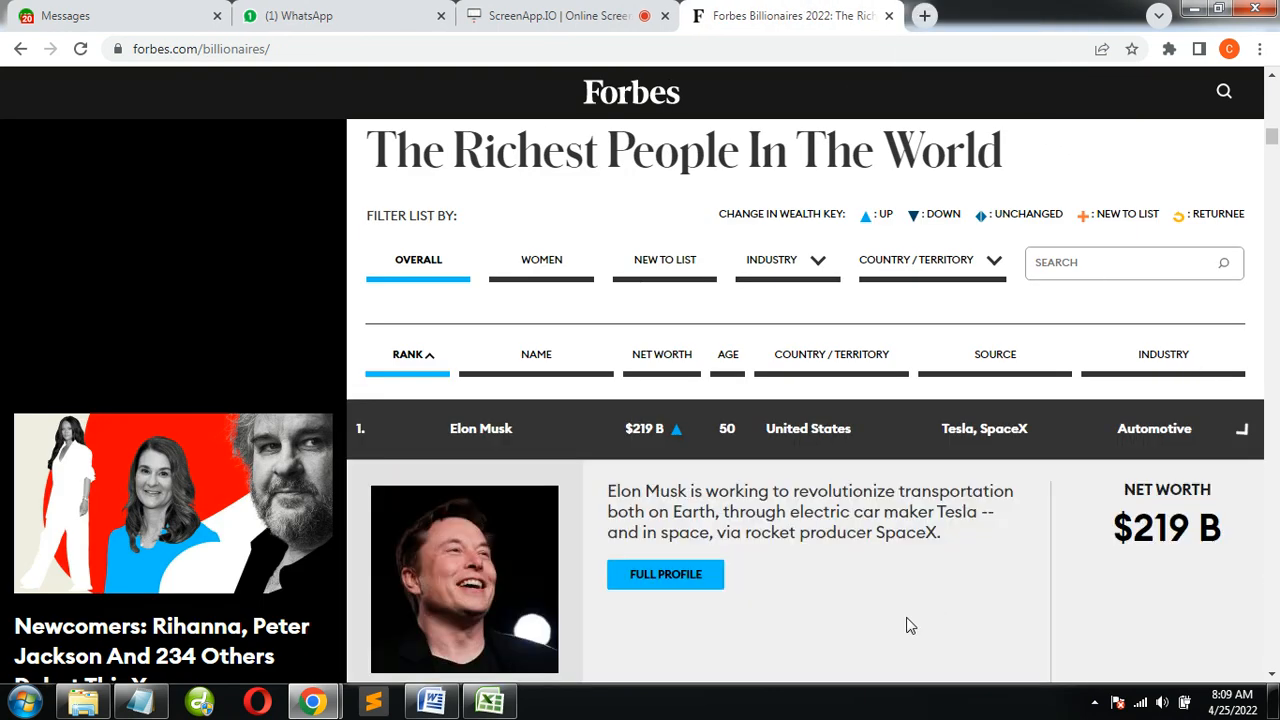
scroll(591, 560, down, 2)
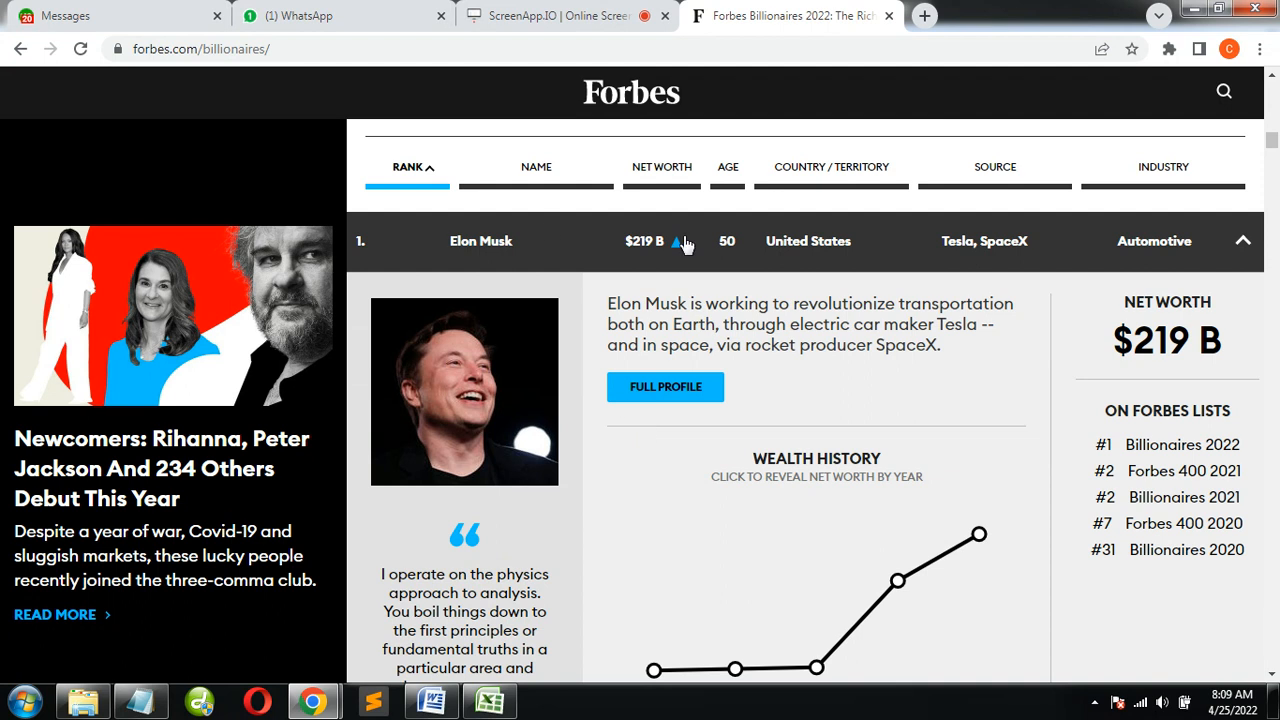
right_click(672, 408)
click(706, 409)
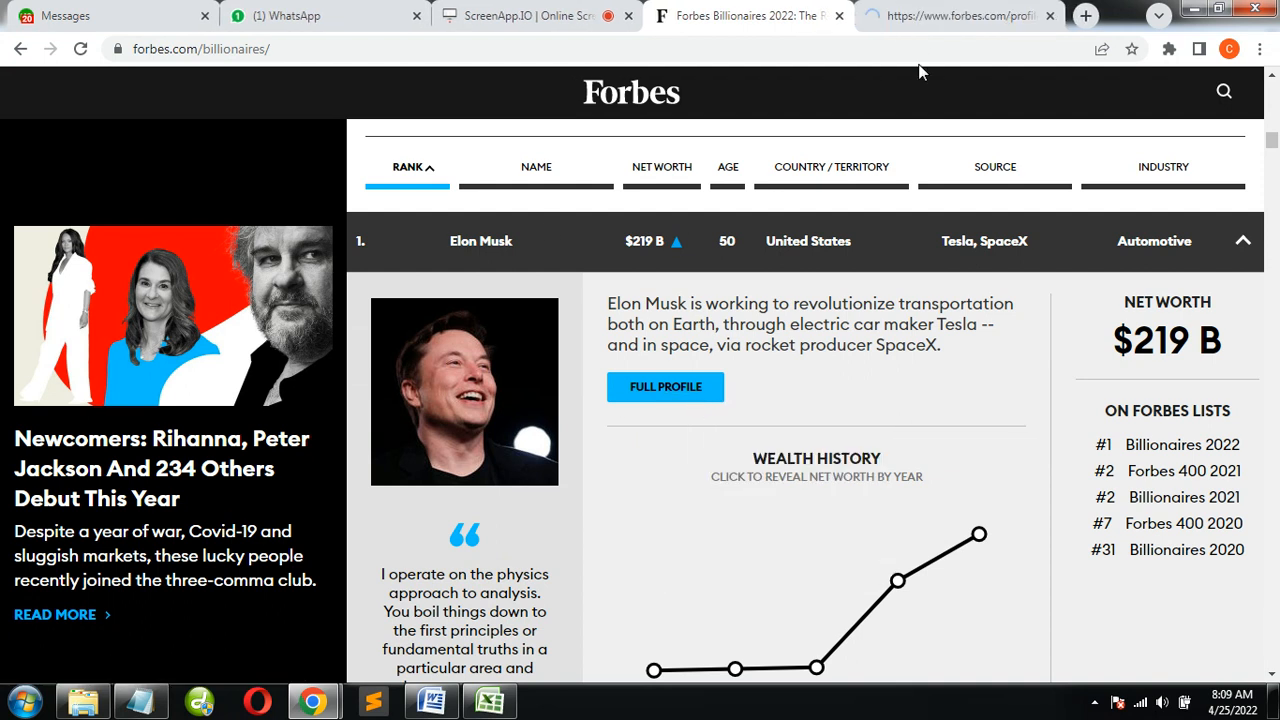
click(925, 12)
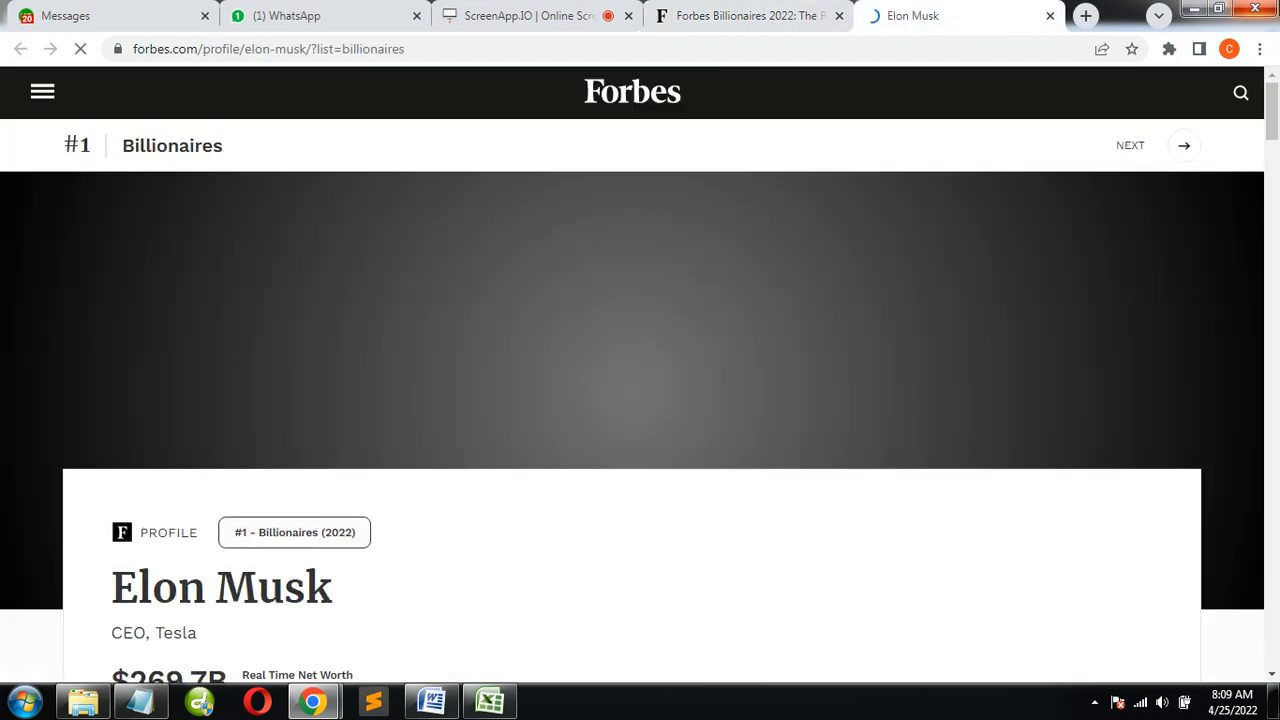
Copy the profile's header text from the name Elon Musk through the real-time net worth and world ranking lines
scroll(448, 452, down, 4)
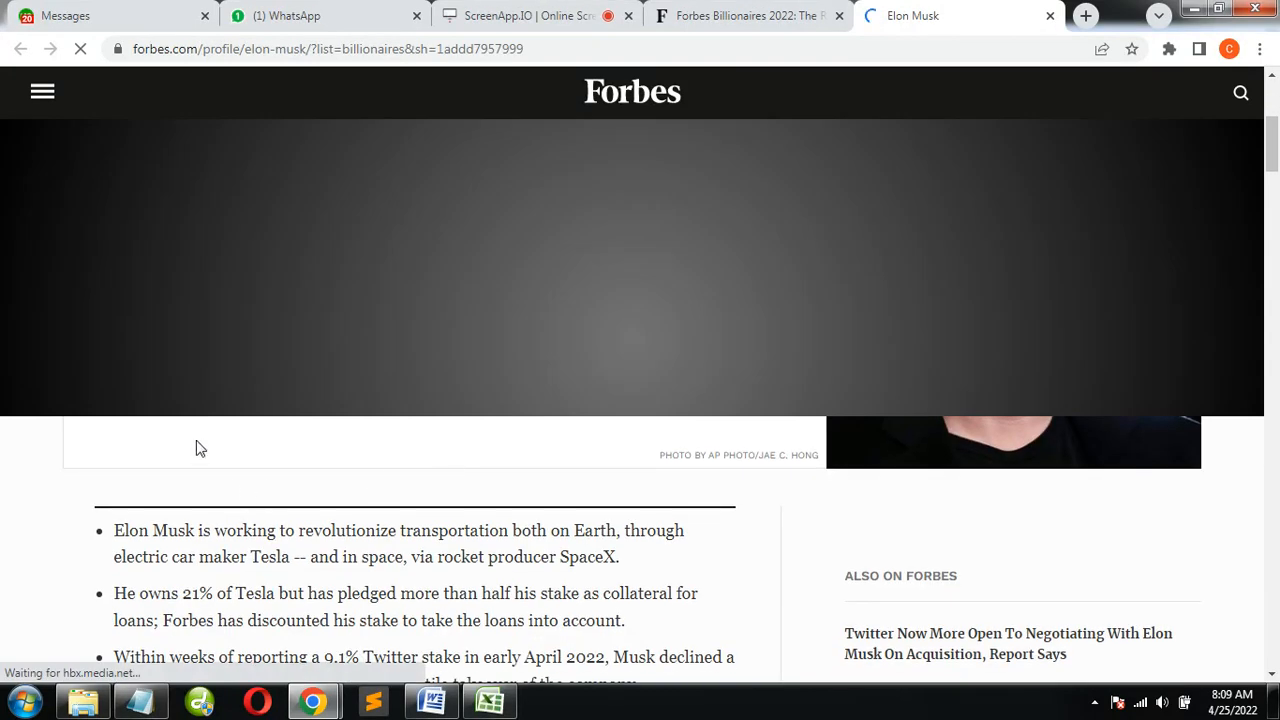
scroll(958, 537, up, 2)
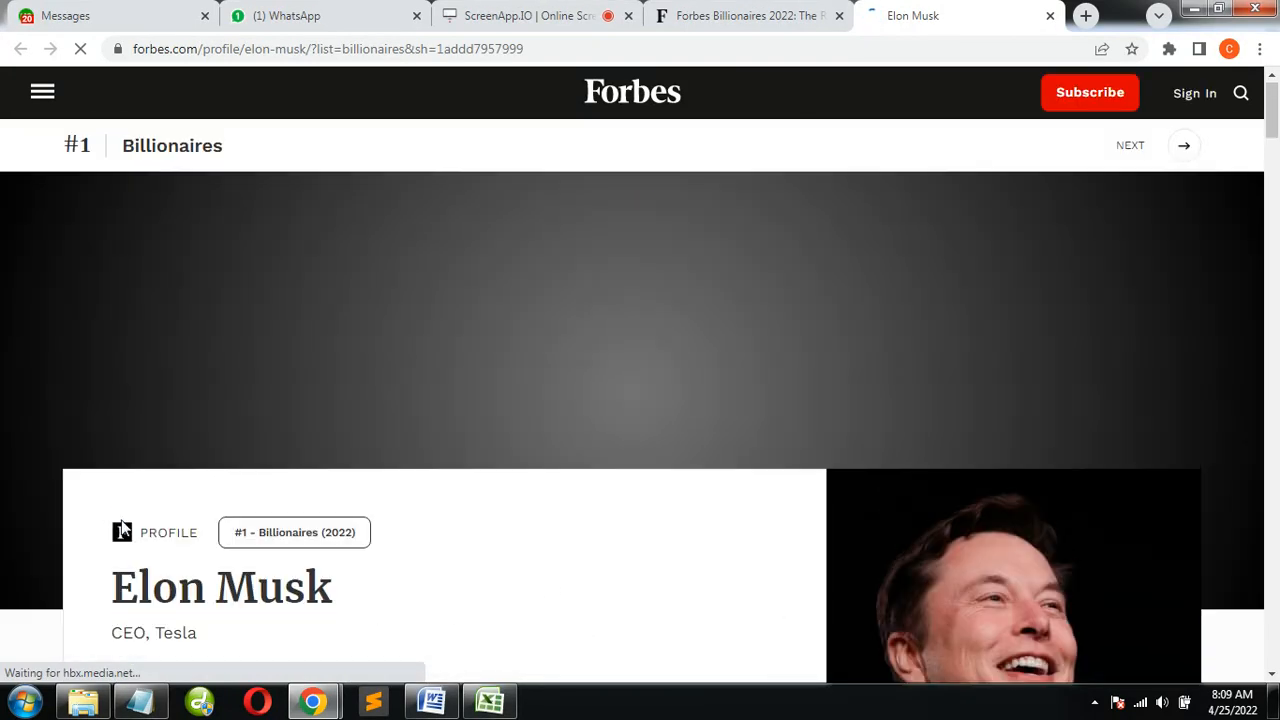
drag(114, 580, 370, 538)
drag(388, 625, 388, 688)
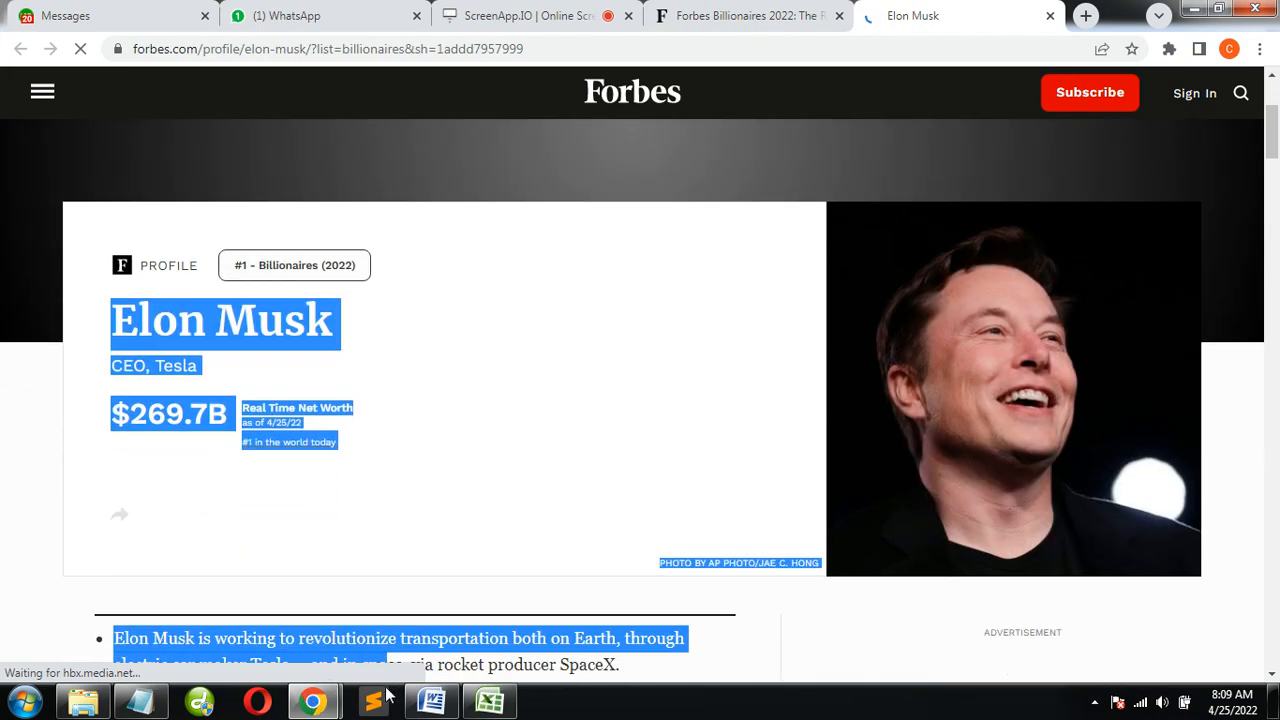
drag(457, 586, 360, 443)
key(ctrl+c)
Switch to Word, create a new blank document, and paste the copied profile text with its formatting
click(432, 702)
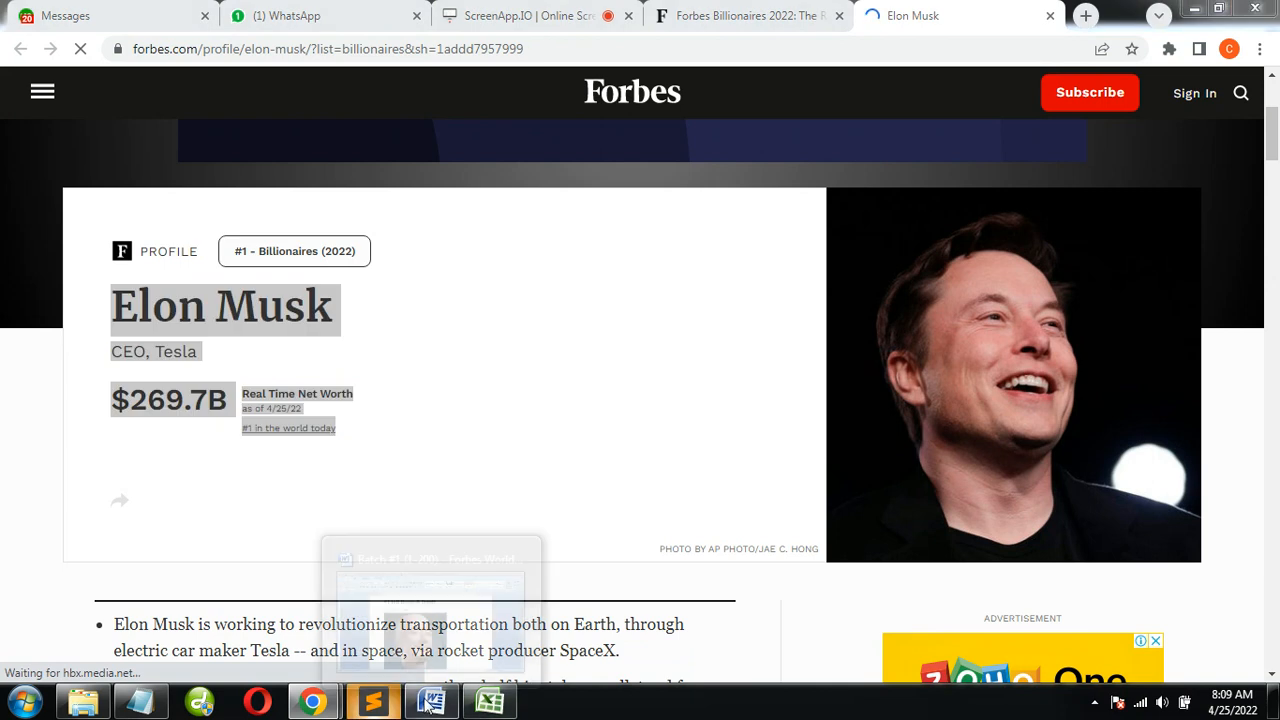
key(ctrl+n)
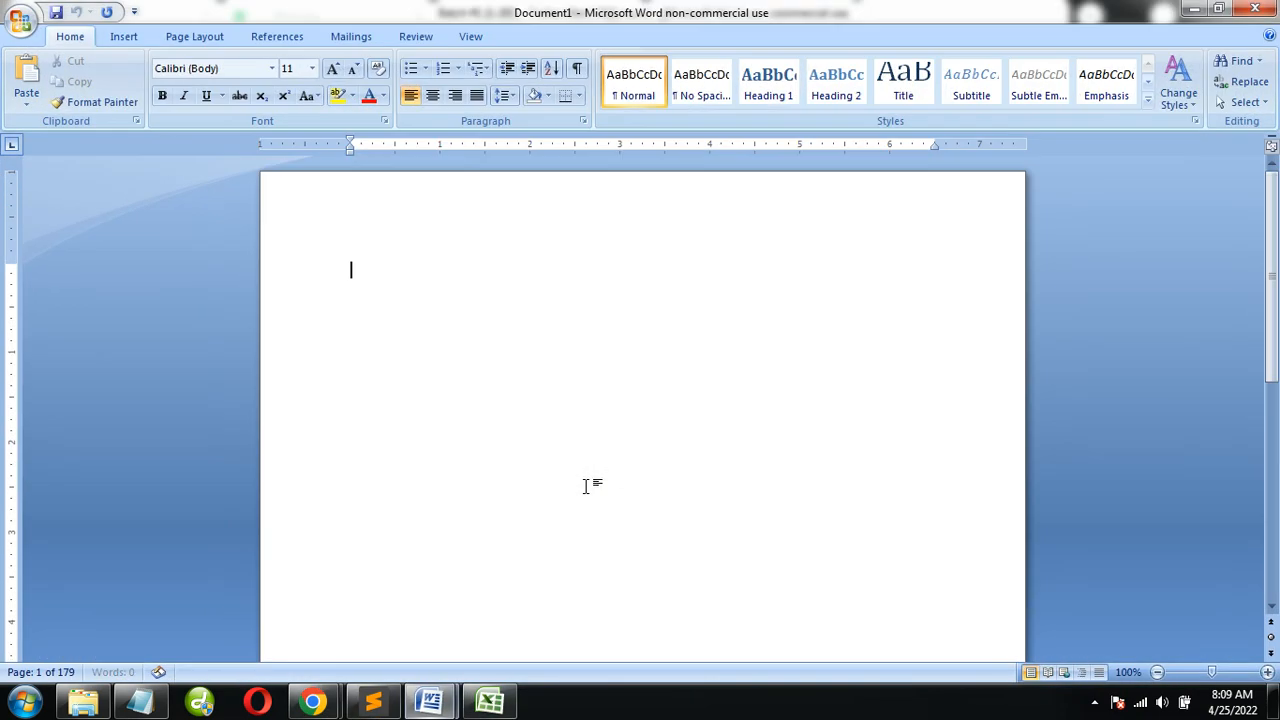
key(ctrl+v)
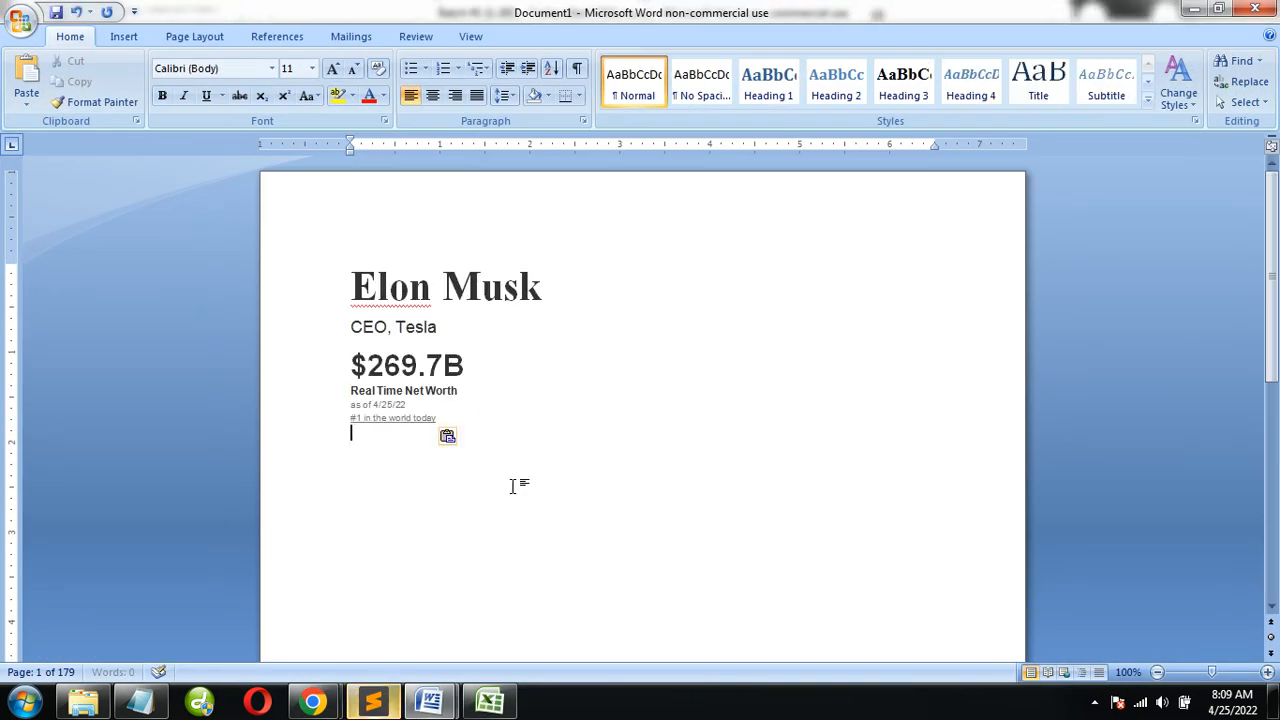
Switch to the Word document "Batch #1 (1-200) - Forbes World Billionaires" and examine how its Jeff Bezos profile is laid out
key(alt+Tab)
scroll(842, 390, down, 6)
scroll(840, 390, up, 7)
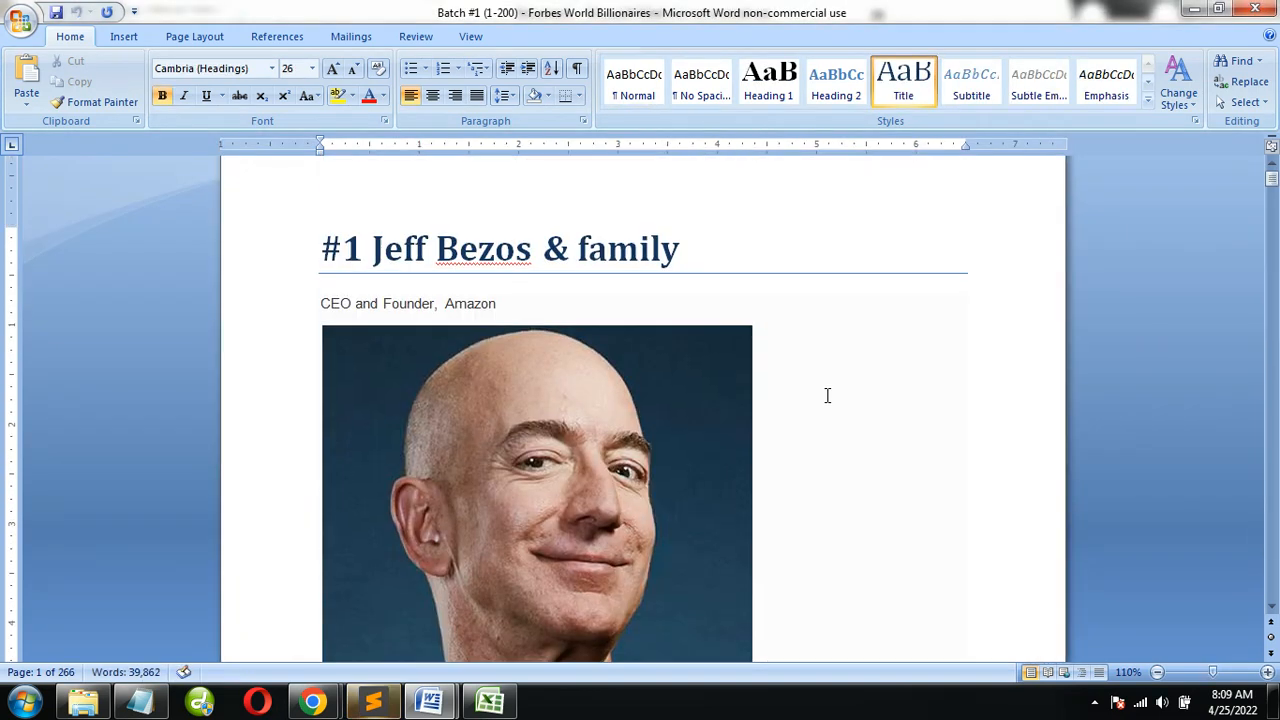
Examine the net worth lines and biography bullets of the Jeff Bezos profile in the Batch #1 document
scroll(719, 312, down, 1)
scroll(719, 312, down, 20)
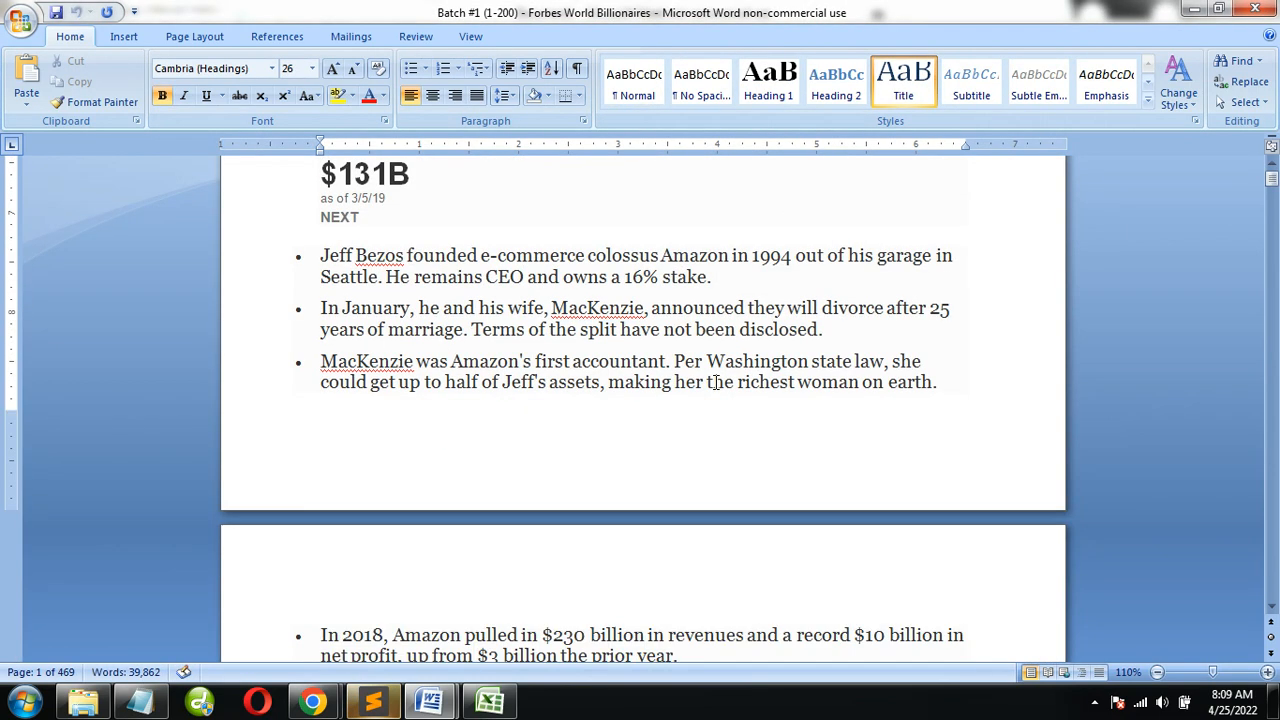
scroll(714, 394, up, 5)
scroll(643, 402, up, 5)
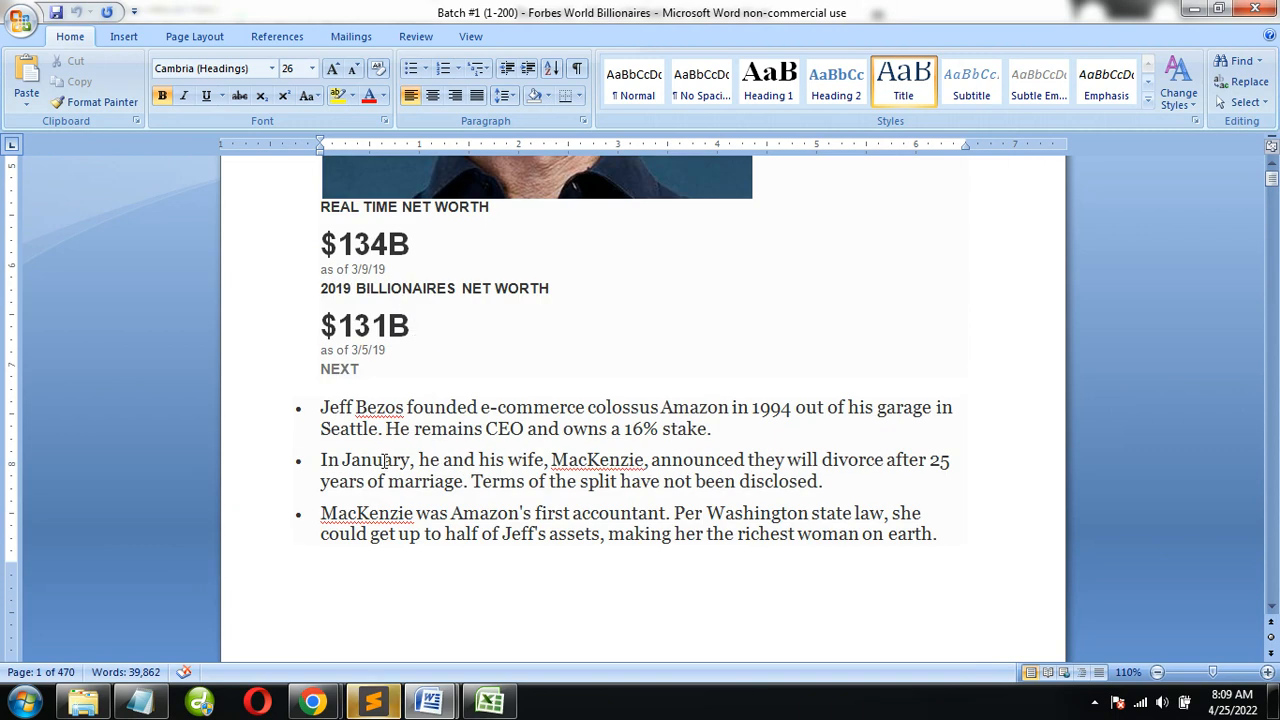
key(alt+Tab)
key(alt+Tab)
key(alt+Tab)
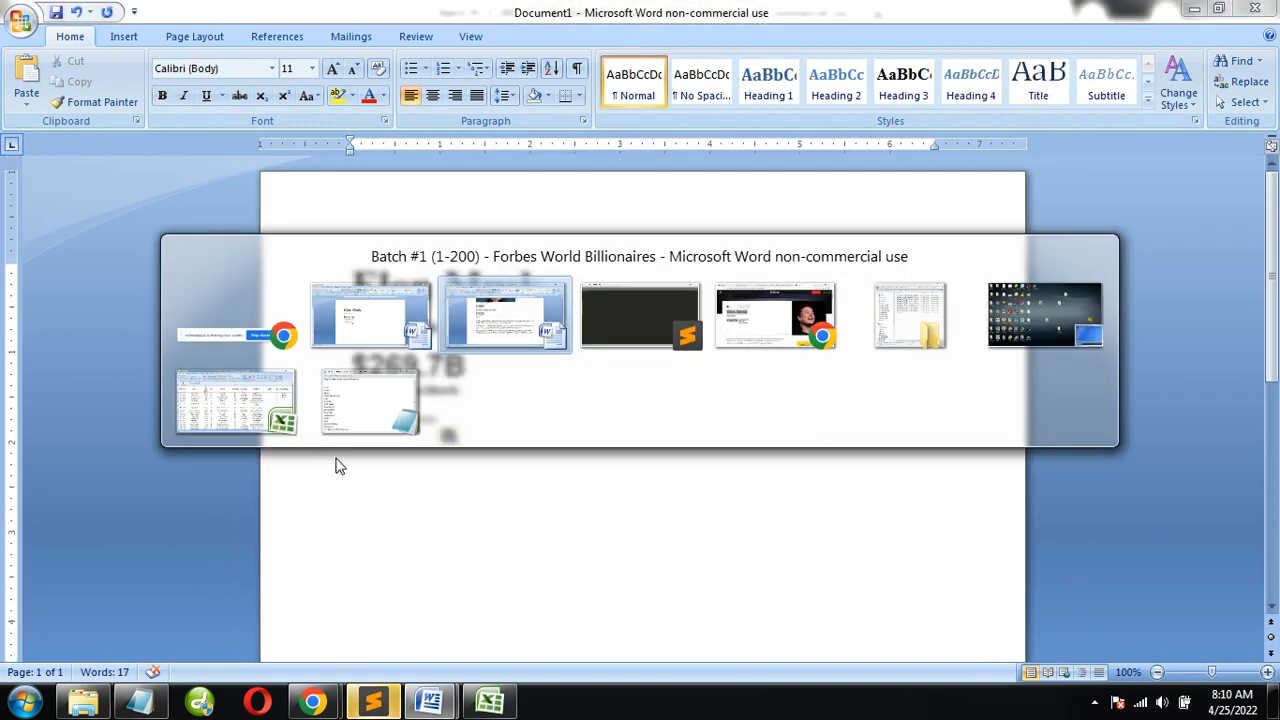
click(472, 322)
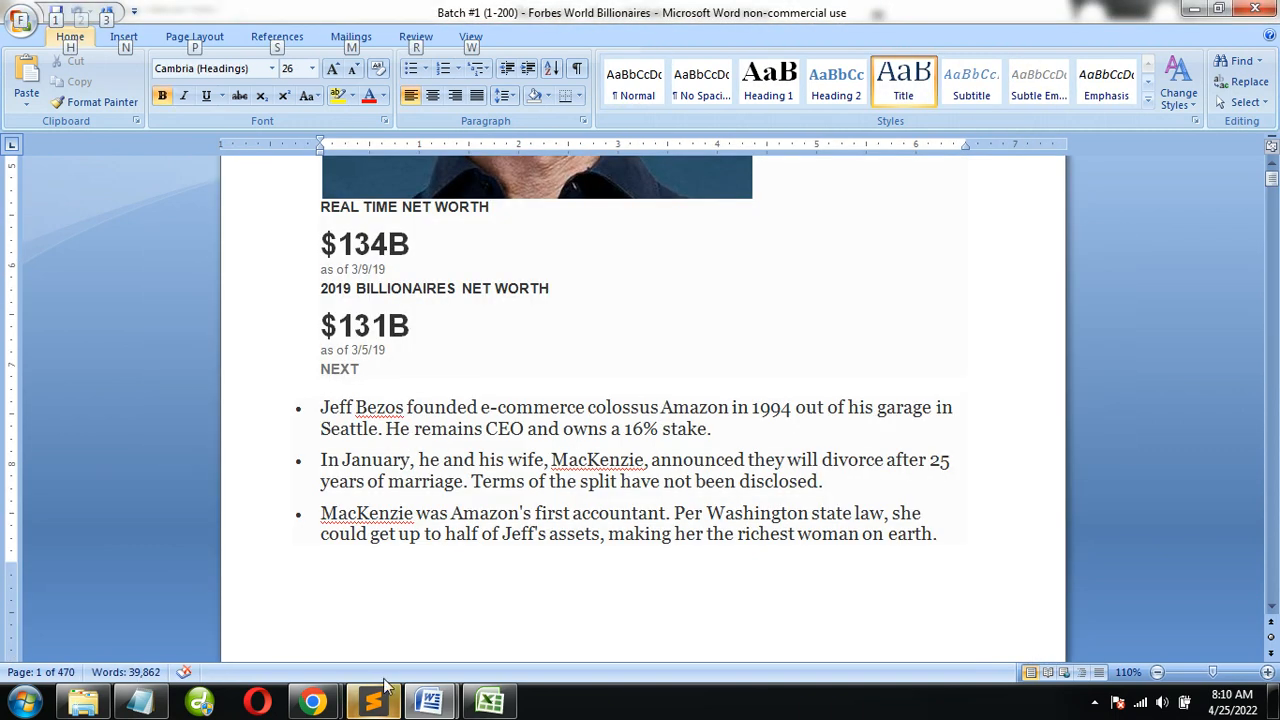
Copy the five biography bullets from Elon Musk's Forbes profile and paste them below the header text in Document1
click(300, 615)
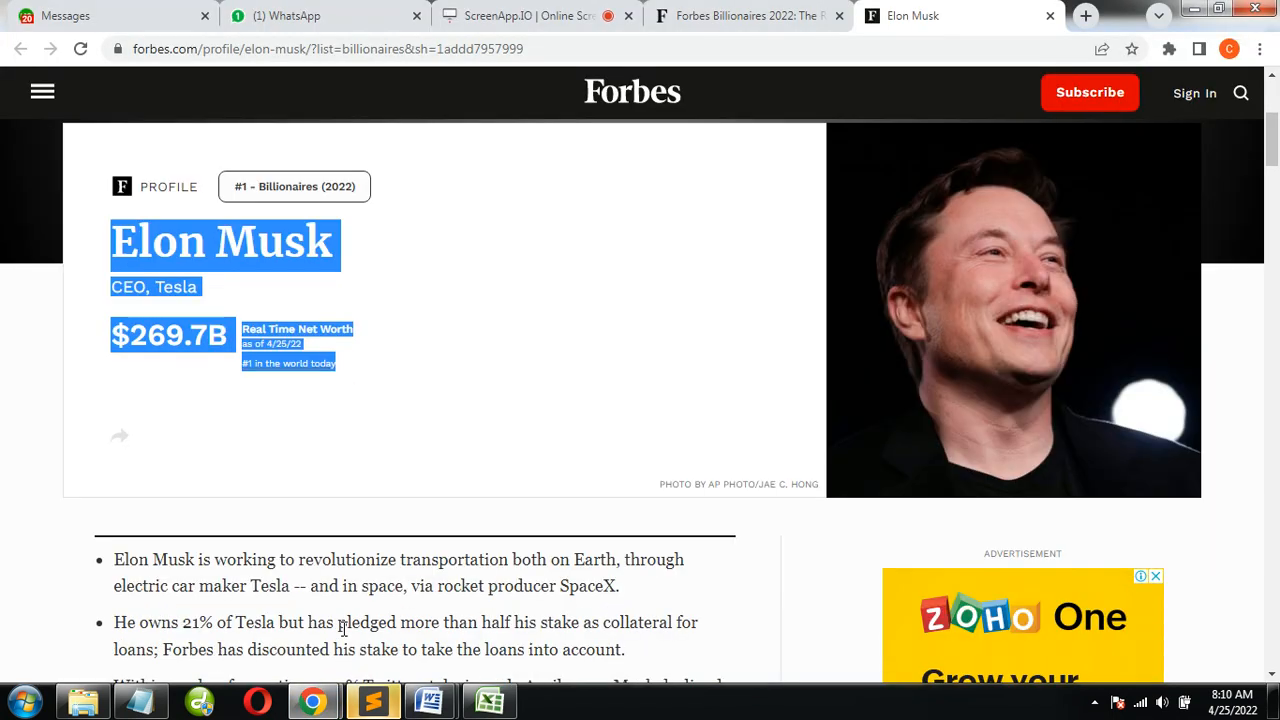
scroll(343, 627, down, 3)
scroll(357, 563, down, 3)
scroll(357, 563, up, 3)
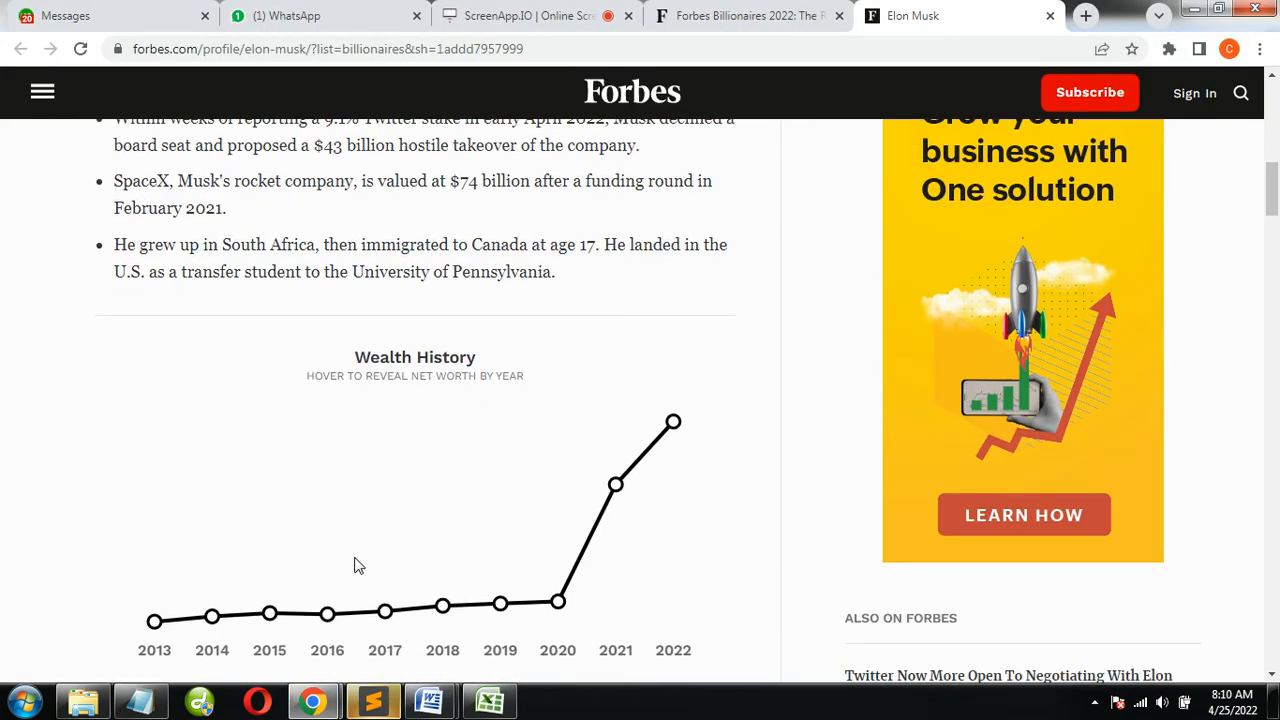
drag(567, 543, 57, 257)
key(alt+Tab)
key(alt+Tab)
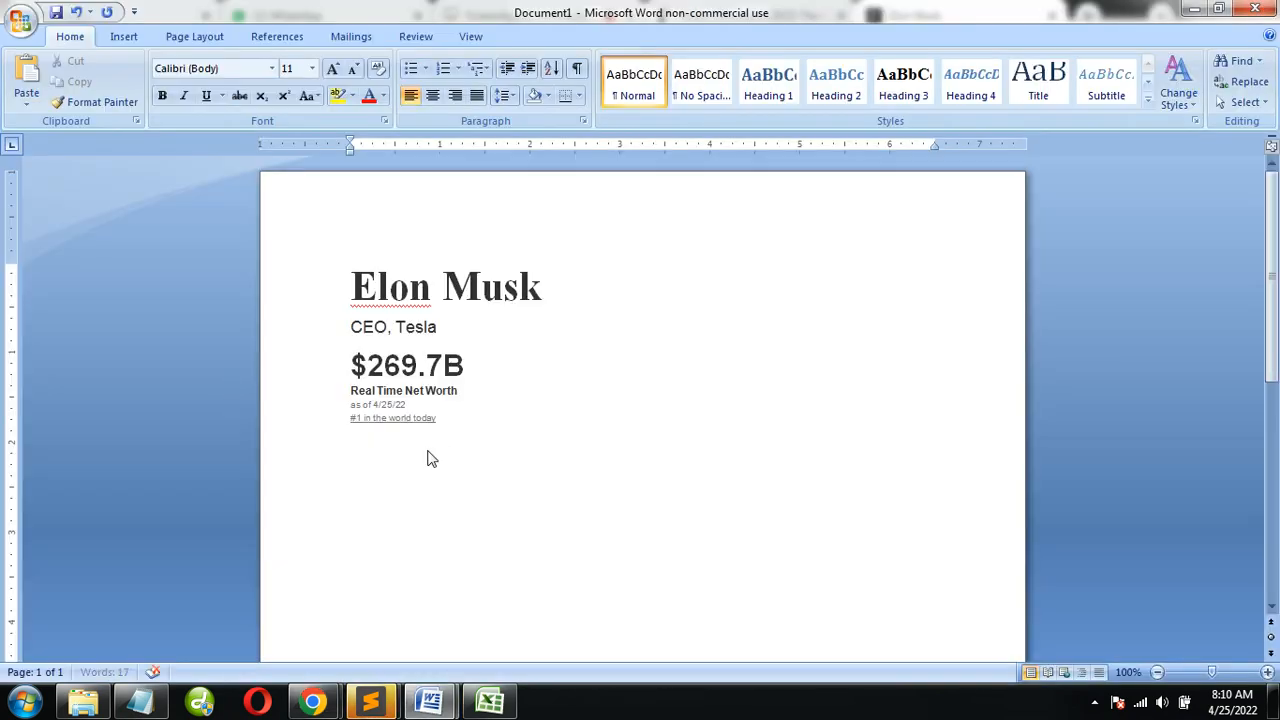
text(Elon Musk is working to revolutionize transportation both on Earth, through electric car maker Tesla — and in space, via rocket producer SpaceX. He owns 21% of Tesla but has pledged more than half his stake as collateral for loans; Forbes has discounted his stake to take the loans into account. Within weeks of reporting a 9.1% Twitter stake in early April 2022, Musk declined a board seat and proposed a $43 billion hostile takeover of the company. SpaceX, Musk's rocket company, is valued at $74 billion after a funding round in February 2021. He grew up in South Africa, then immigrated to Canada at age 17. He landed in the U.S. as a transfer student to the University of Pennsylvania.)
Copy the profile's Forbes Lists section with both rankings and paste it below the biography bullets in Document1
key(alt+Tab)
scroll(499, 524, down, 7)
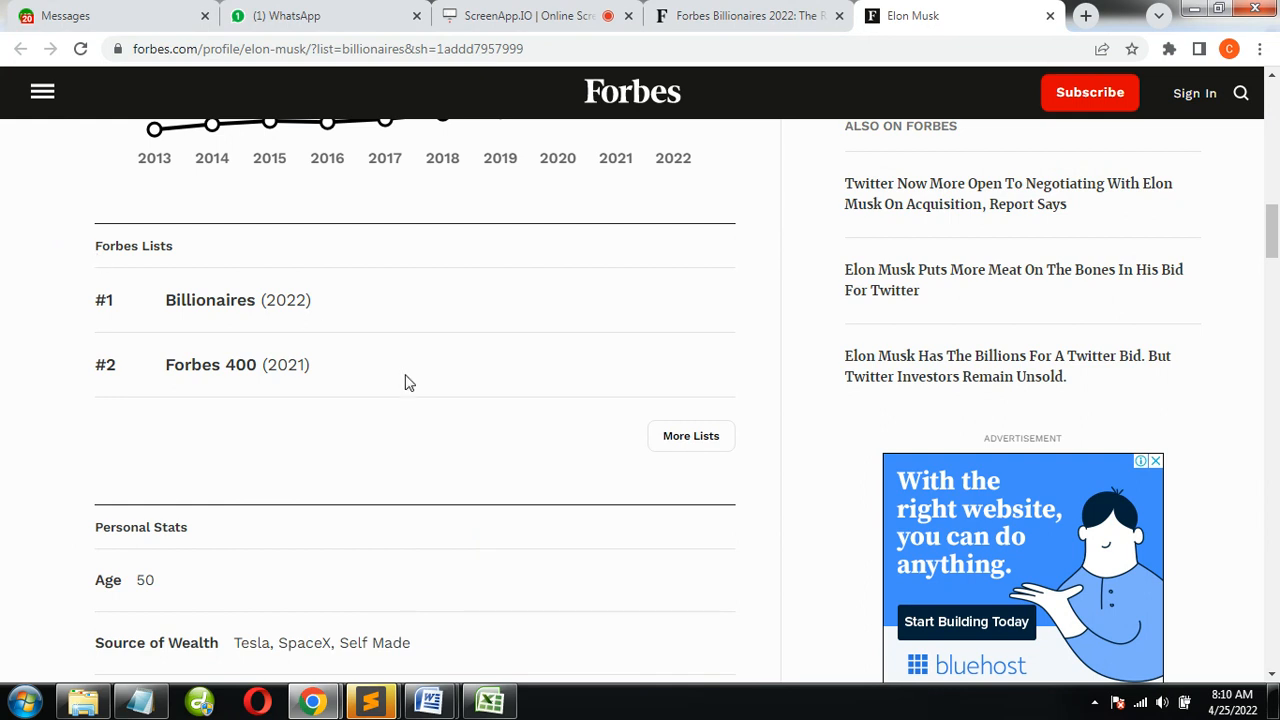
drag(377, 388, 88, 263)
key(ctrl+c)
key(alt+Tab)
scroll(460, 545, down, 2)
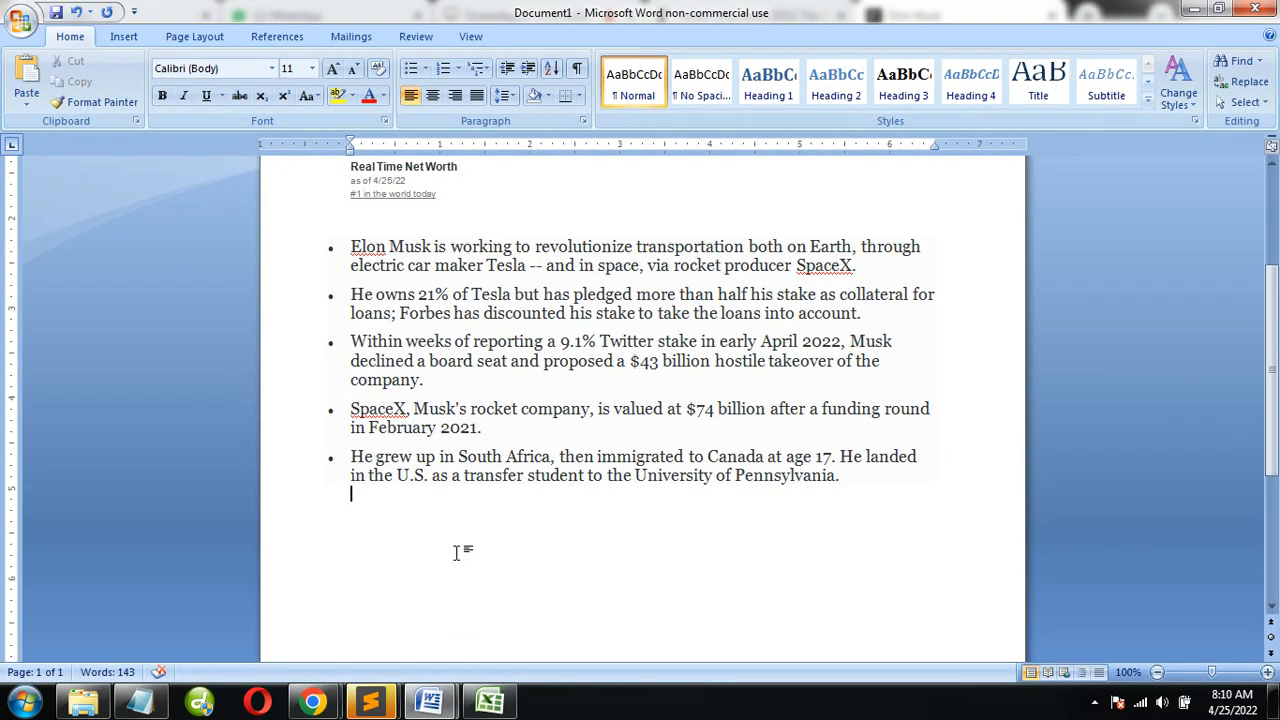
key(ctrl+v)
Copy the profile's Personal Stats section from its heading through Education and paste it below the Forbes Lists in Document1
key(alt+Tab)
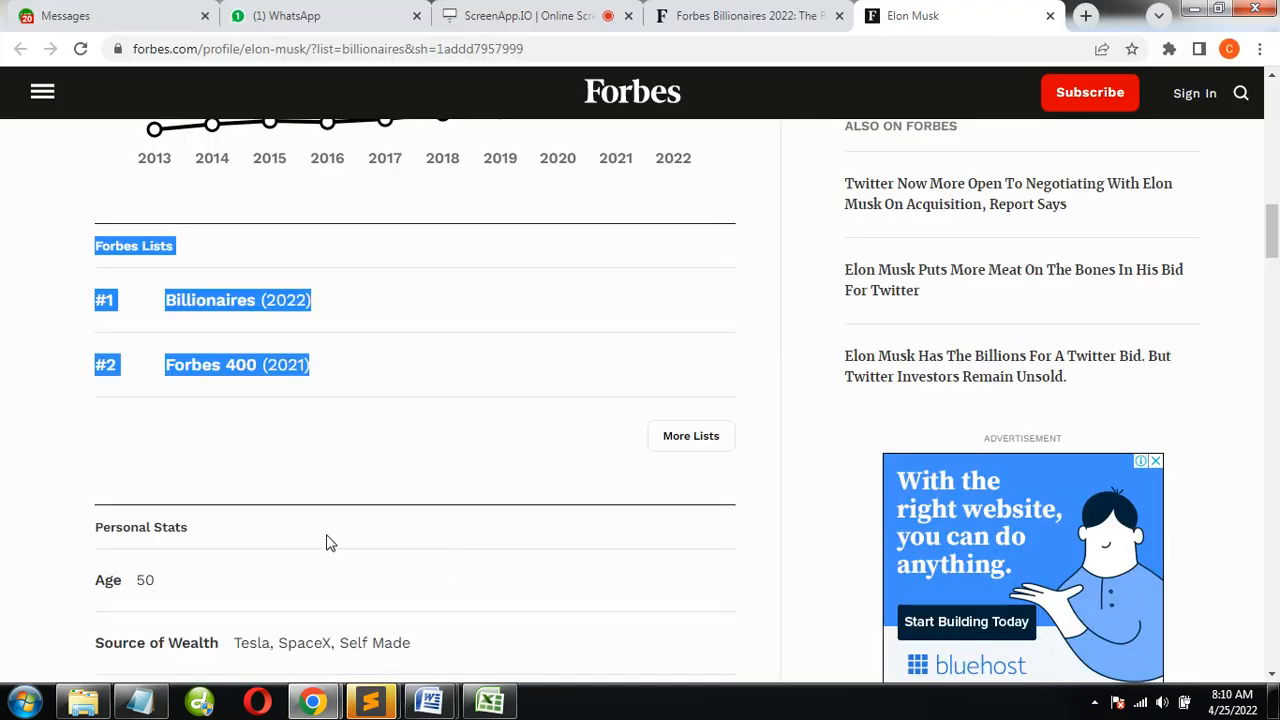
click(580, 14)
click(897, 16)
scroll(165, 407, down, 3)
drag(97, 249, 587, 438)
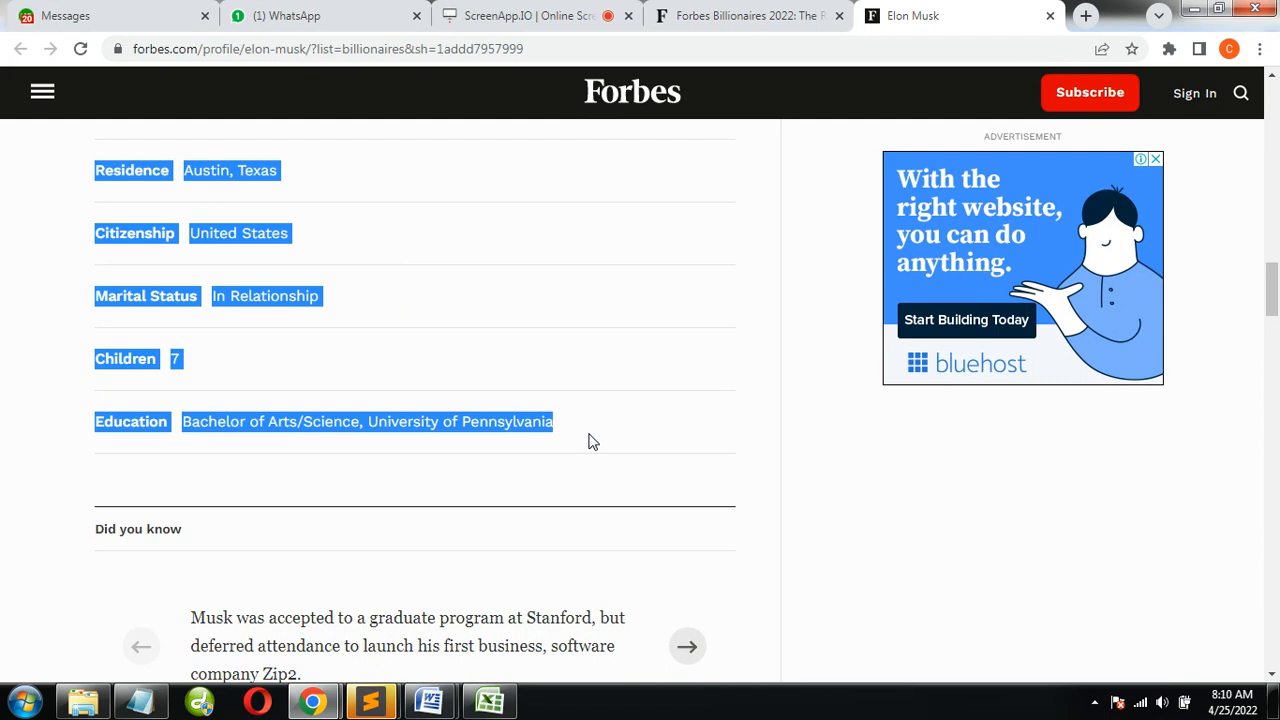
key(alt+Tab)
text(Personal Stats Age50 Source of WealthTesla, SpaceX, Self Made Self-Made Score8 Philanthropy Score1 ResidenceAustin, Texas CitizenshipUnited States Marital StatusIn Relationship Children7 EducationBachelor of Arts/Science, University of Pennsylvania)
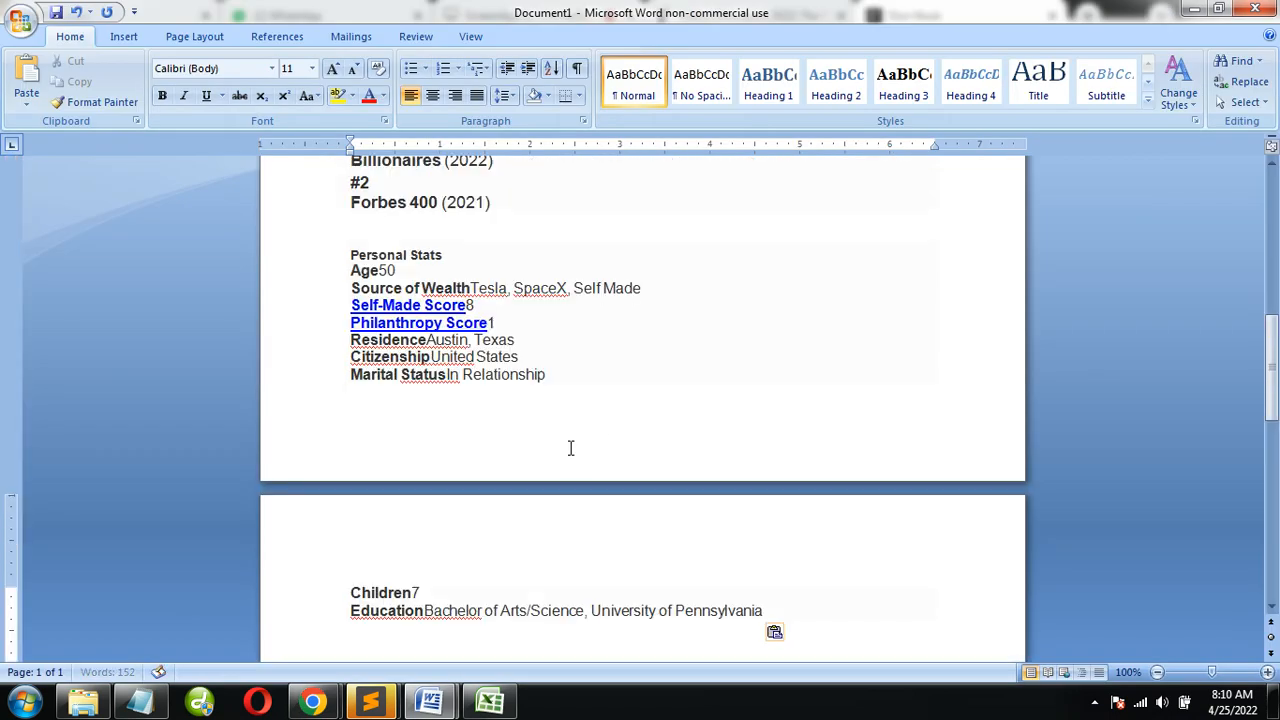
Copy the "Did you know" heading from the Forbes profile and paste it below the Education line in Document1
key(alt+Tab)
scroll(500, 480, down, 3)
scroll(460, 490, up, 1)
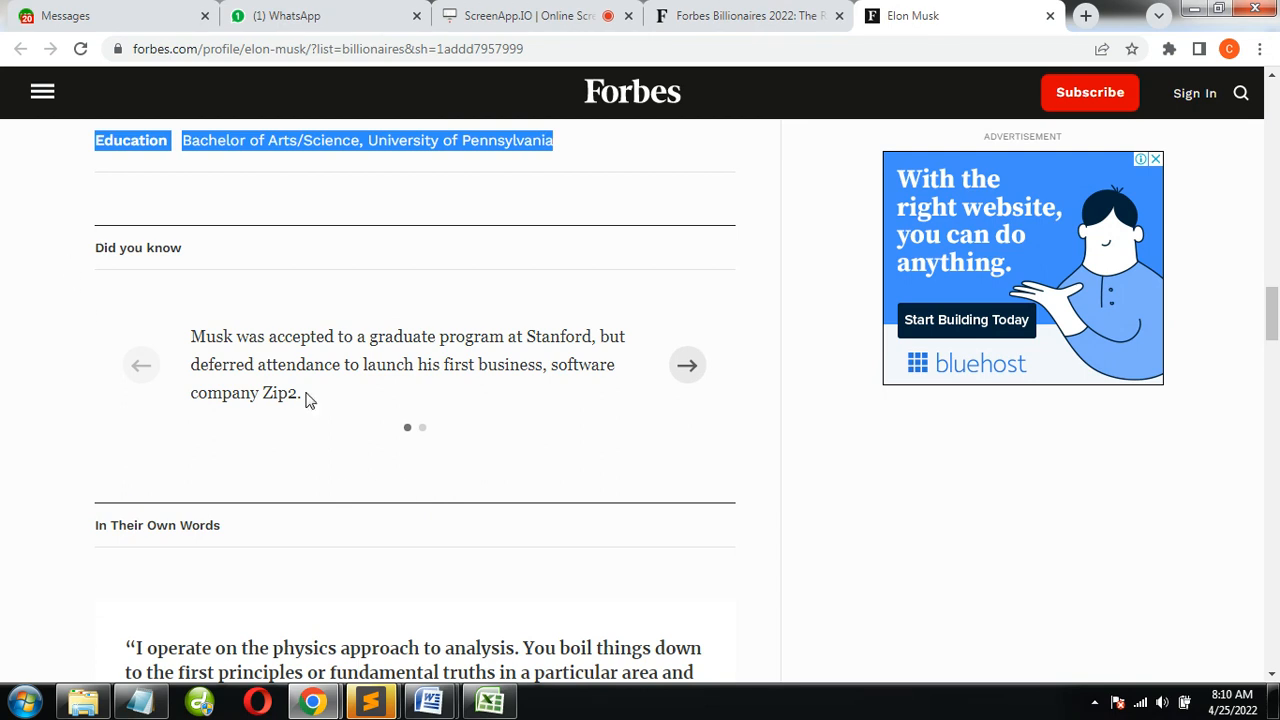
drag(94, 250, 257, 263)
key(ctrl+c)
key(alt+Tab)
scroll(424, 580, down, 2)
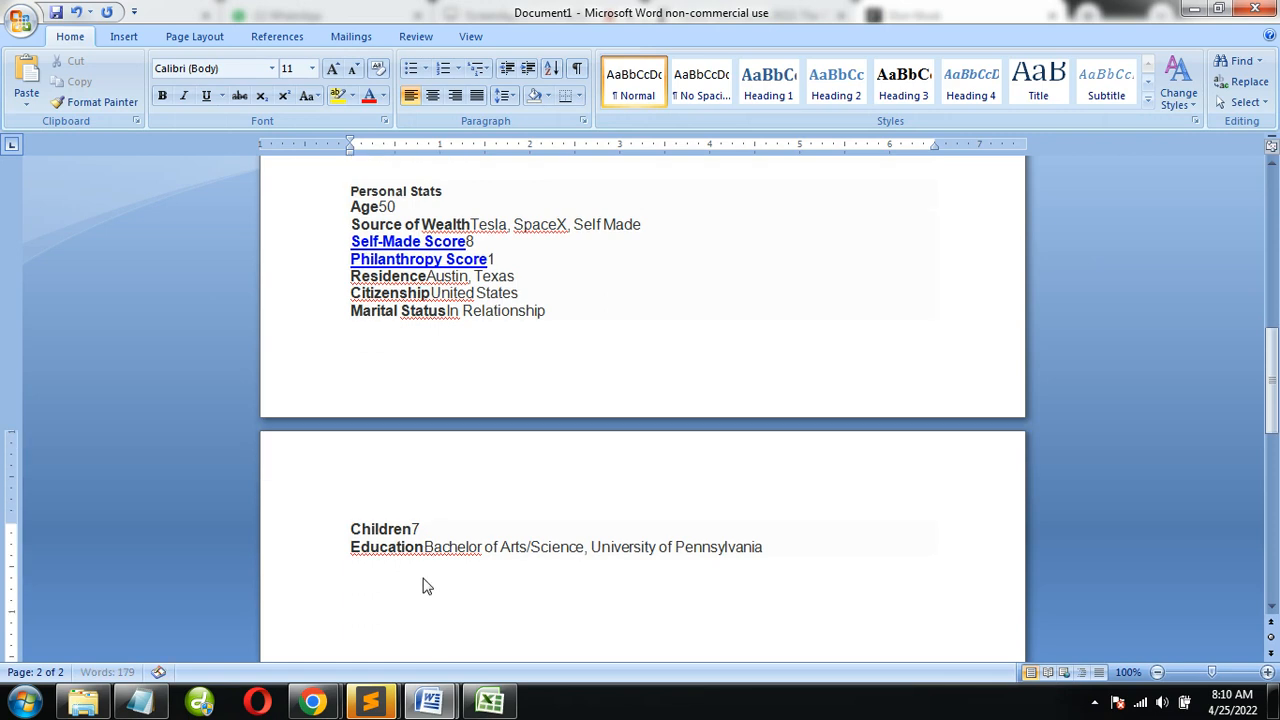
key(ctrl+v)
Copy the first fact, about the Stanford graduate program and Zip2, and paste it under the "Did you know" heading in Document1
key(alt+Tab)
drag(305, 398, 177, 343)
key(ctrl+c)
key(alt+Tab)
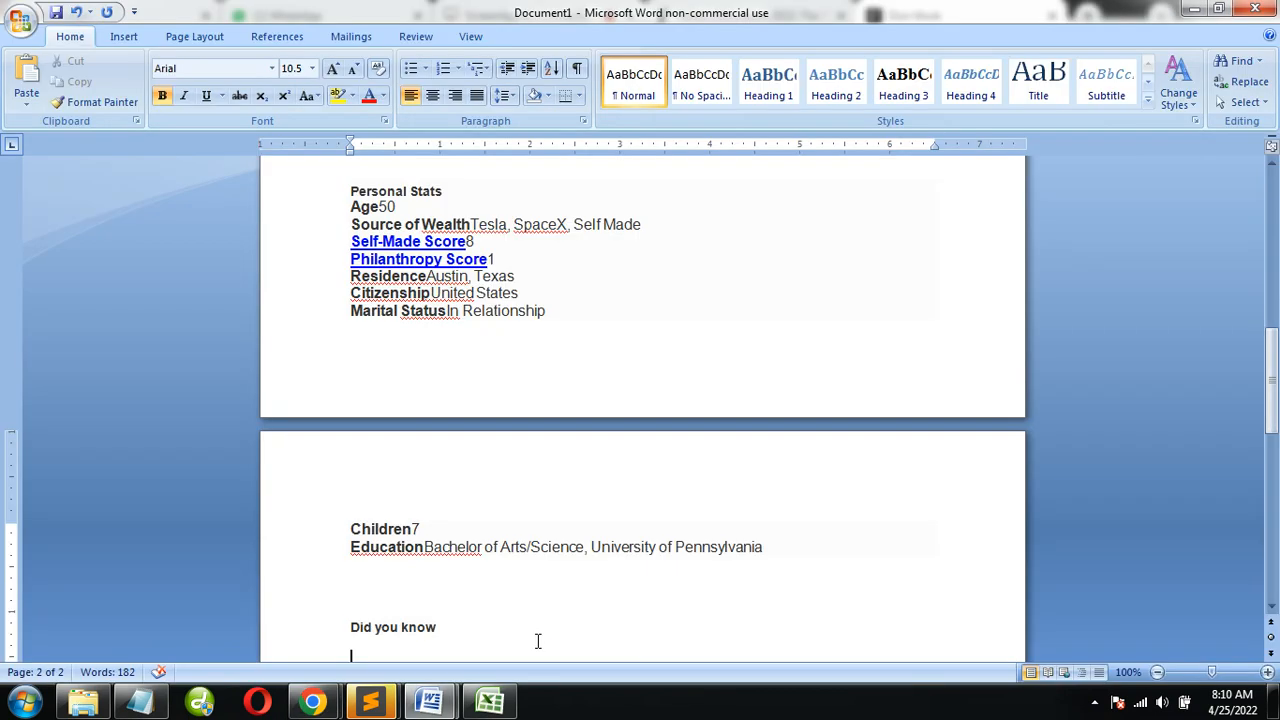
scroll(538, 640, down, 1)
key(ctrl+v)
Advance the "Did you know" carousel to the Blastar fact, copy it, and paste it below the first fact in Document1
key(alt+Tab)
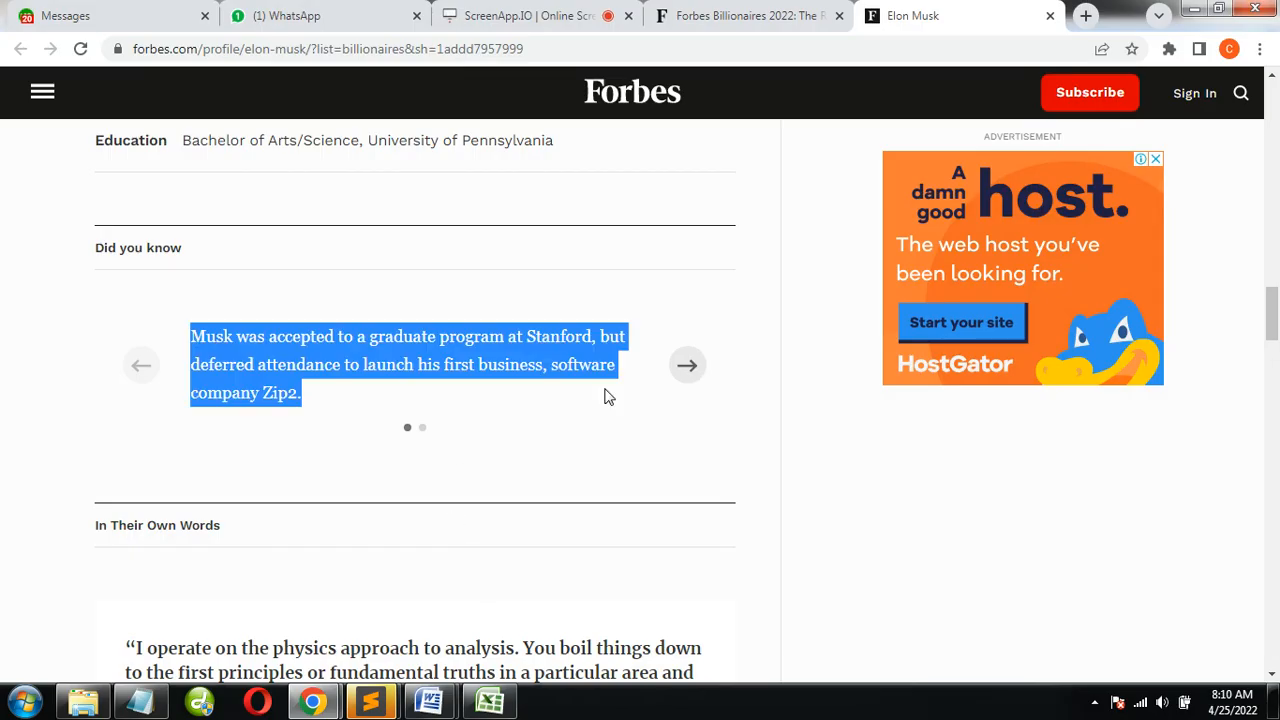
drag(612, 412, 366, 432)
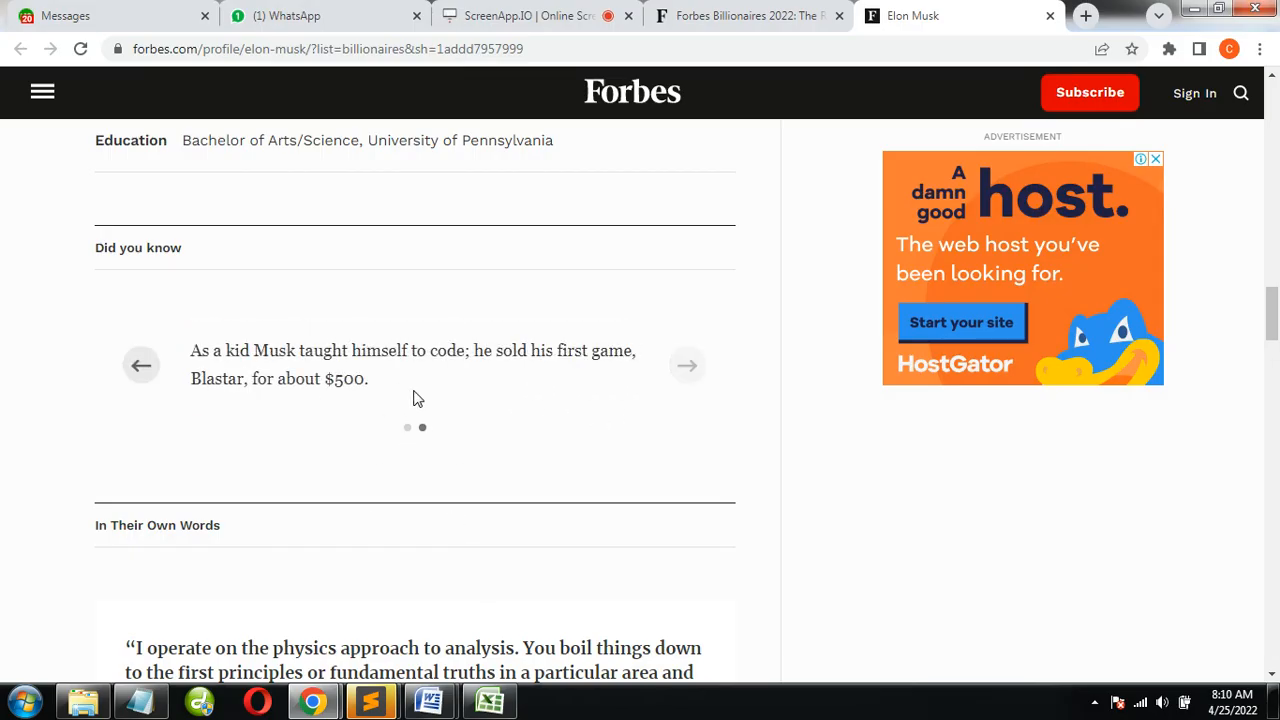
drag(357, 389, 193, 348)
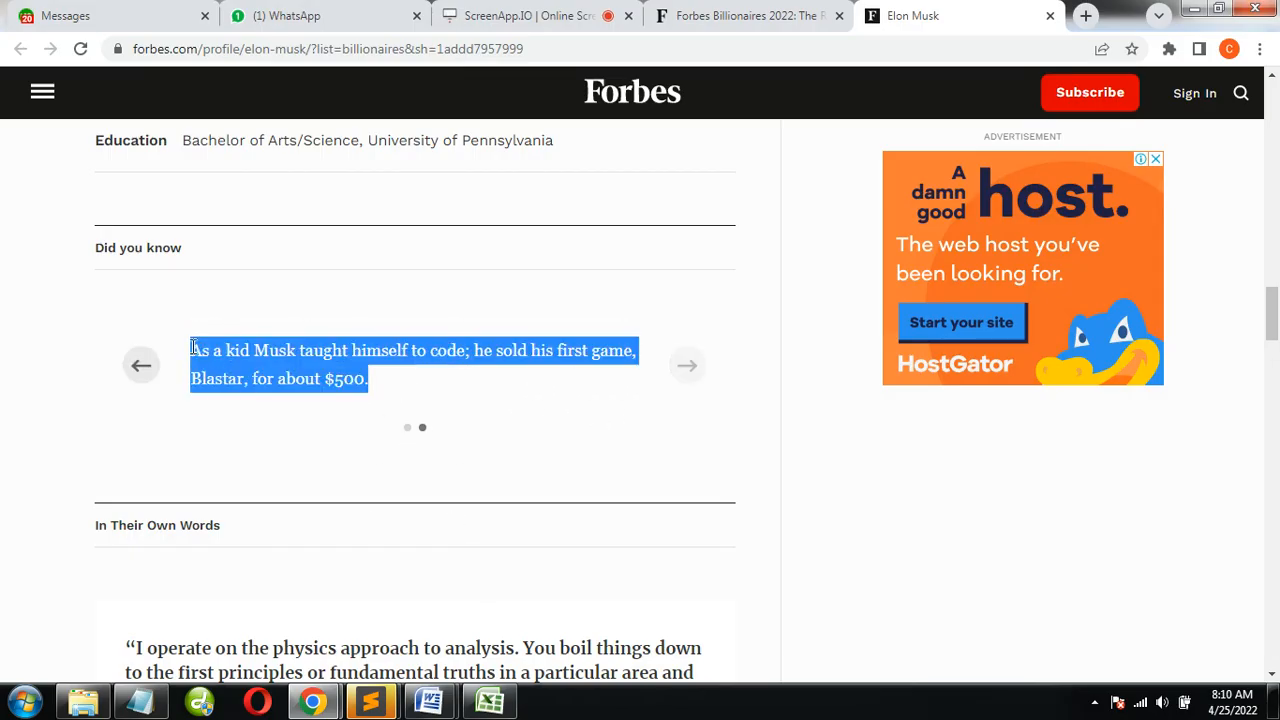
key(alt+Tab)
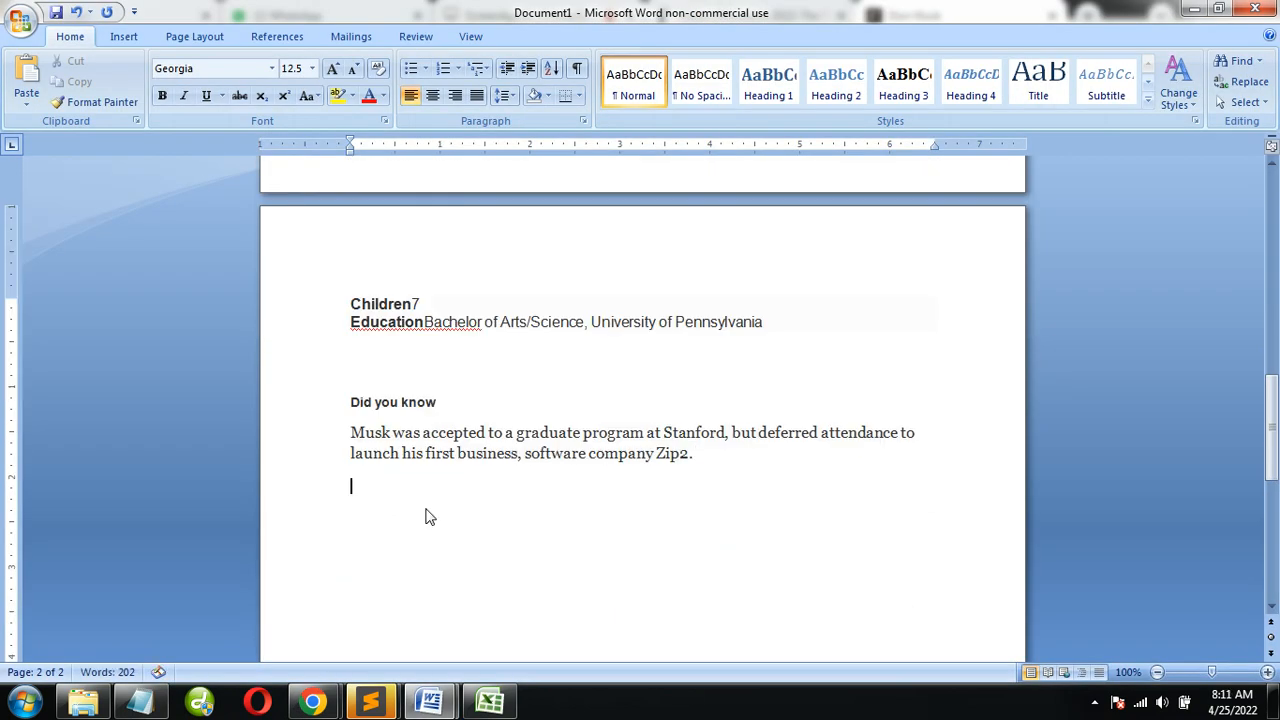
key(ctrl+v)
Format the two "Did you know" facts as a square-bulleted list and move its indent out to the page margin
drag(397, 513, 314, 434)
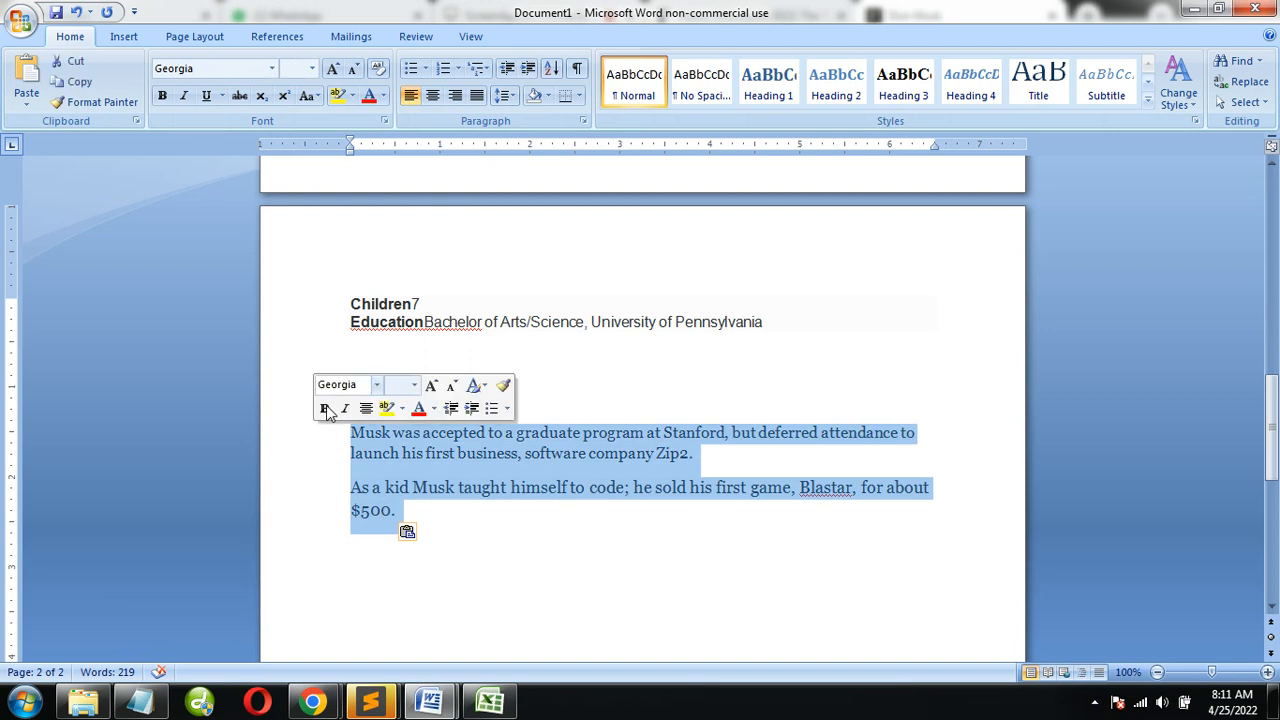
click(425, 68)
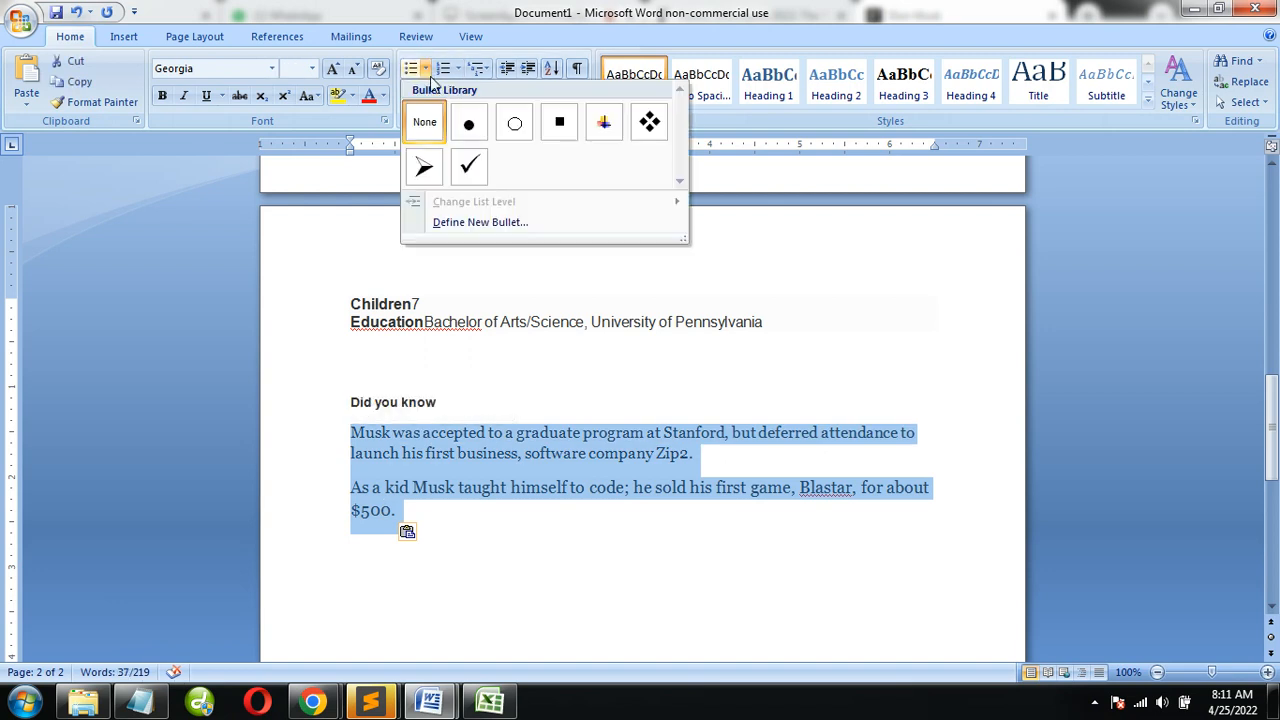
click(558, 125)
drag(378, 156, 355, 148)
click(489, 514)
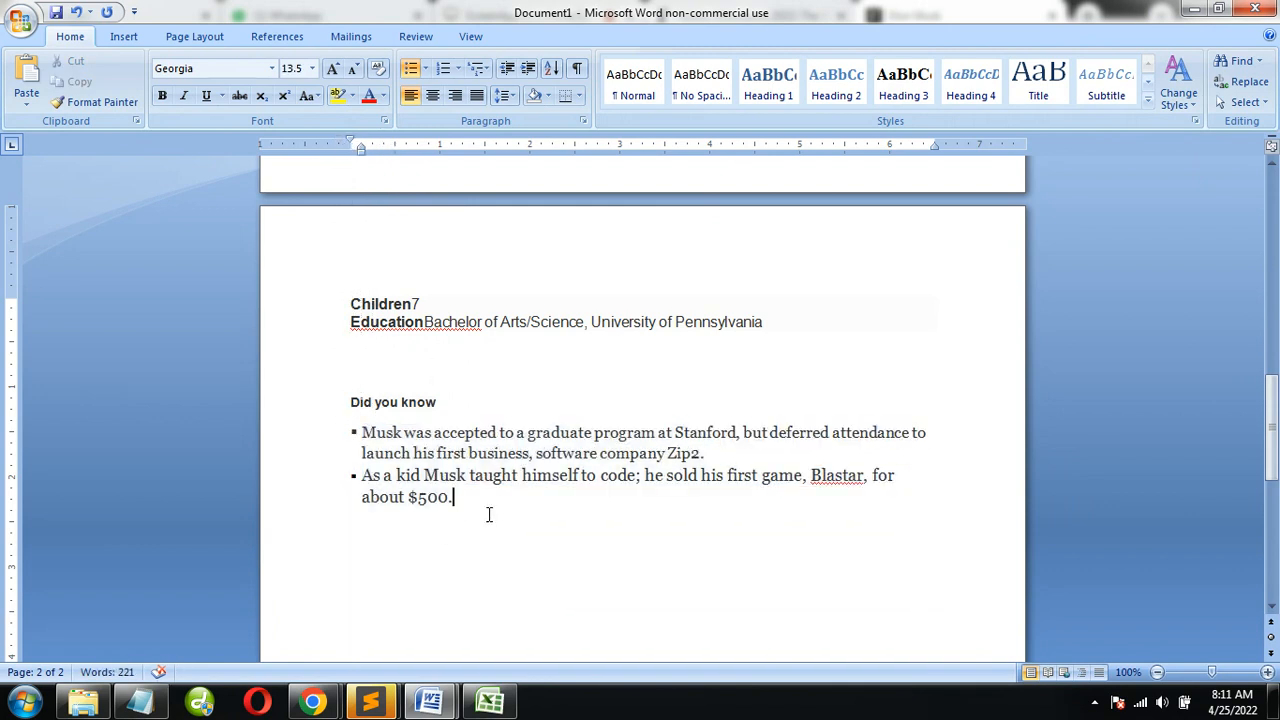
Copy the profile's "In Their Own Words" heading, quote and attribution and paste them on a new line below the facts
key(alt+Tab)
scroll(460, 520, down, 3)
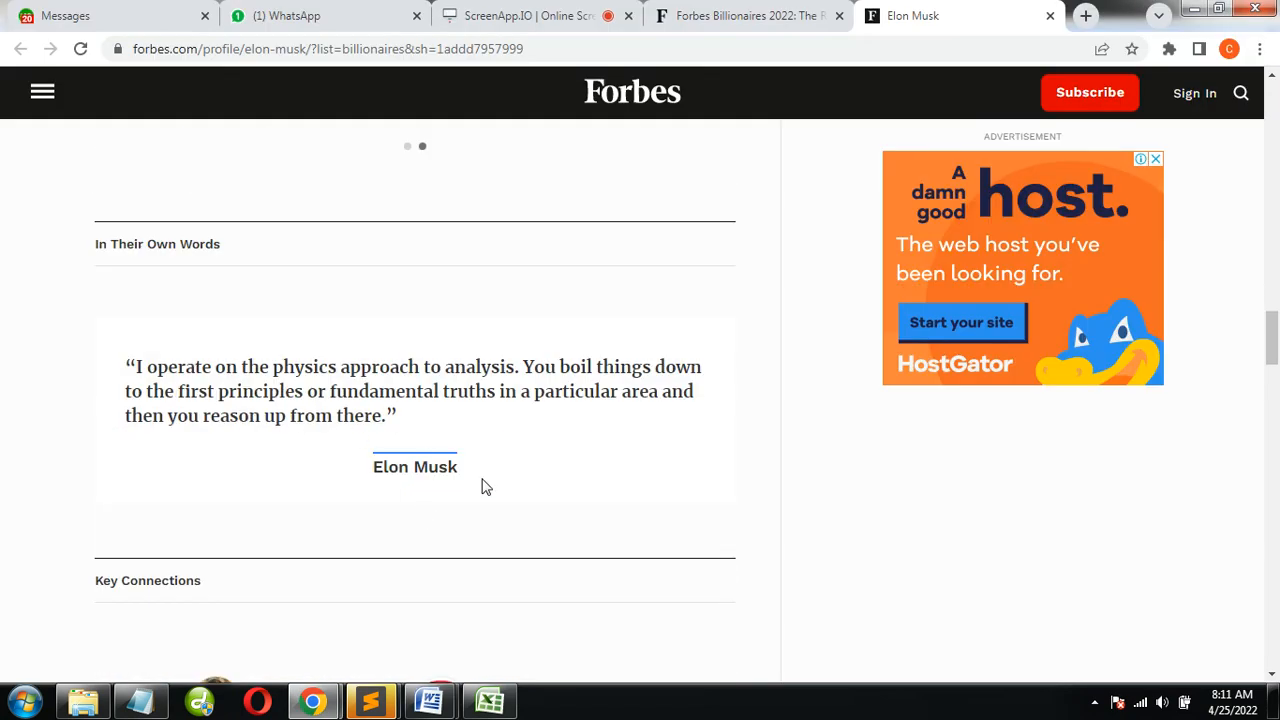
drag(473, 478, 60, 244)
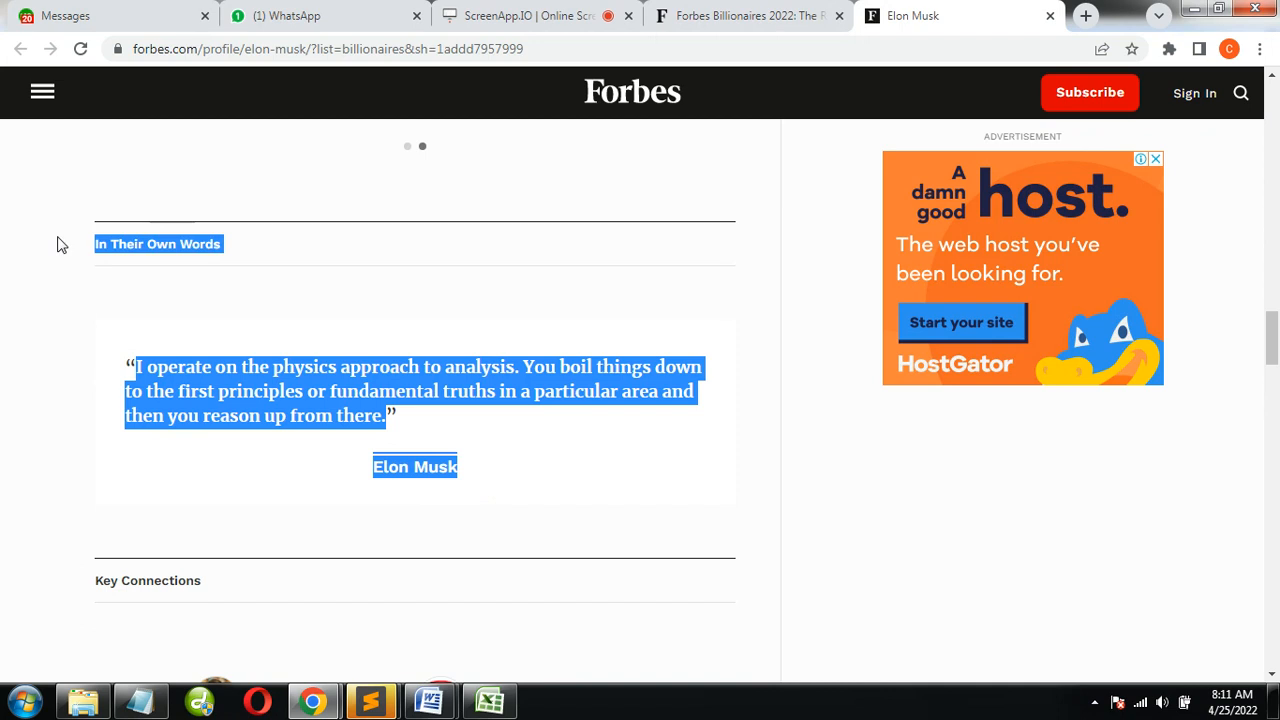
key(alt+Tab)
key(Return)
key(ctrl+v)
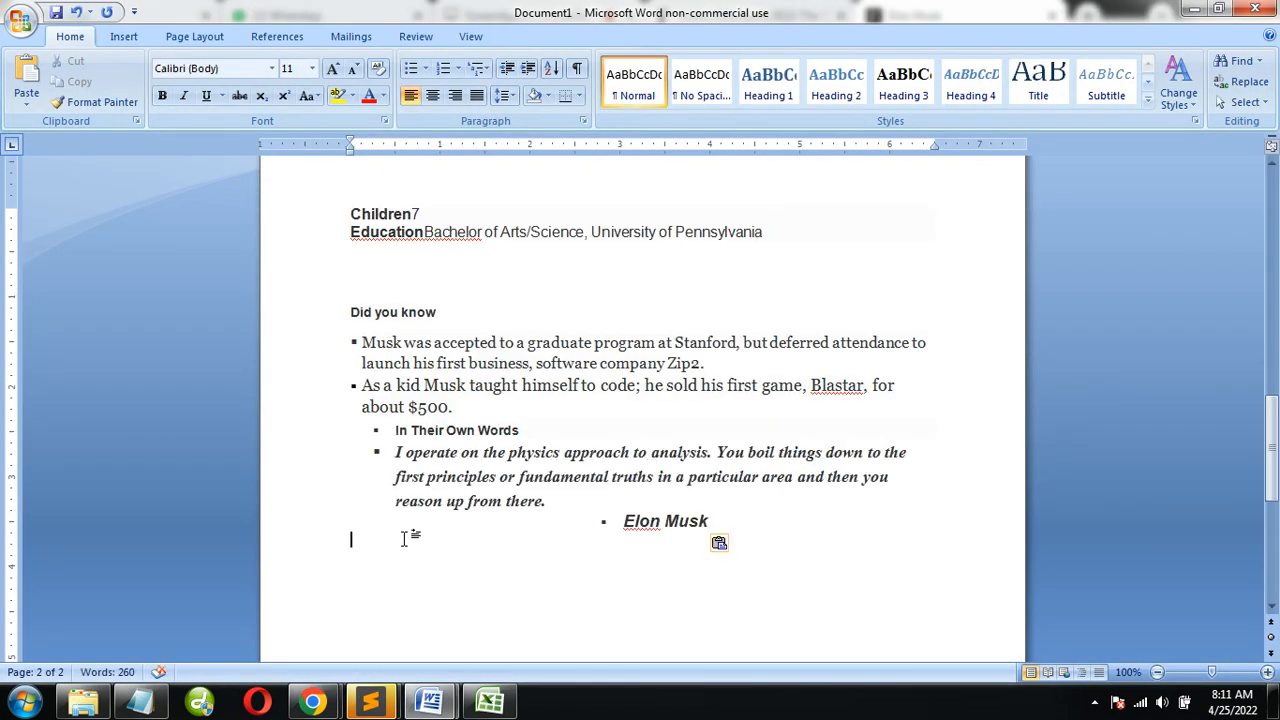
Separate the "In Their Own Words" section from the facts with a blank line and remove its bullets
click(390, 430)
key(BackSpace)
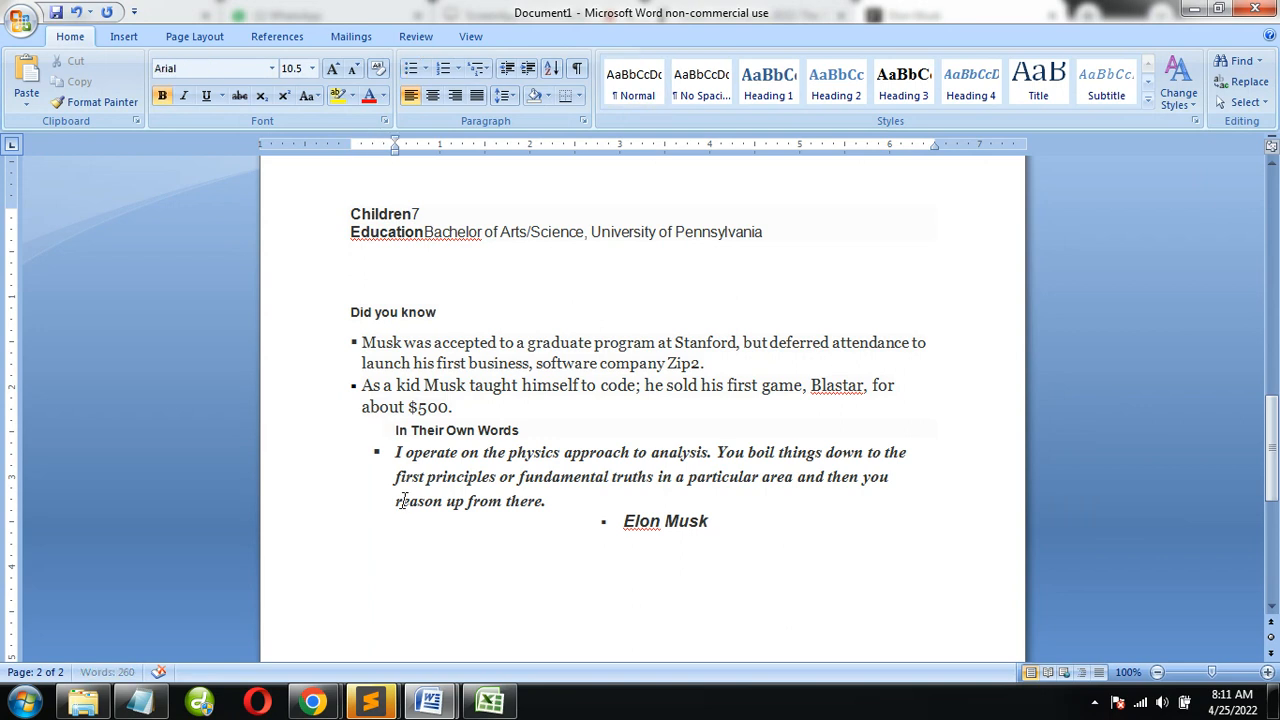
key(BackSpace)
key(Return)
key(Return)
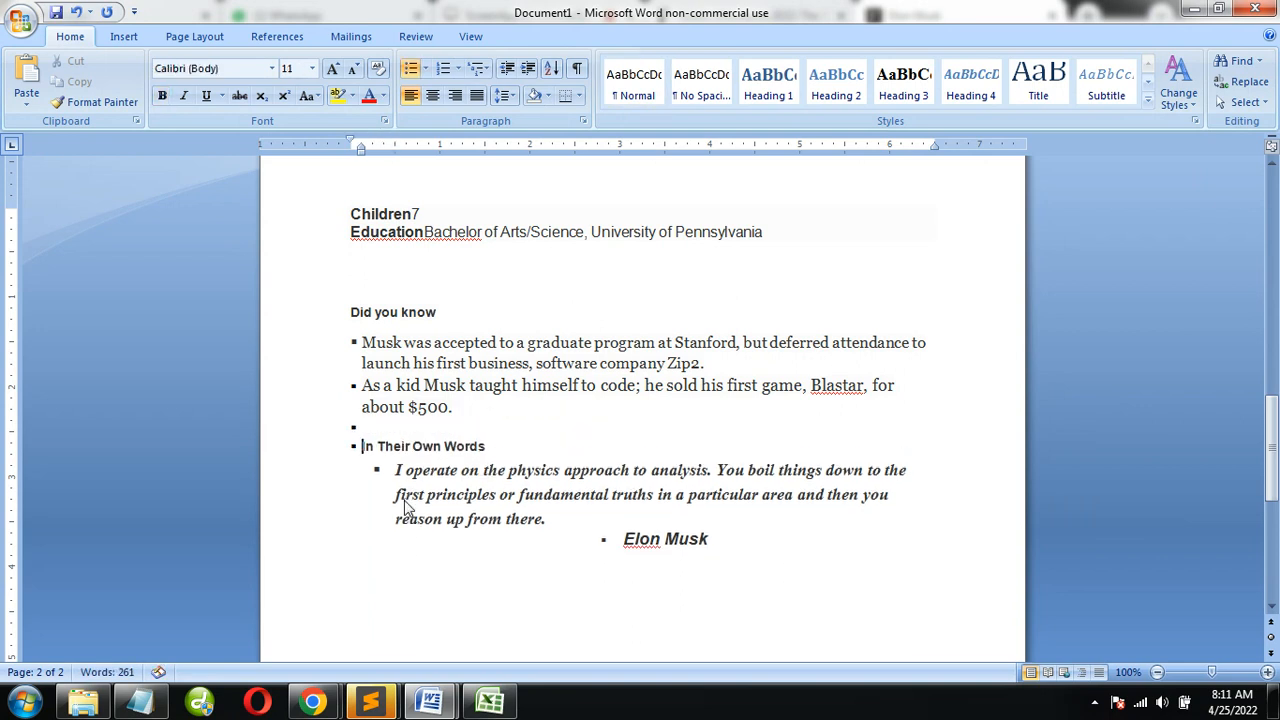
key(BackSpace)
drag(786, 558, 365, 428)
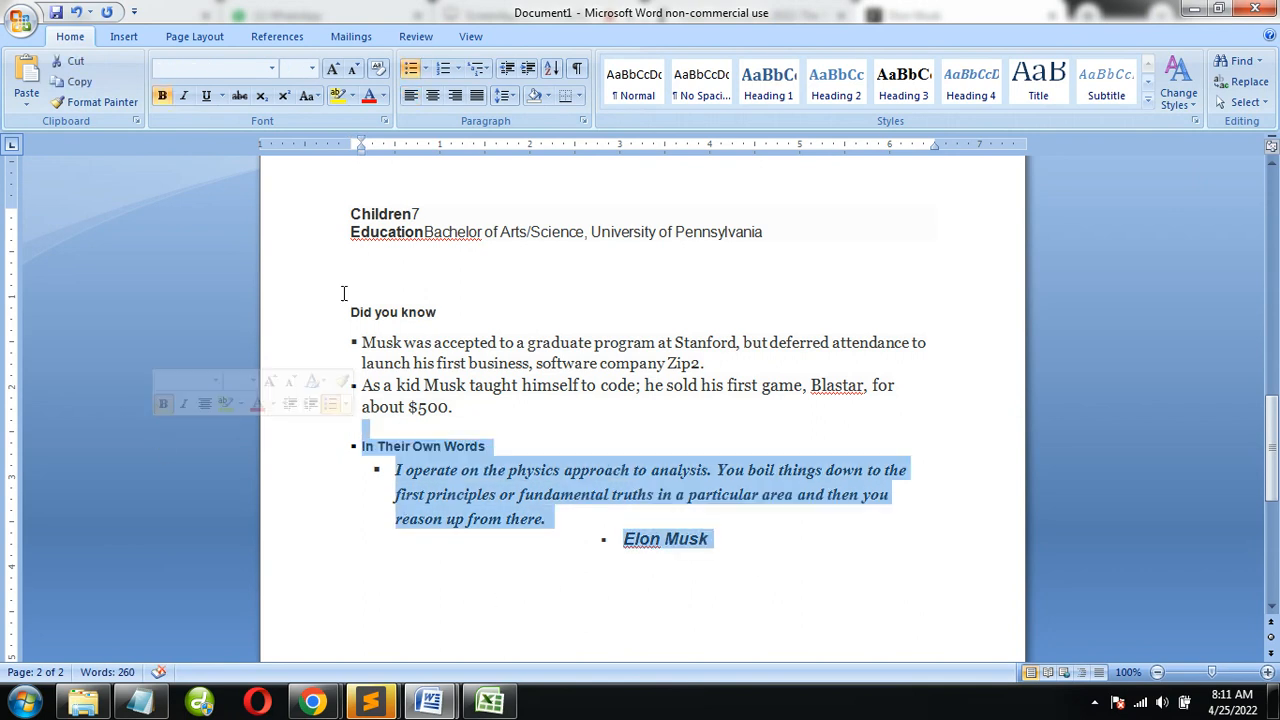
click(410, 68)
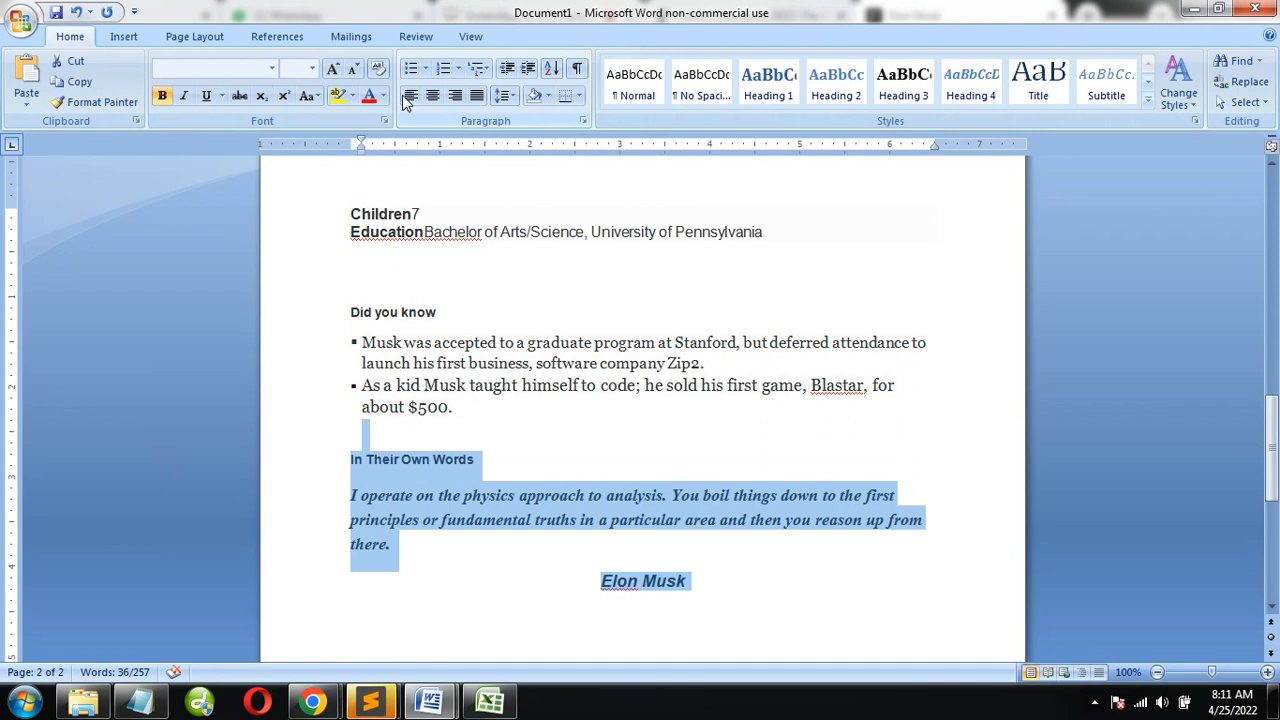
click(416, 520)
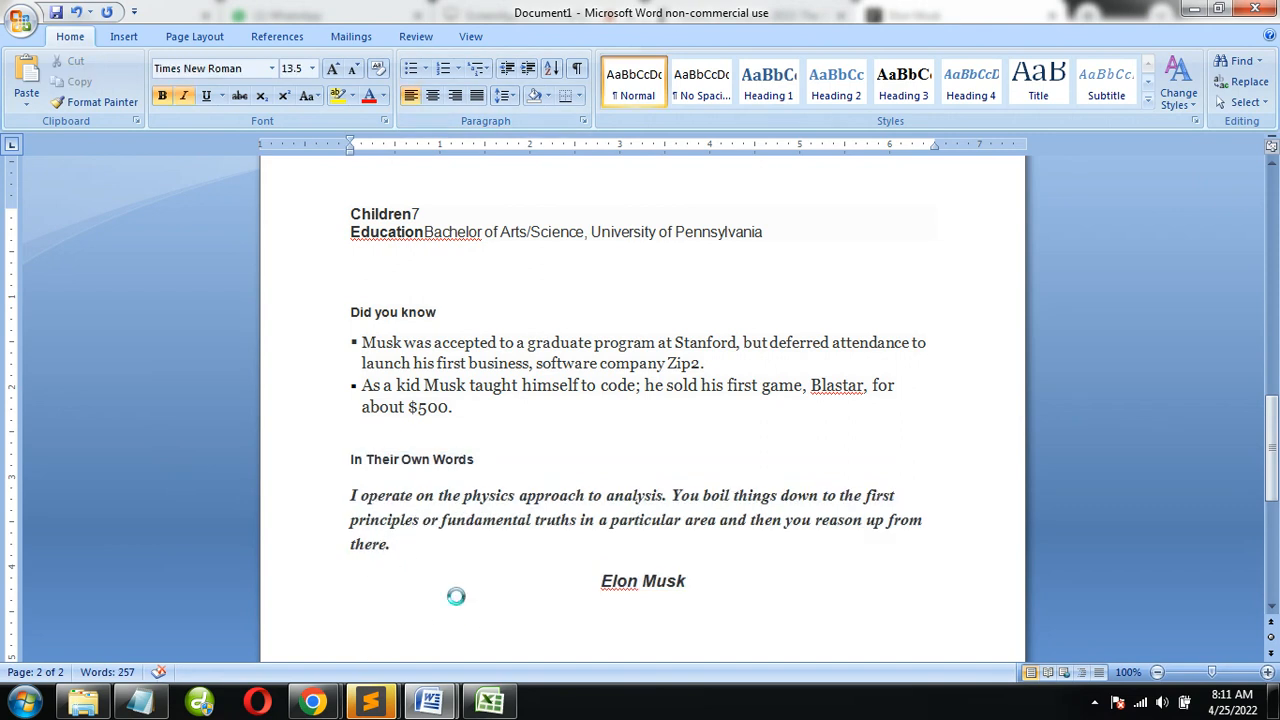
Switch to the Forbes 2019 Billionaires folder in the file explorer and maximize its window
click(571, 443)
click(83, 700)
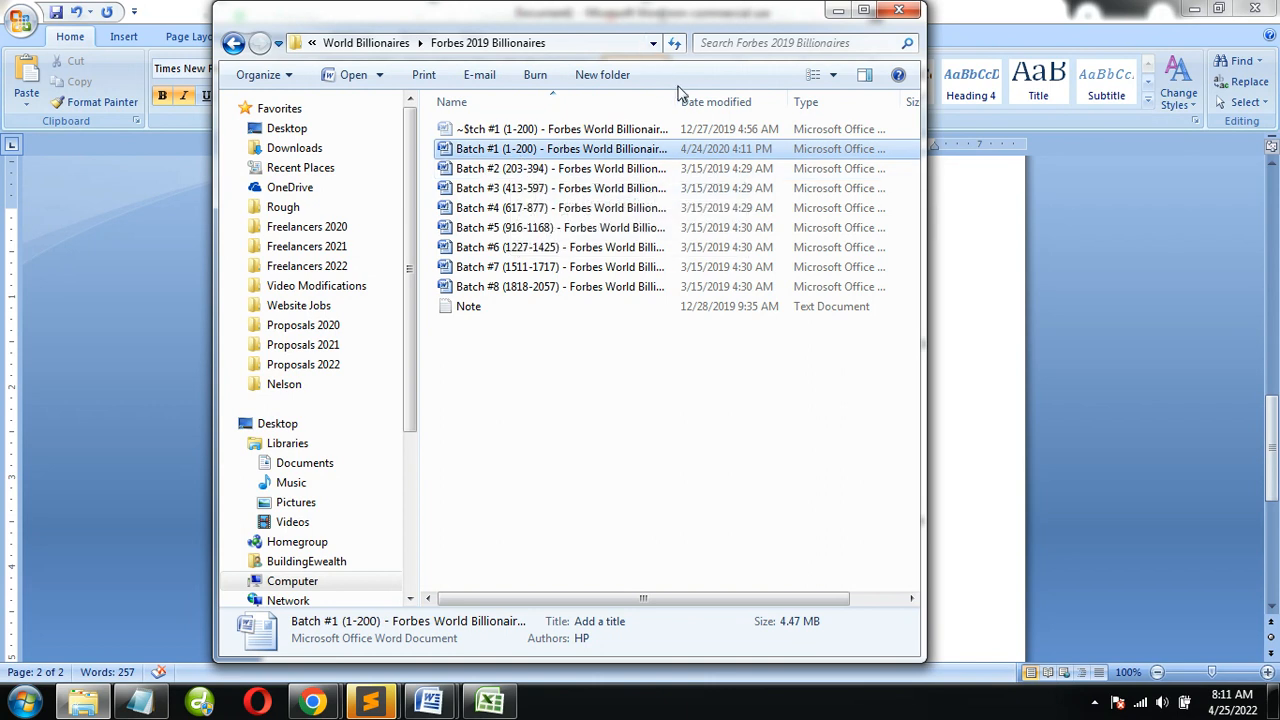
click(863, 10)
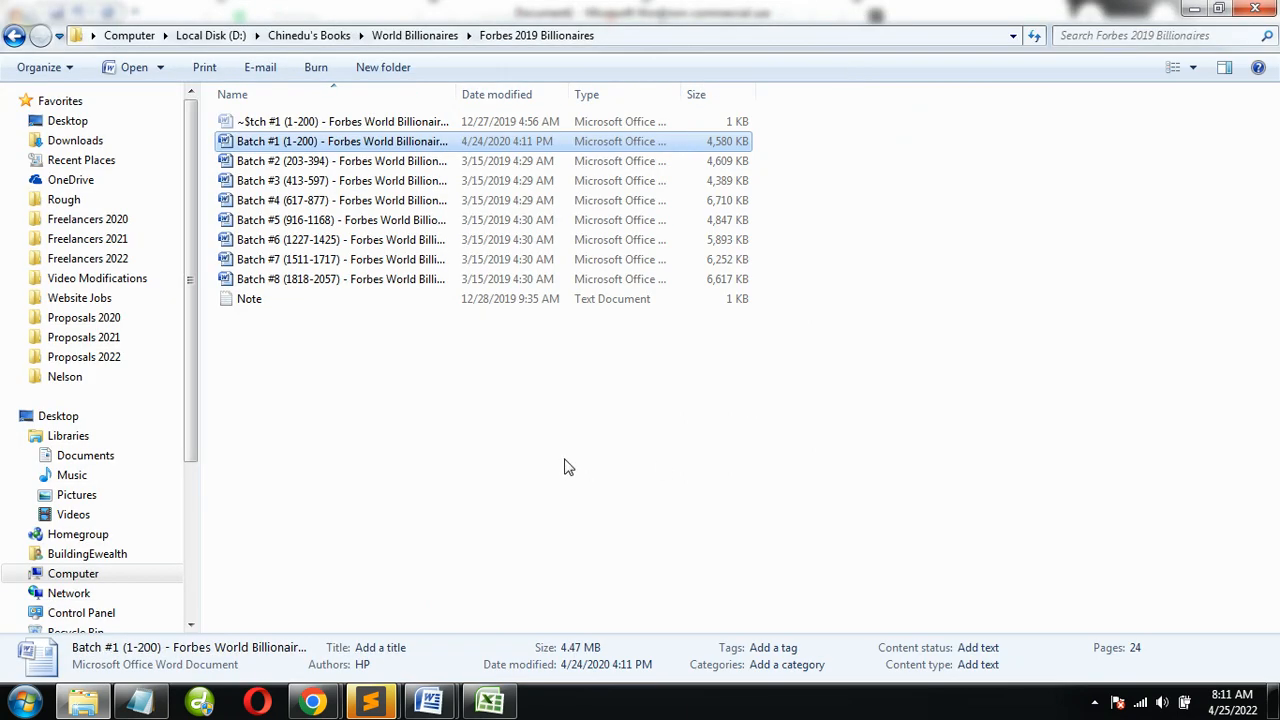
Widen the Name column to show the full file names, capture the Batch #1 to #8 file list and upload the screenshot, copying its link
key(Print)
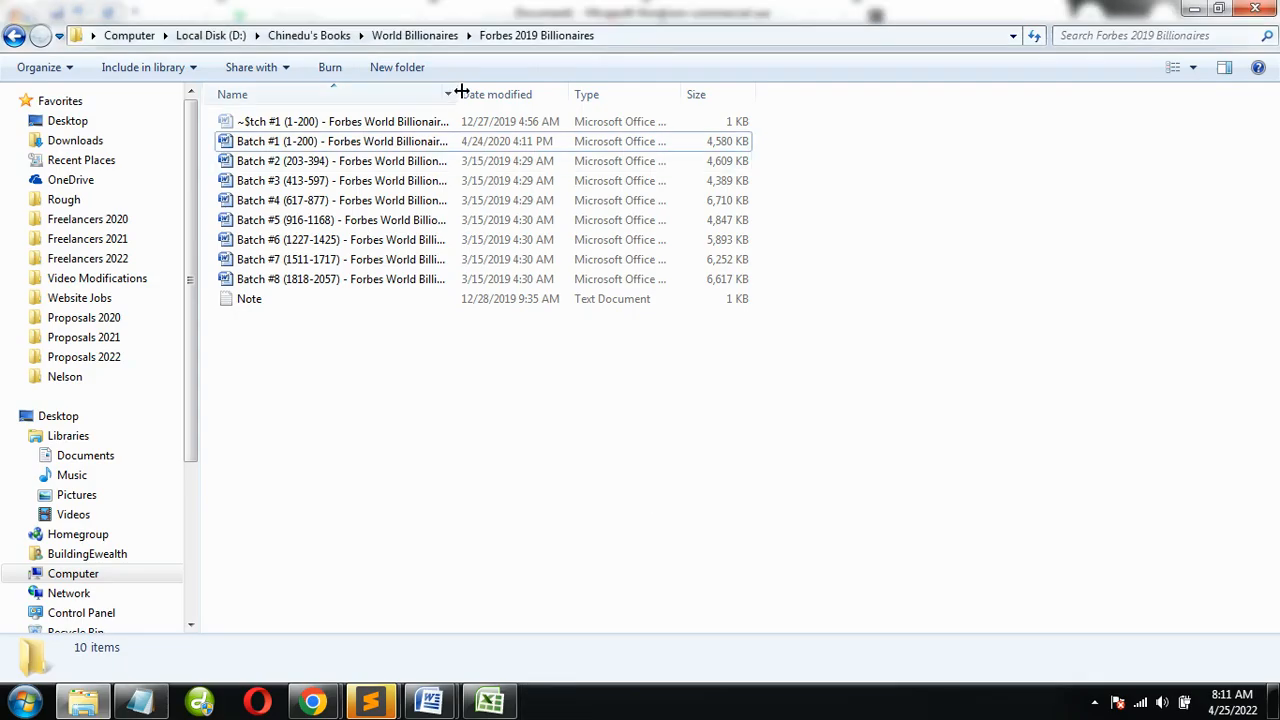
drag(459, 94, 616, 94)
key(Print)
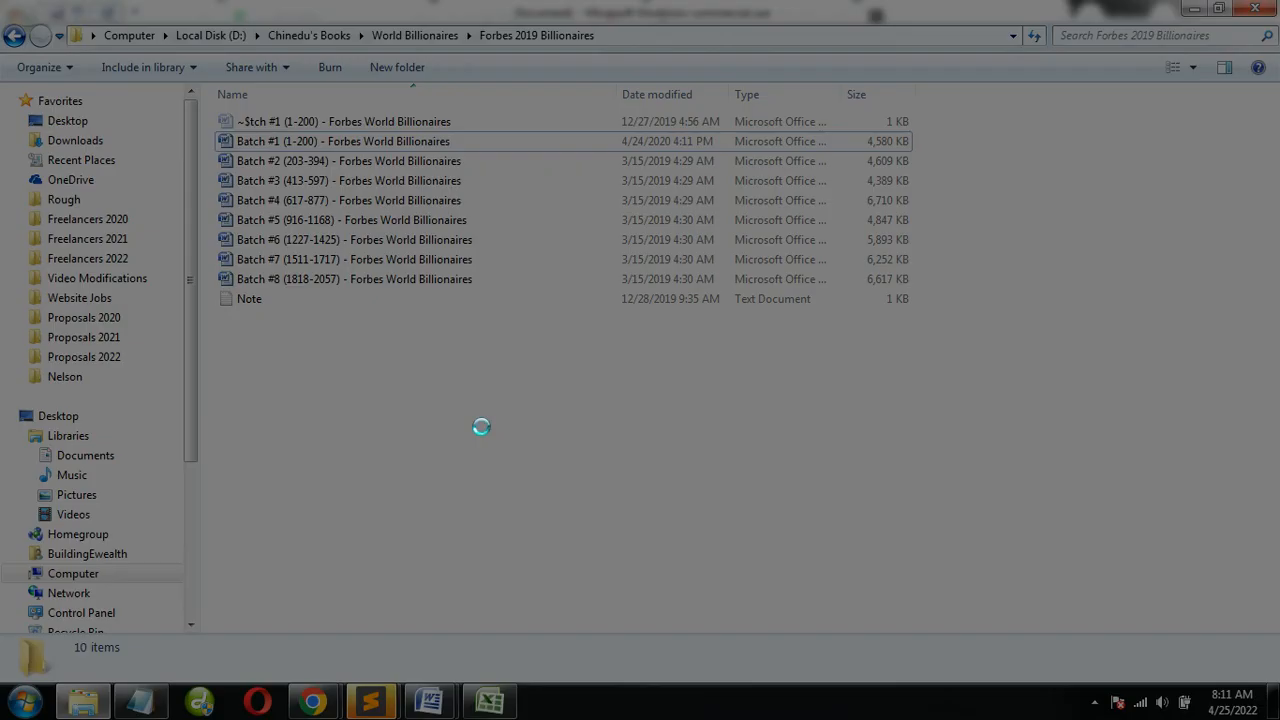
drag(205, 124, 574, 294)
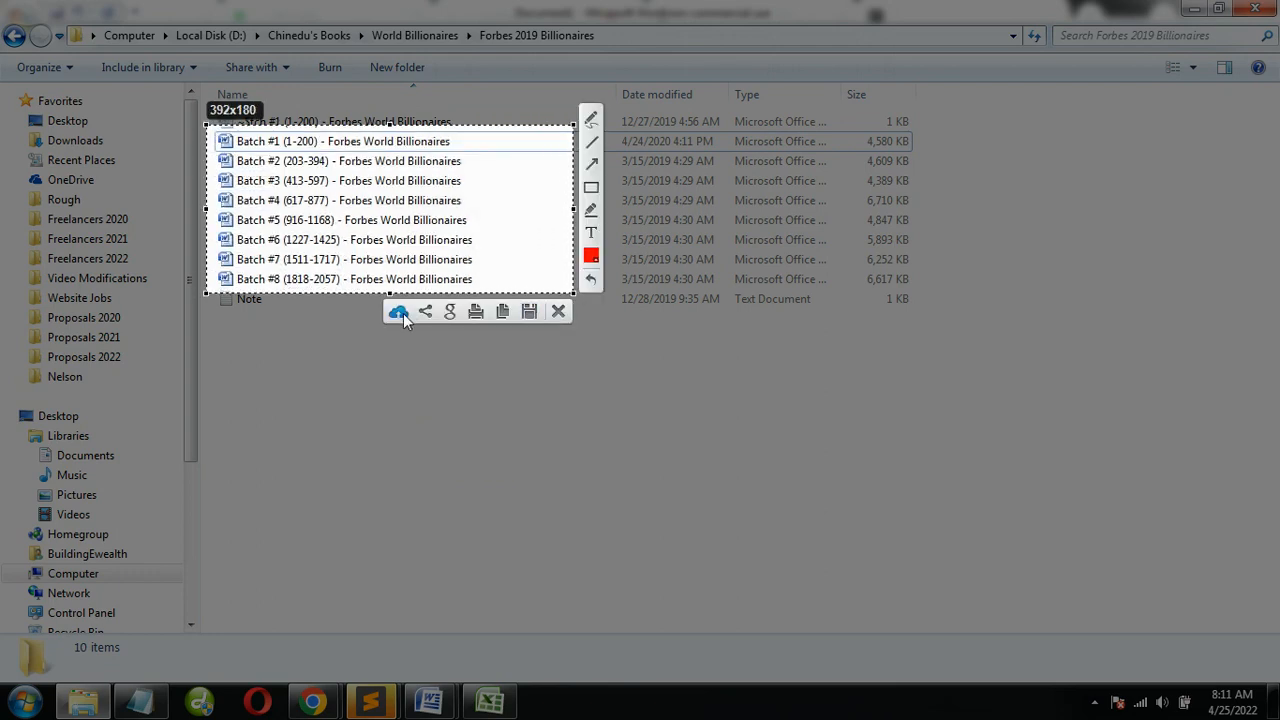
click(401, 313)
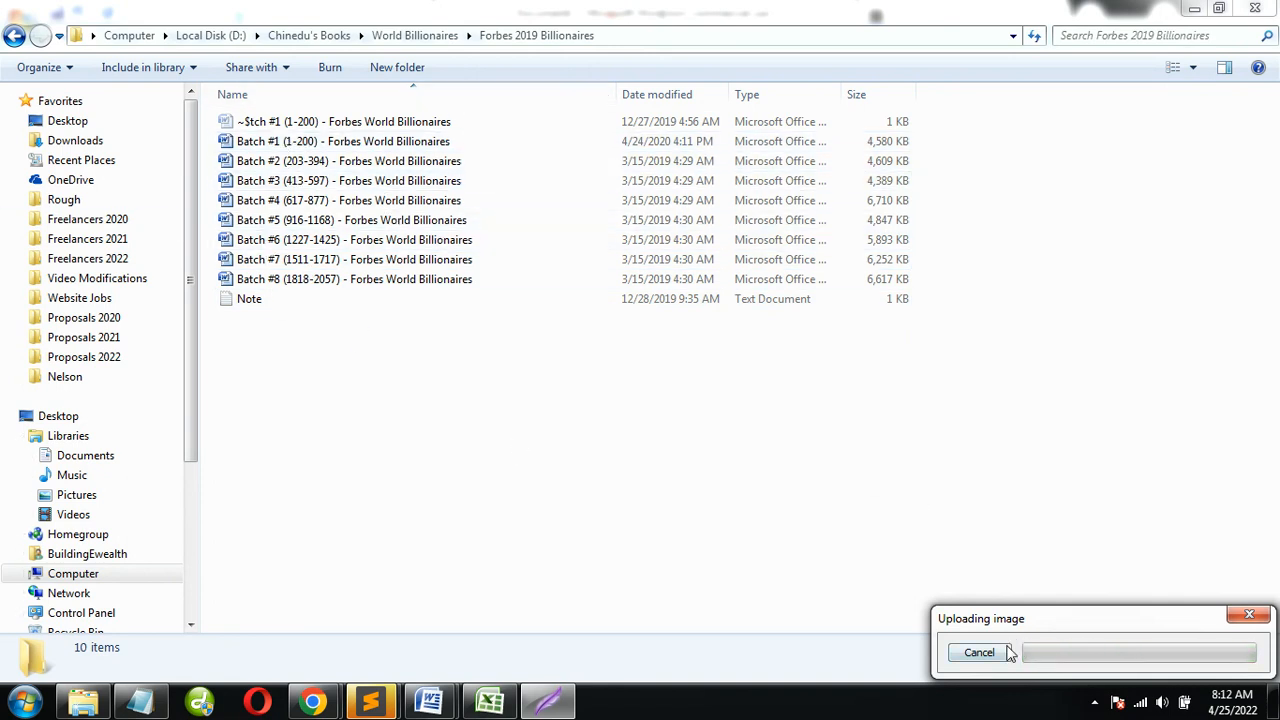
click(1055, 655)
Switch to the Gather Billionaires Details note in Notepad and paste the screenshot link below the Forbes billionaires URL
key(alt+Tab)
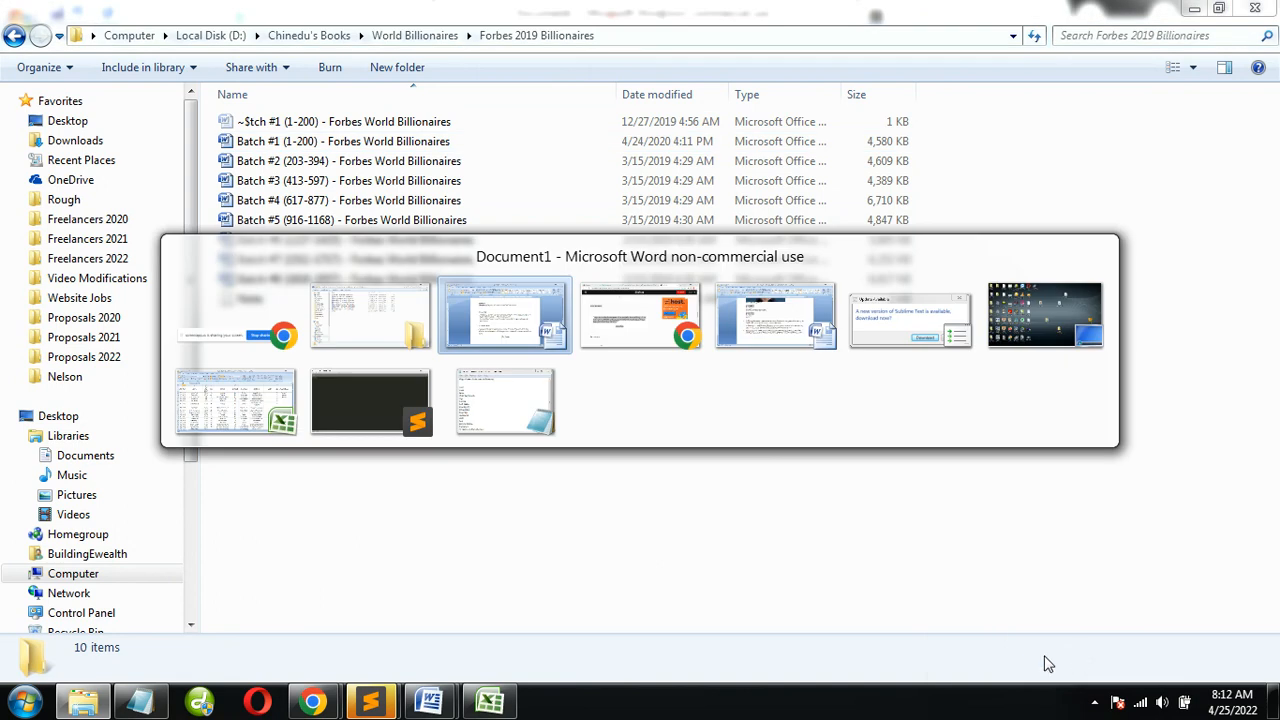
key(Tab)
key(Tab)
key(Tab)
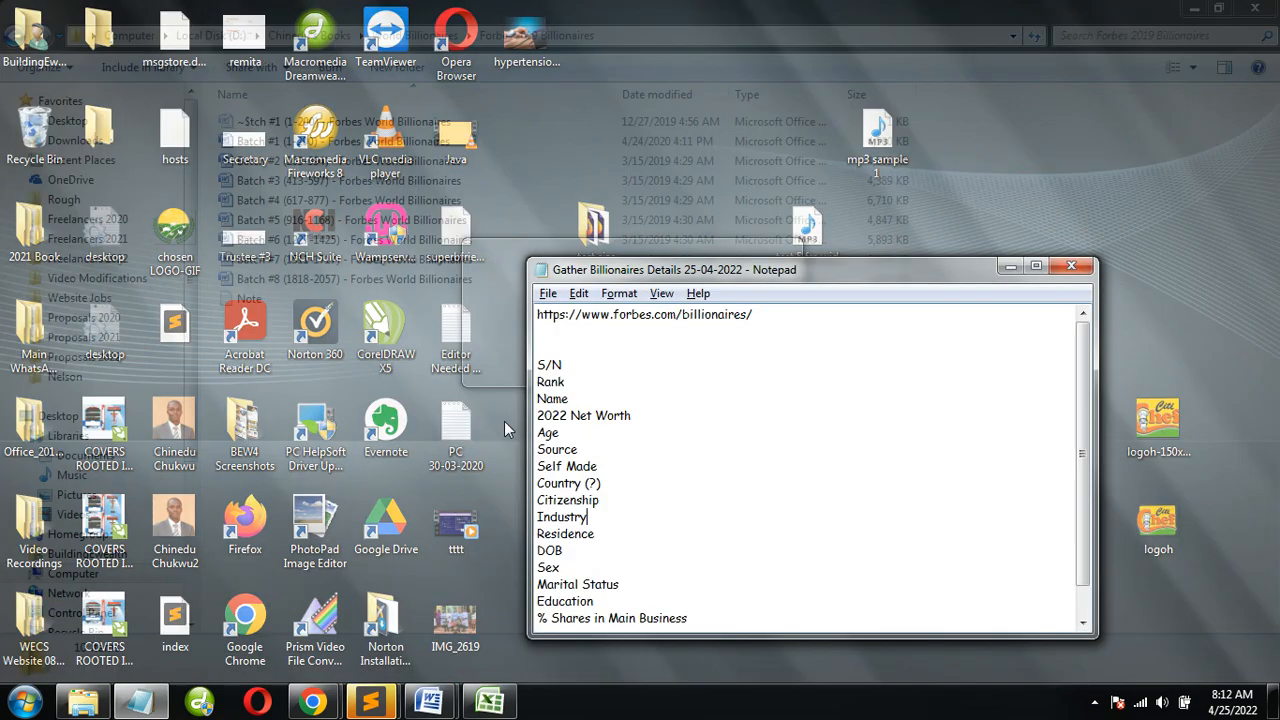
click(504, 421)
click(703, 333)
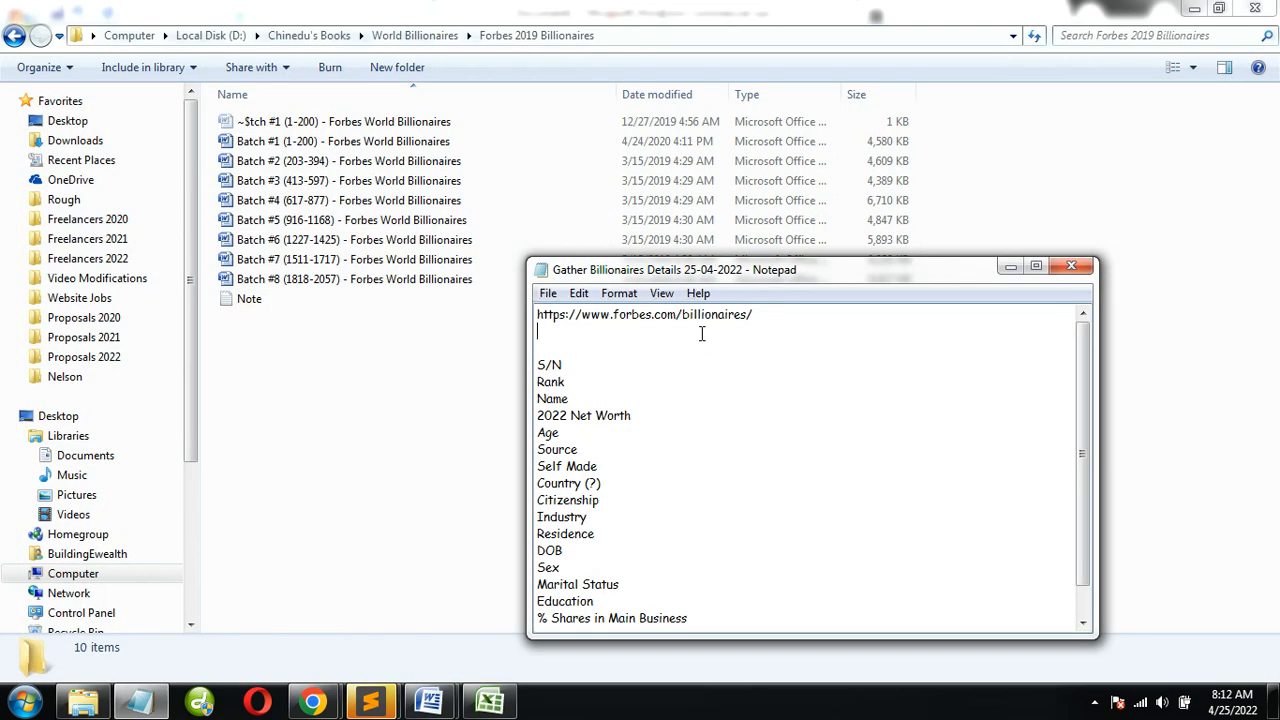
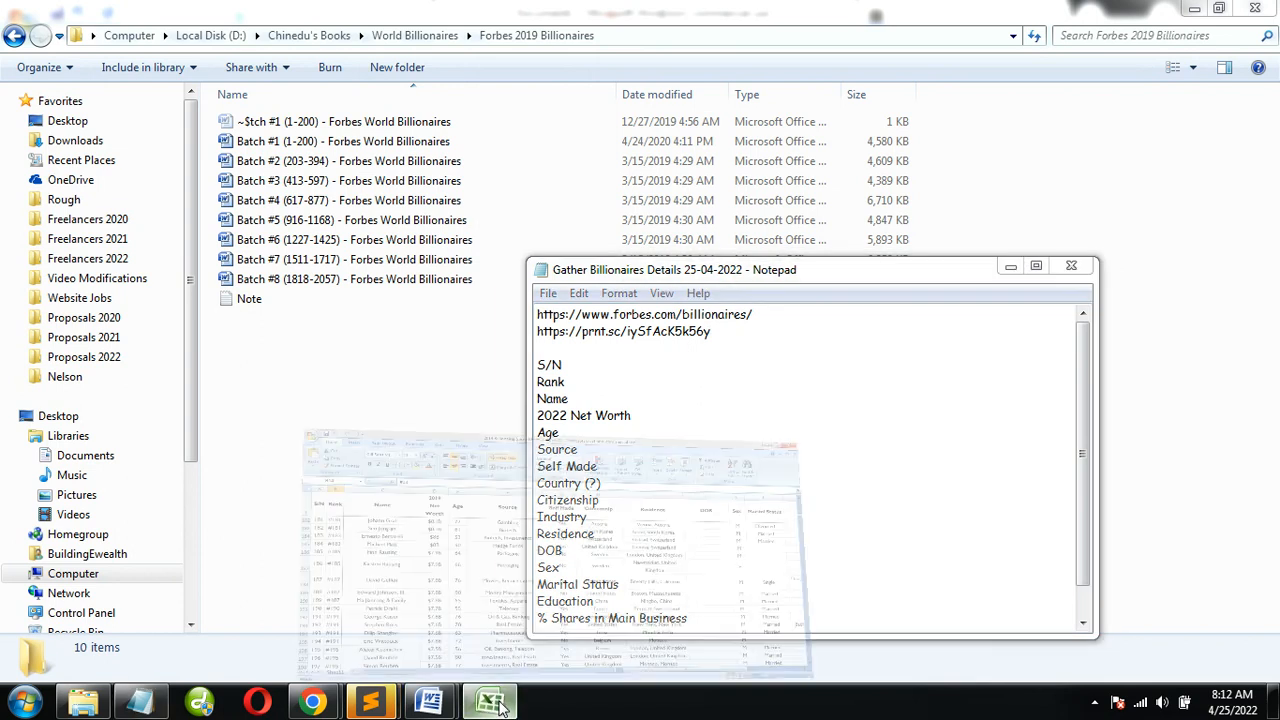
Switch to the 2019 Billionaires spreadsheet in Excel, look through its rows and close it
key(alt+Tab)
scroll(518, 488, down, 13)
scroll(518, 488, down, 20)
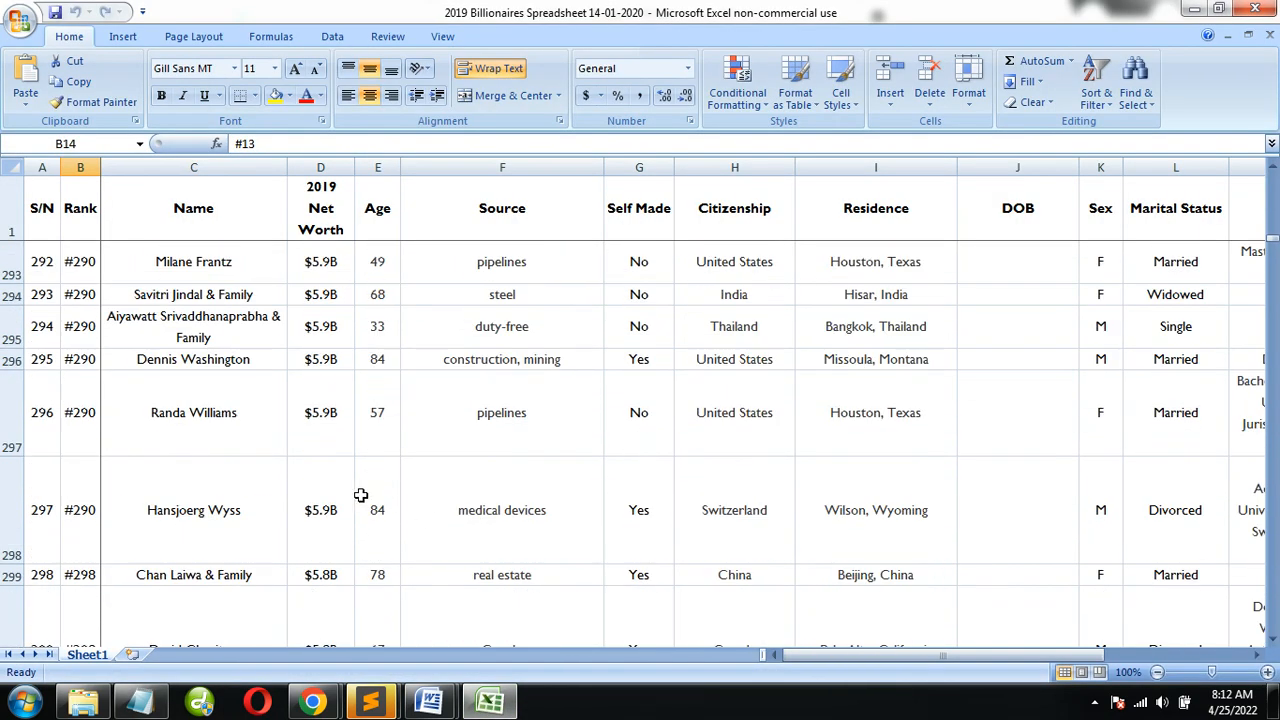
click(1255, 8)
Switch to the Elon Musk profile in Chrome and review its portrait, personal details and related sections
click(312, 702)
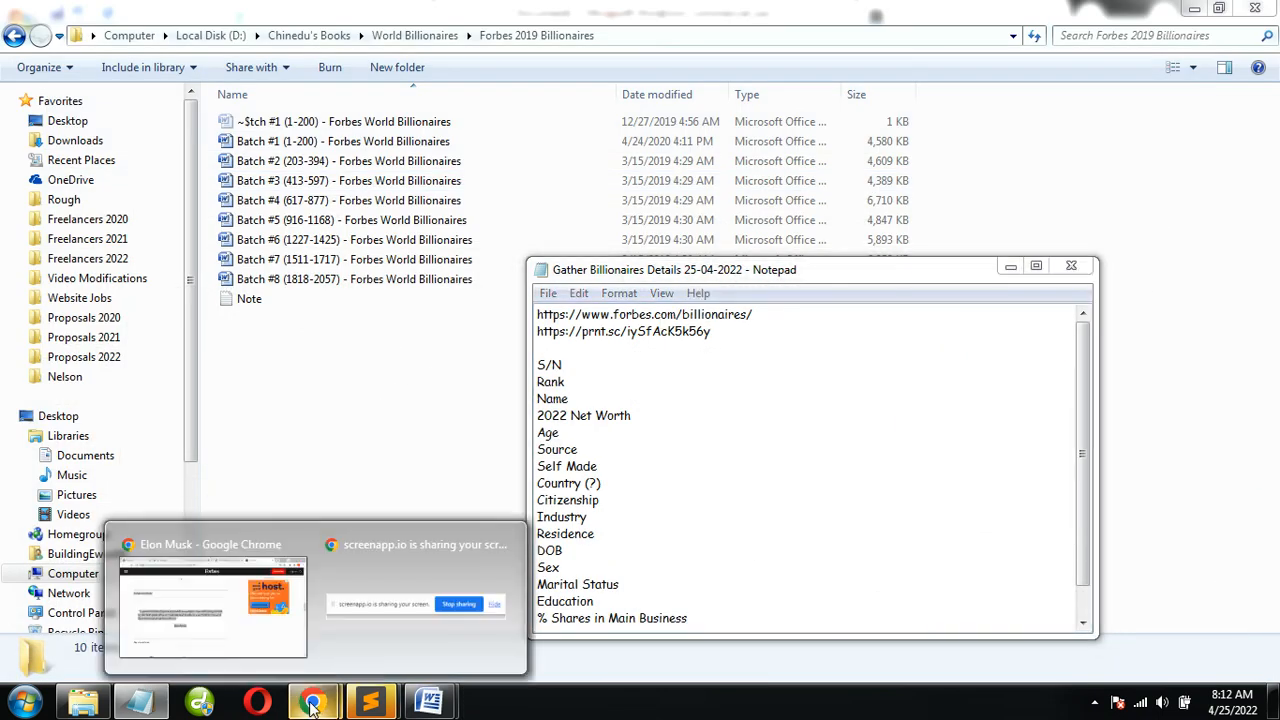
click(238, 660)
scroll(480, 463, up, 15)
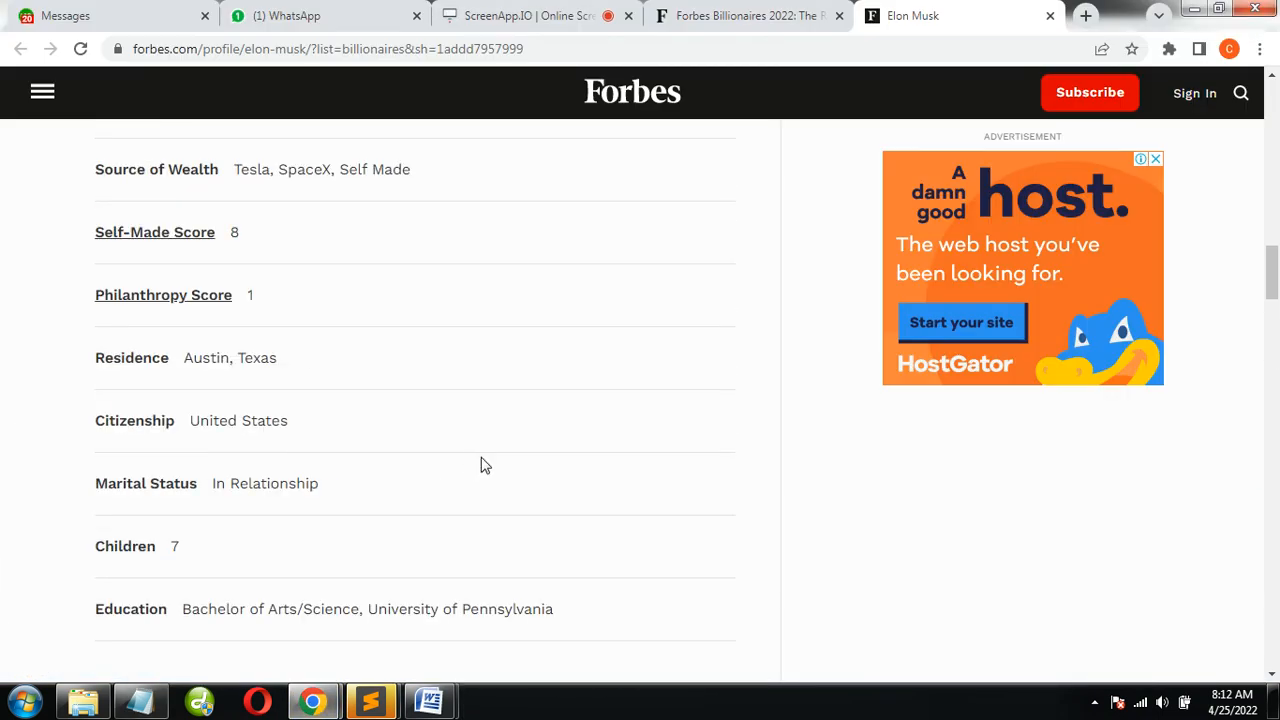
scroll(492, 440, up, 4)
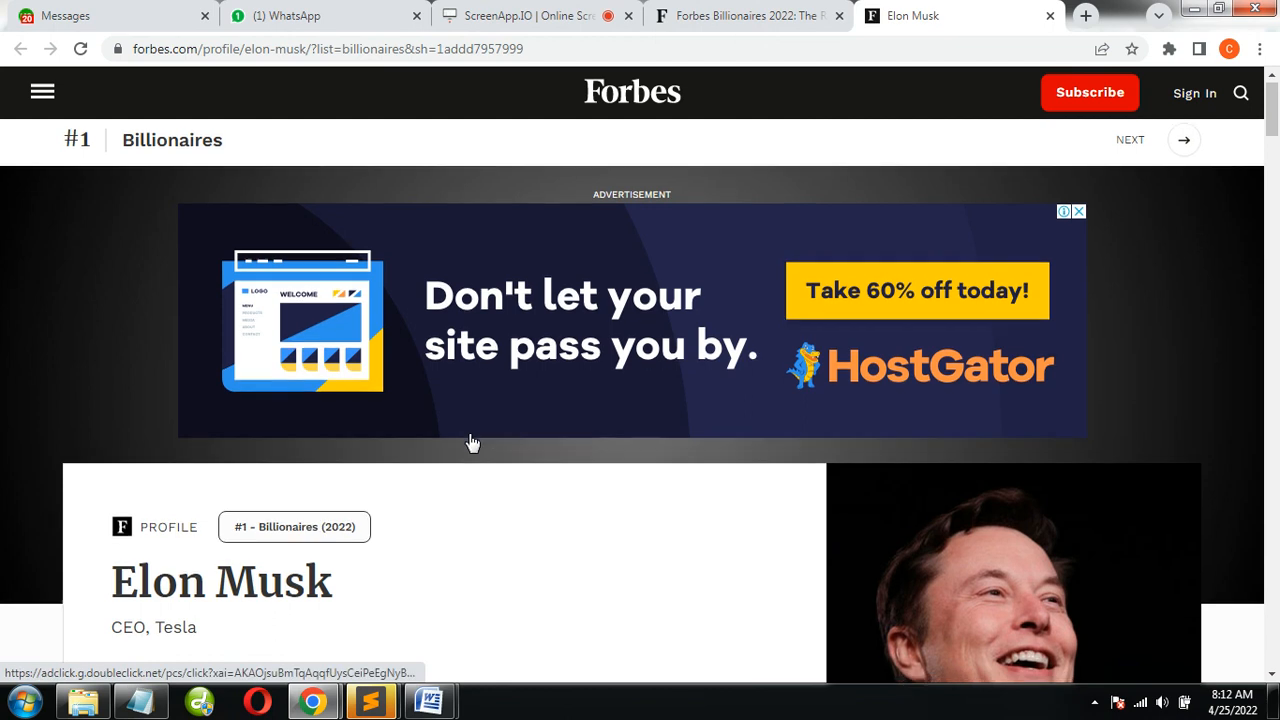
scroll(471, 440, down, 13)
scroll(240, 420, down, 15)
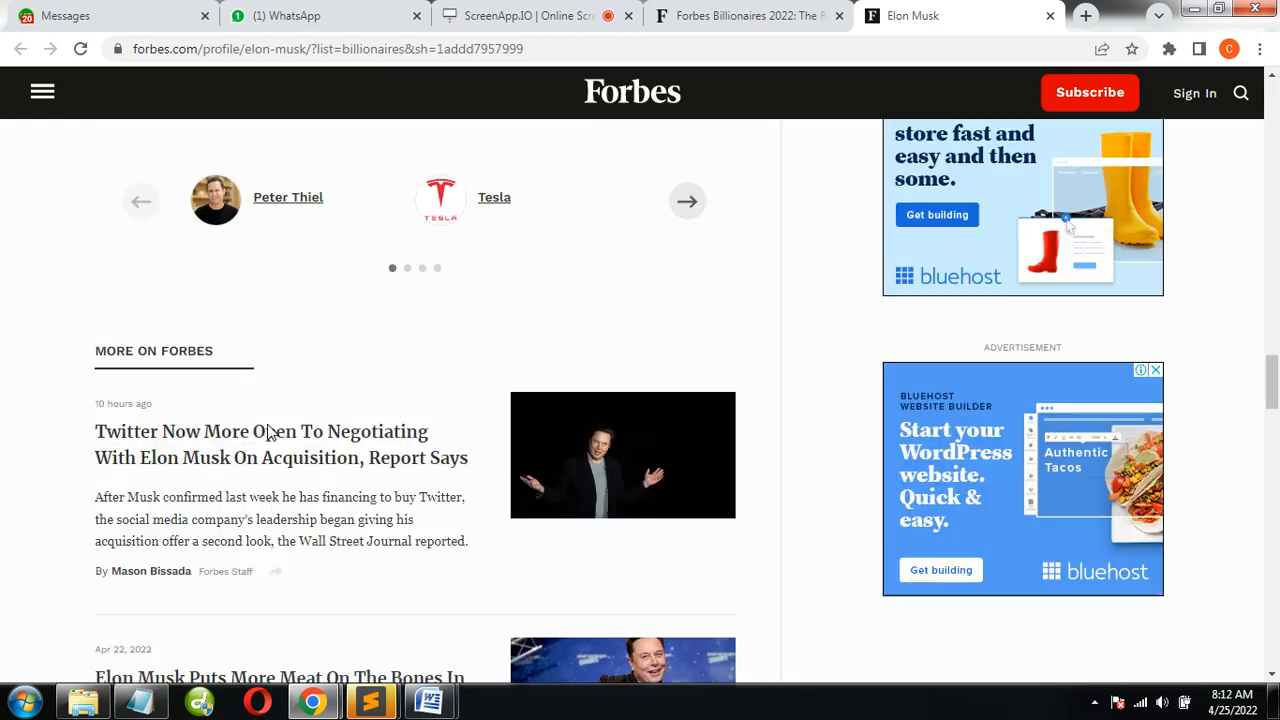
scroll(269, 431, up, 12)
scroll(269, 431, up, 3)
Bring up the Forbes billionaires list, view the opening profile of the Batch #1 document in Word, and return to the list
click(704, 20)
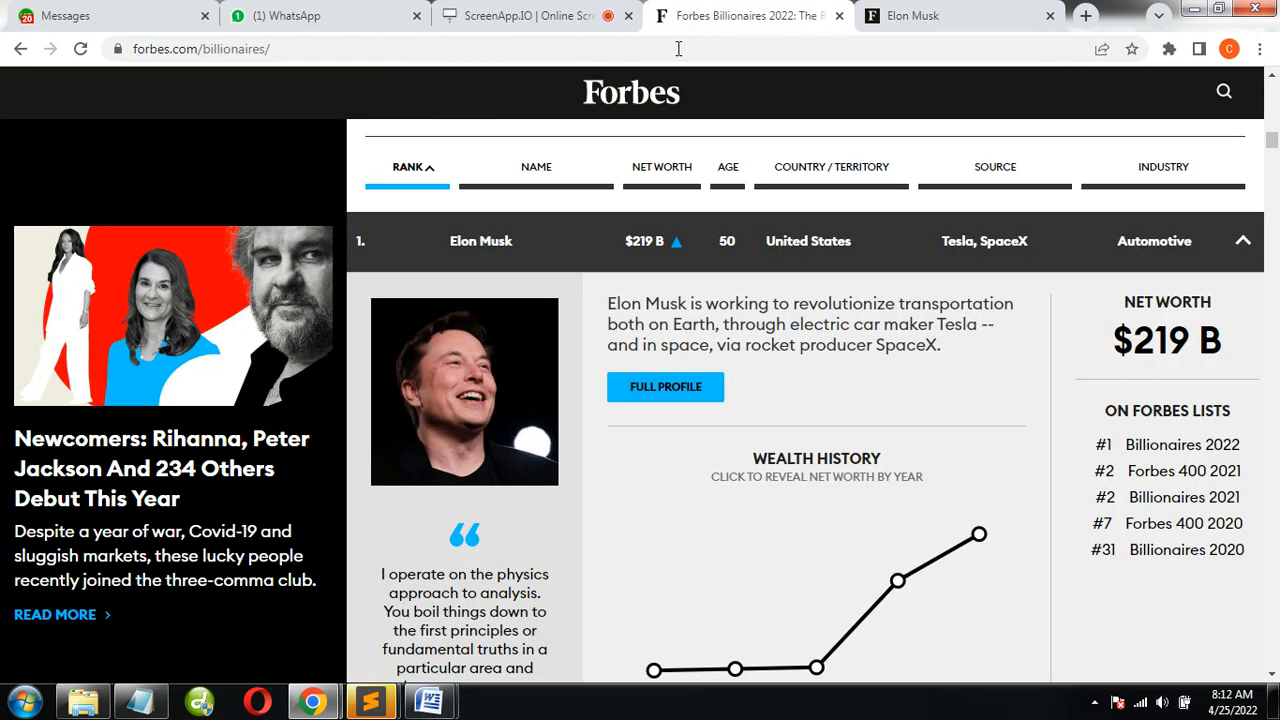
mouse_move(430, 702)
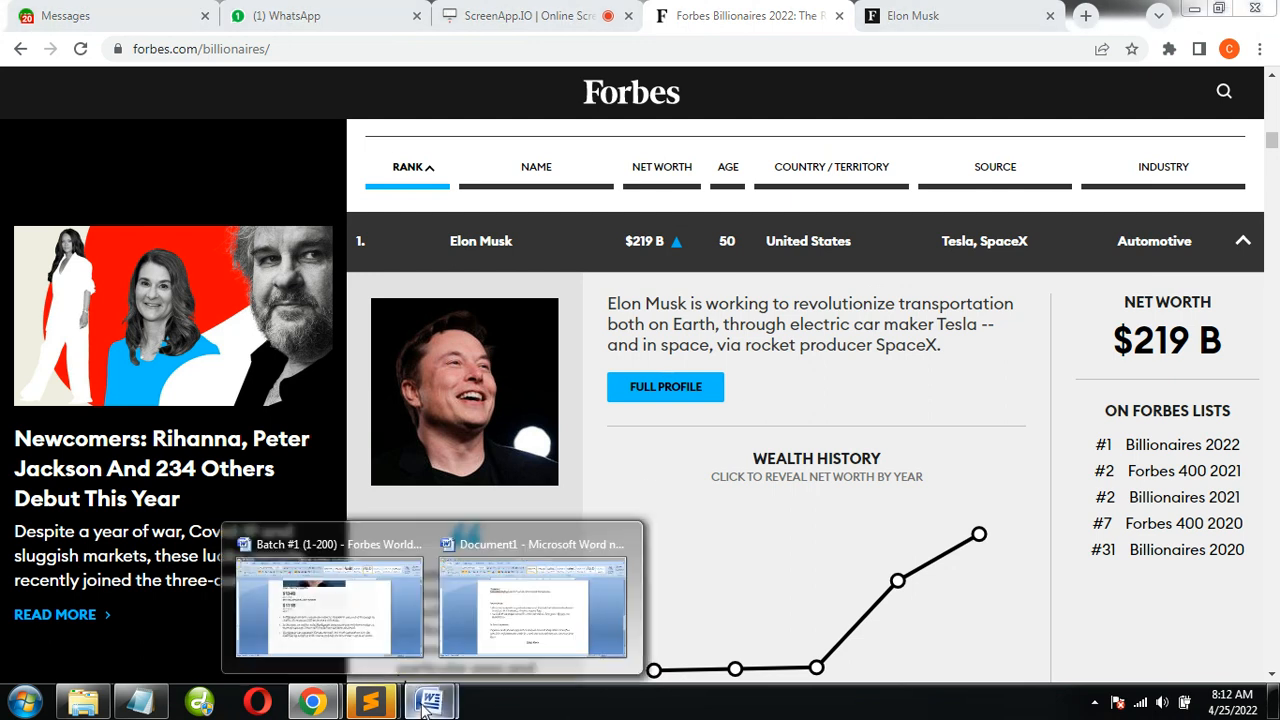
click(330, 620)
scroll(699, 434, up, 5)
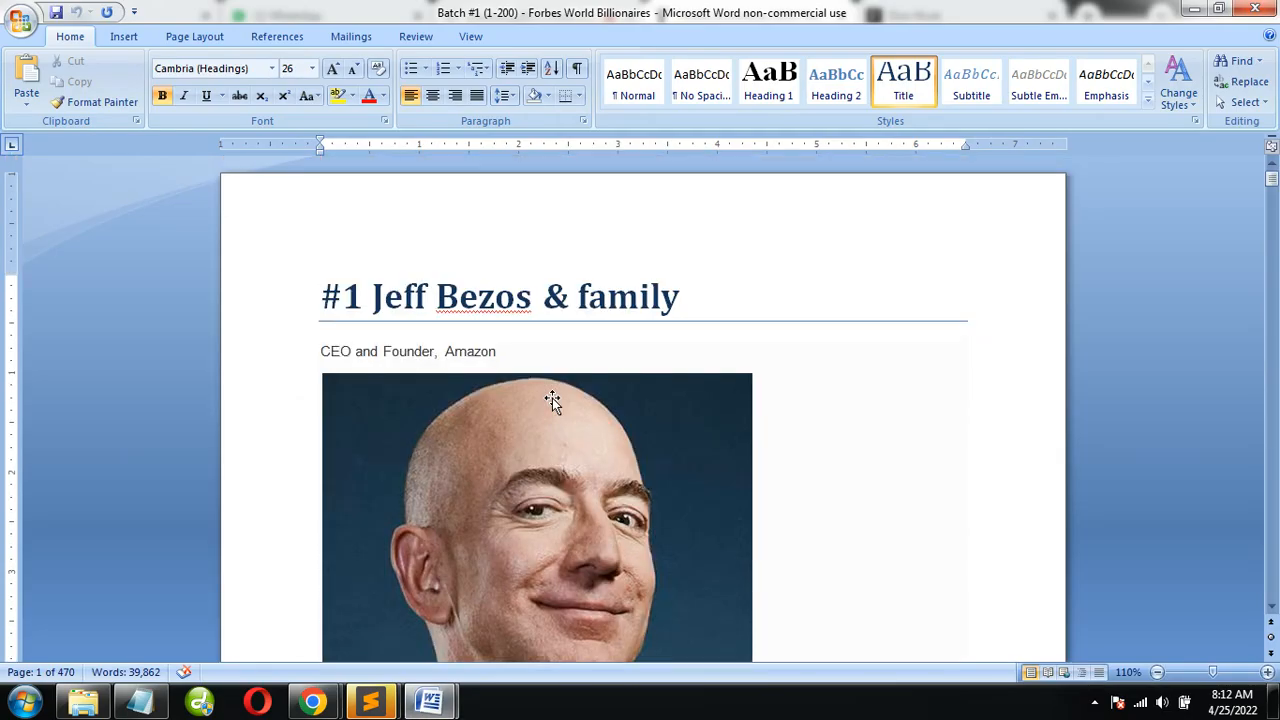
click(1194, 9)
Open Elon Musk's portrait from the billionaires list in a separate tab, view it and close that tab
scroll(826, 380, up, 6)
scroll(549, 443, down, 5)
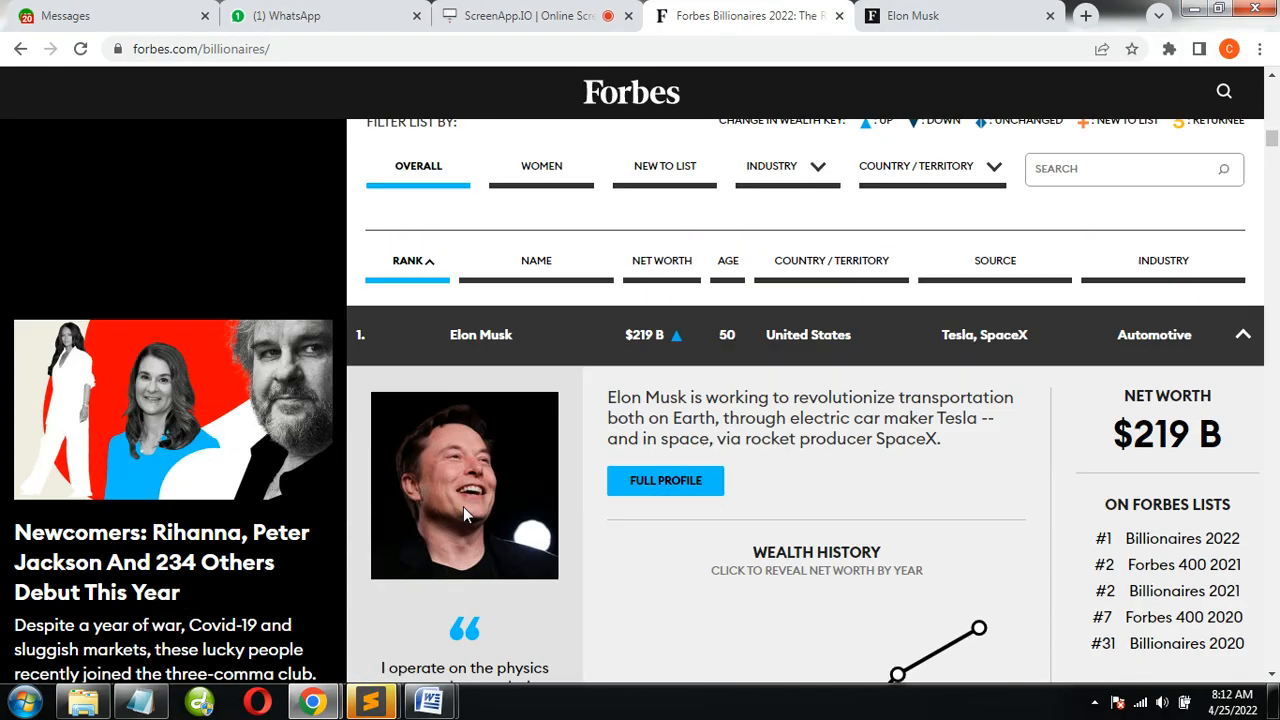
right_click(463, 506)
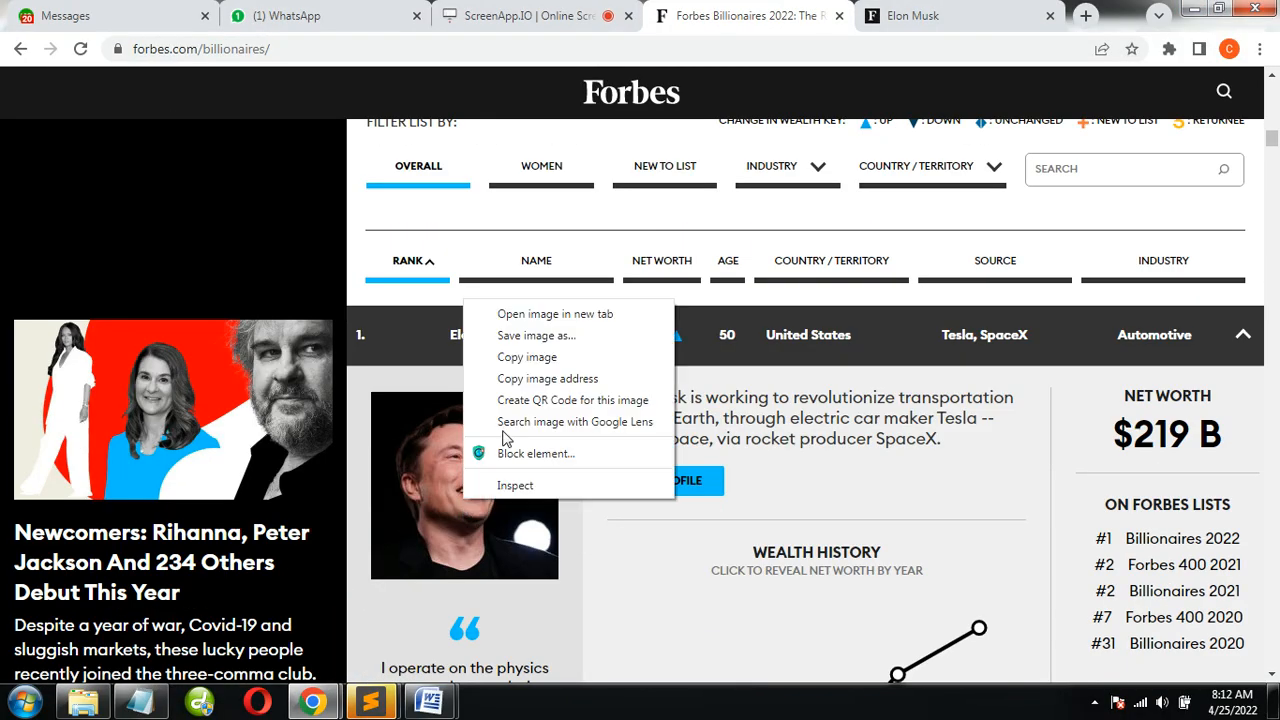
click(514, 311)
click(818, 12)
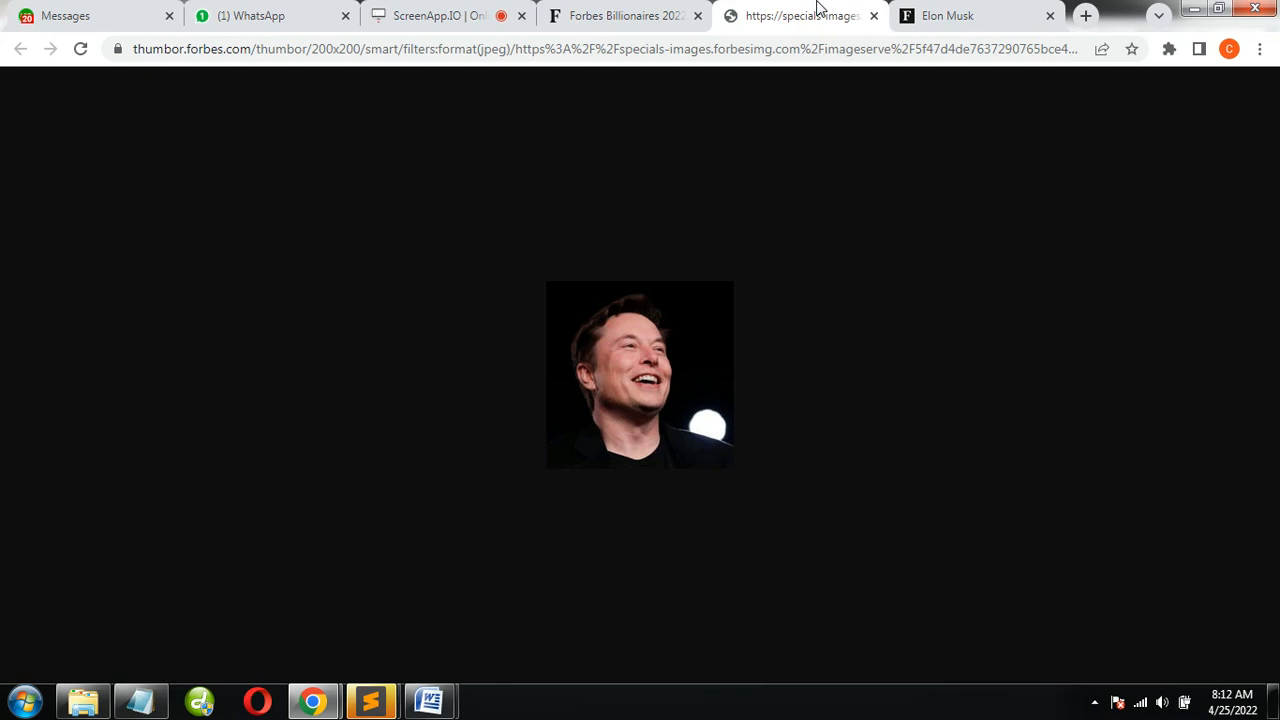
click(873, 17)
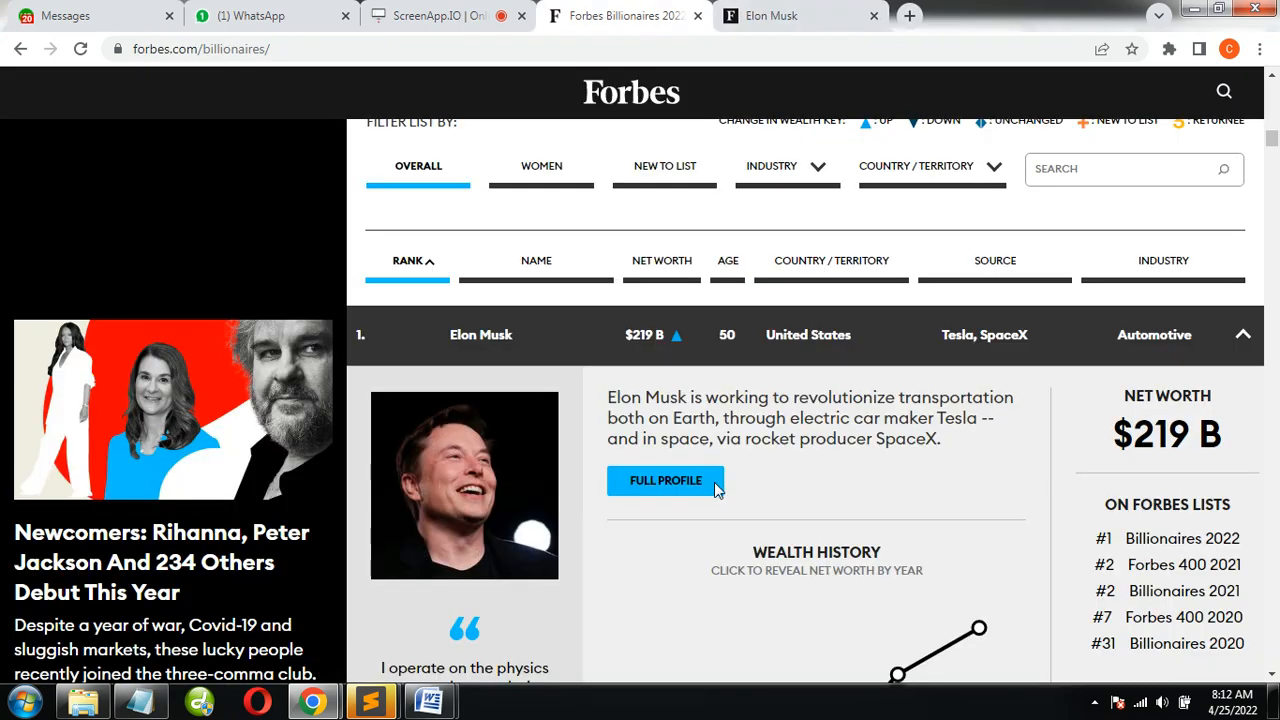
Go to Elon Musk's full profile page and check whether its large portrait can be saved directly
right_click(660, 481)
click(890, 12)
scroll(960, 300, up, 15)
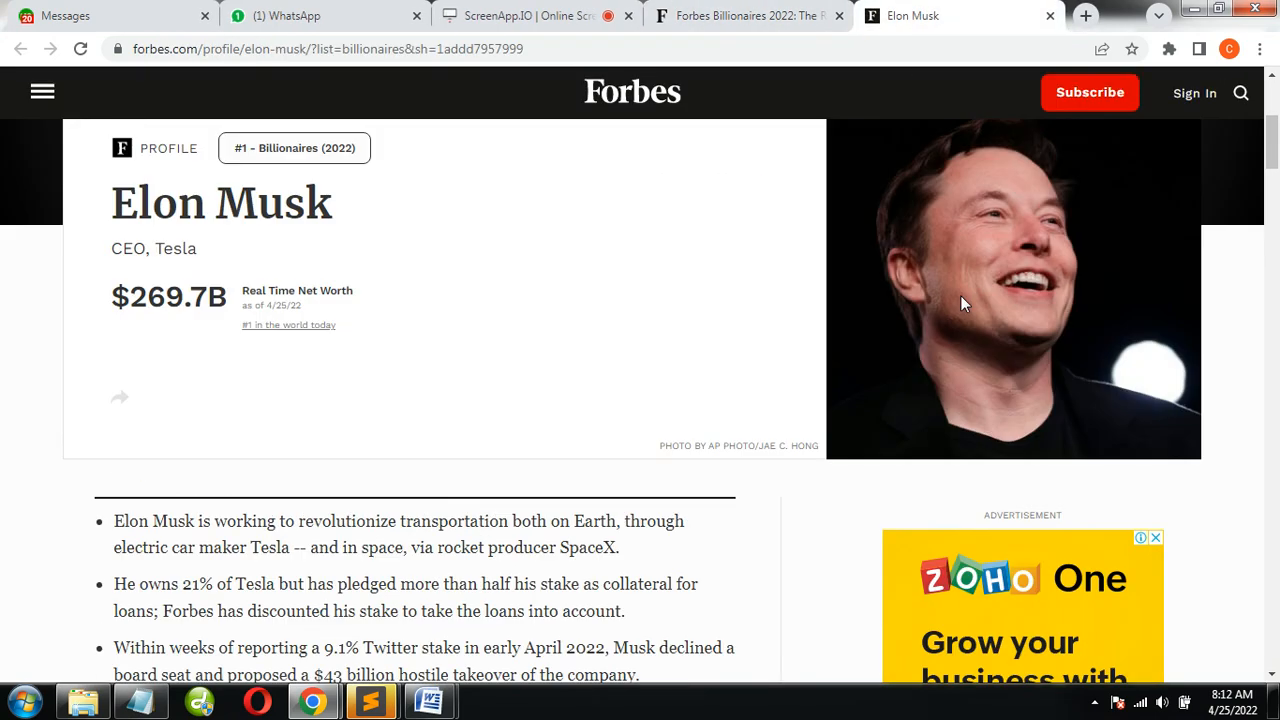
scroll(960, 350, down, 5)
right_click(937, 280)
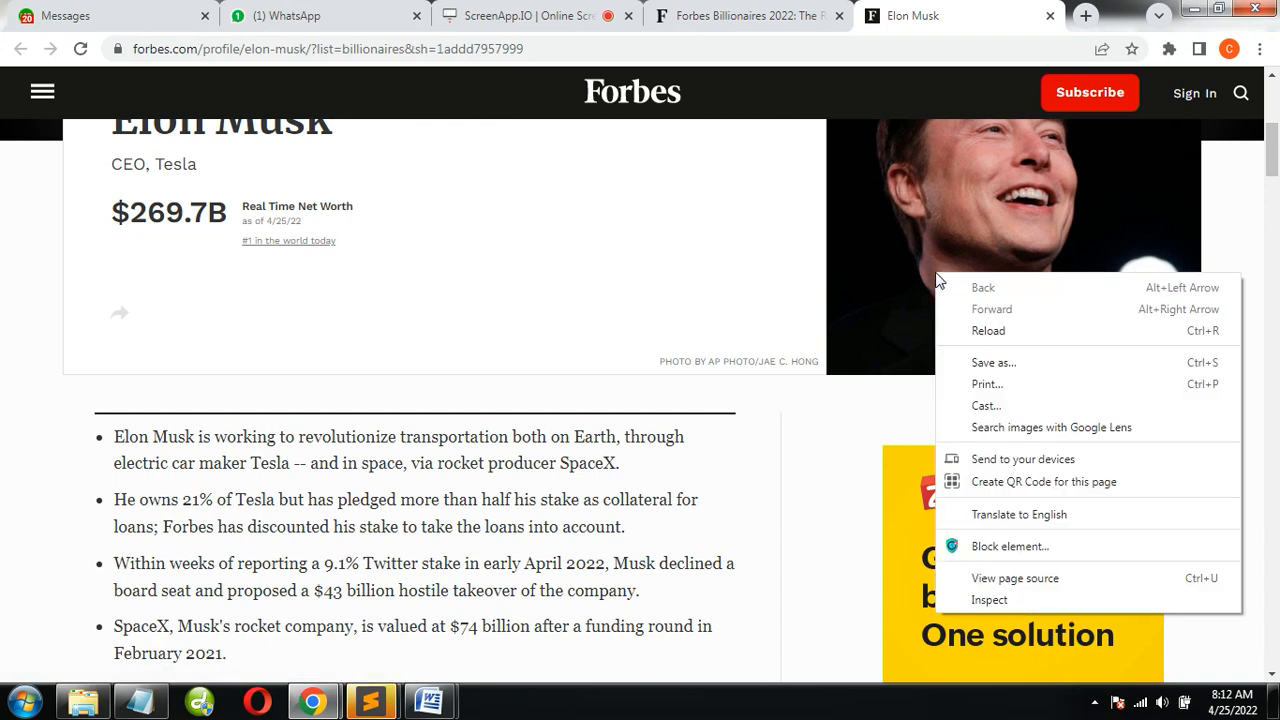
click(708, 372)
scroll(700, 390, up, 3)
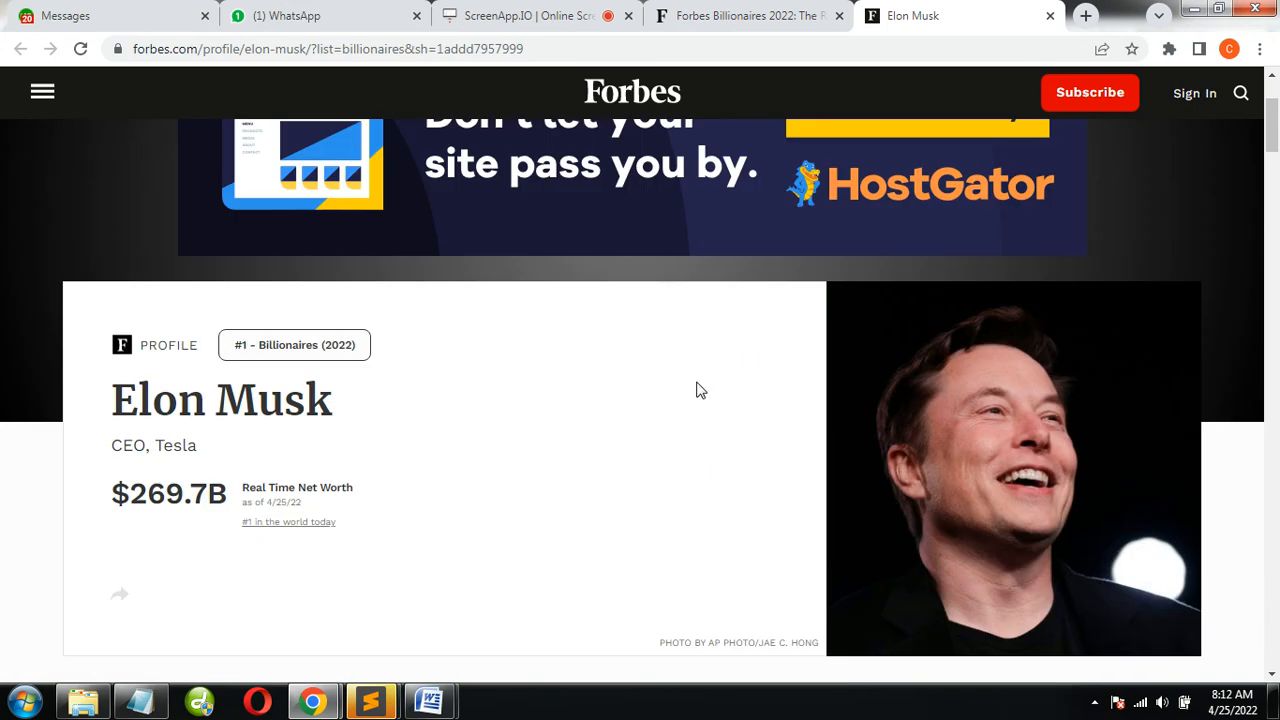
right_click(928, 348)
Open the profile page's source code, copy the photo credit from the profile and search the source for it
right_click(618, 504)
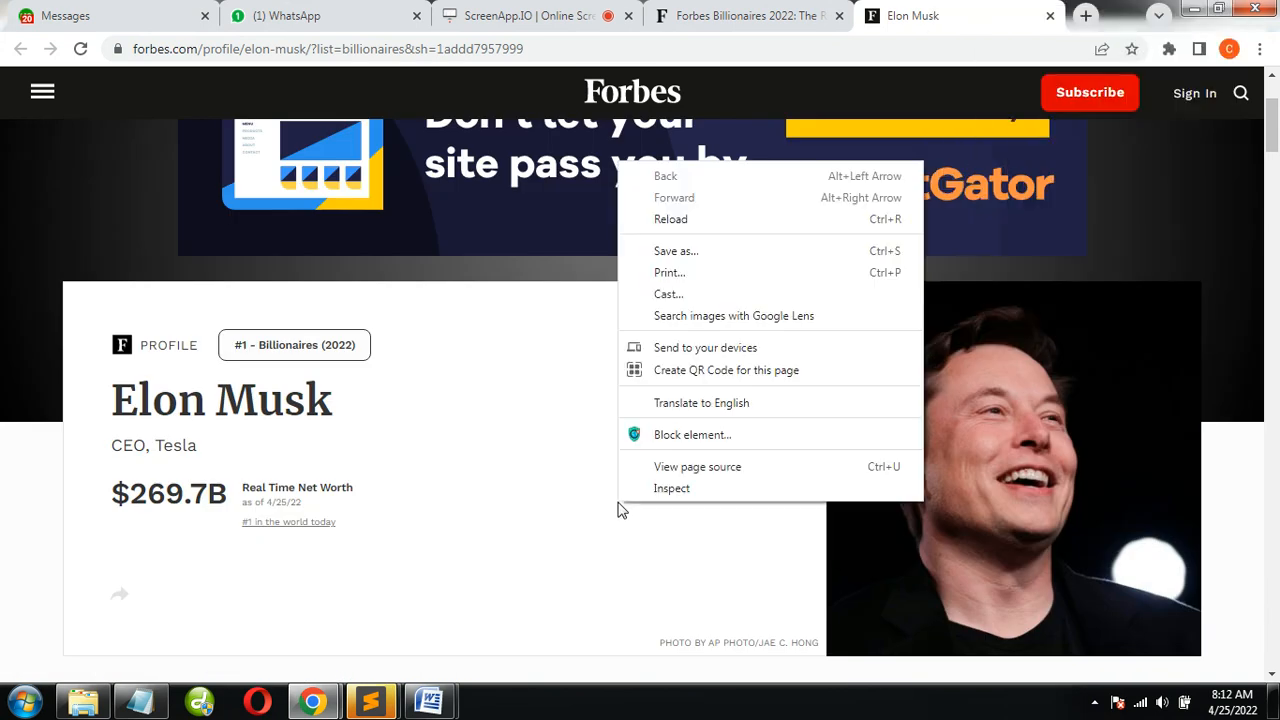
click(669, 467)
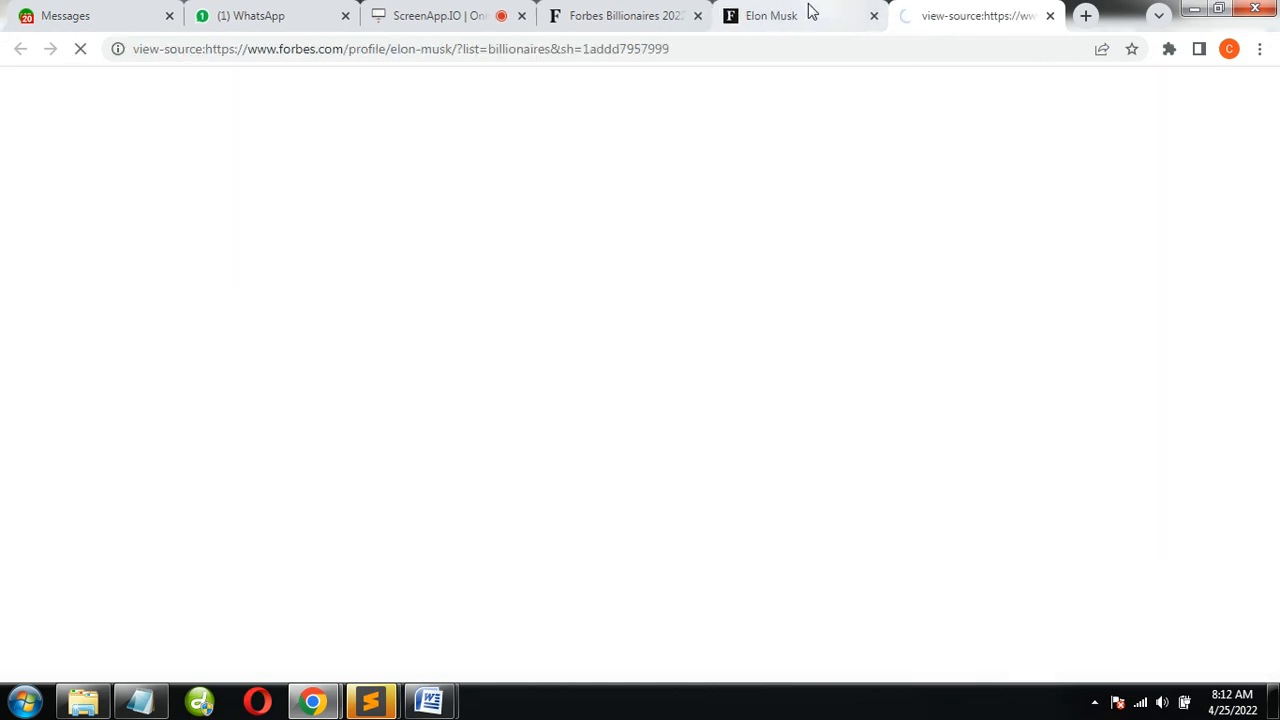
click(809, 12)
drag(818, 647, 660, 646)
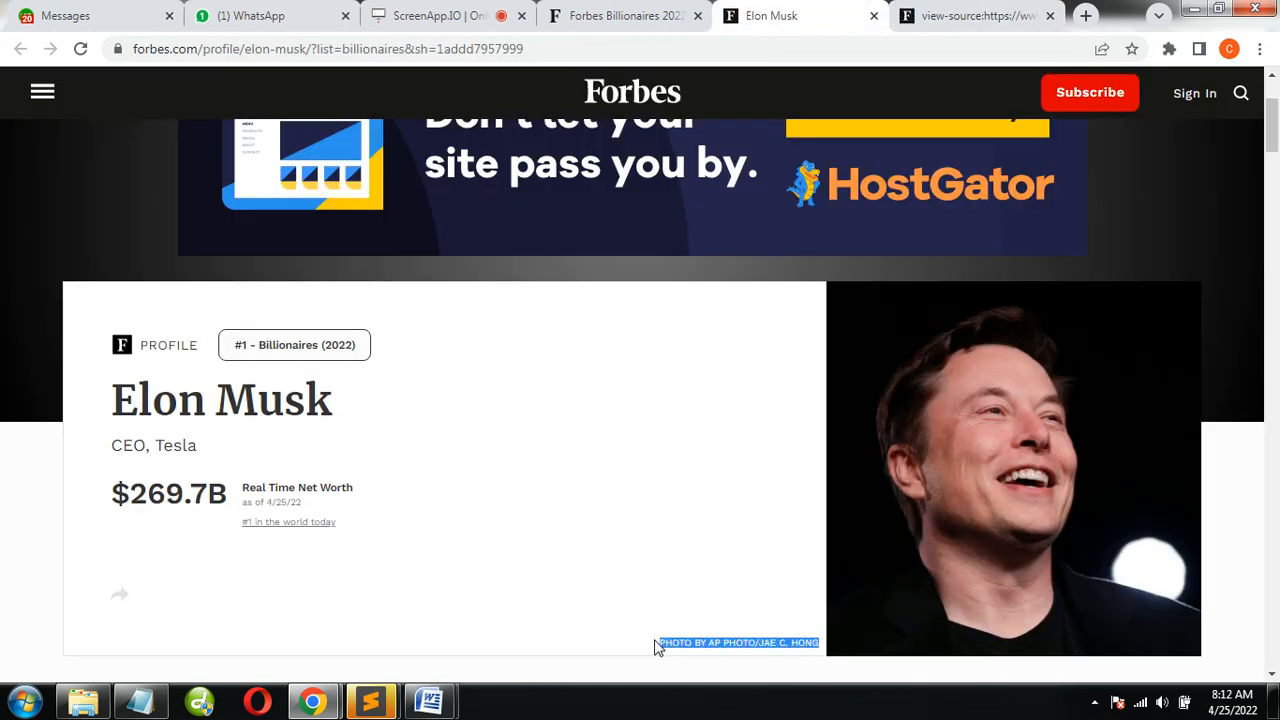
click(993, 12)
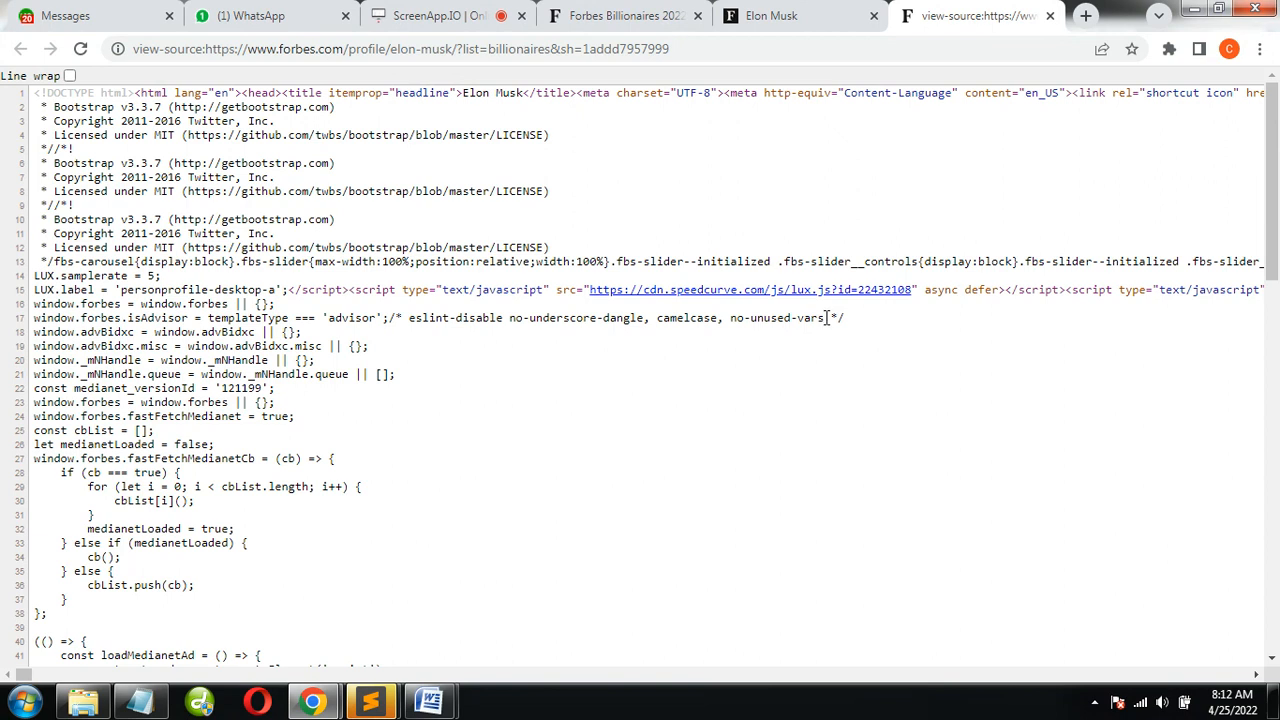
key(ctrl+f)
text(BY AP PHOTO/JAE C. HONG)
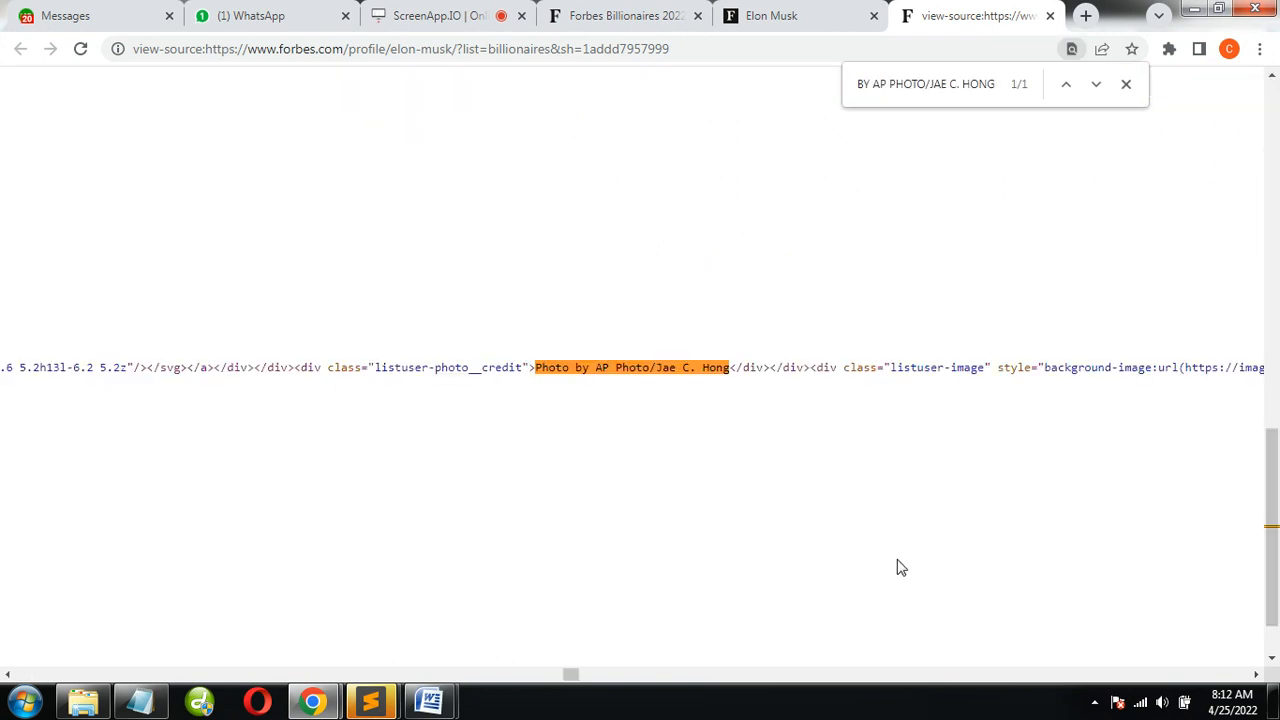
Copy the portrait's background-image address up to 0x0.jpg from the source code and load it in place of the source page
click(1257, 676)
drag(1257, 676, 1256, 677)
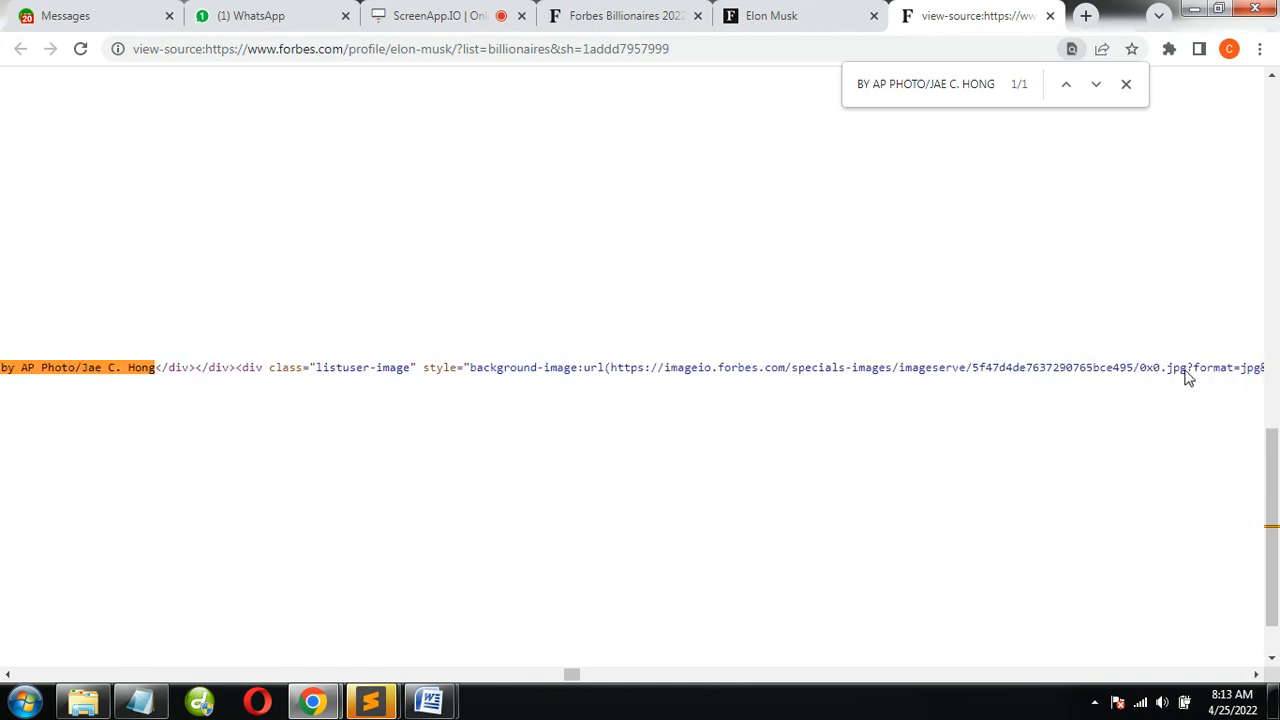
drag(1187, 367, 617, 368)
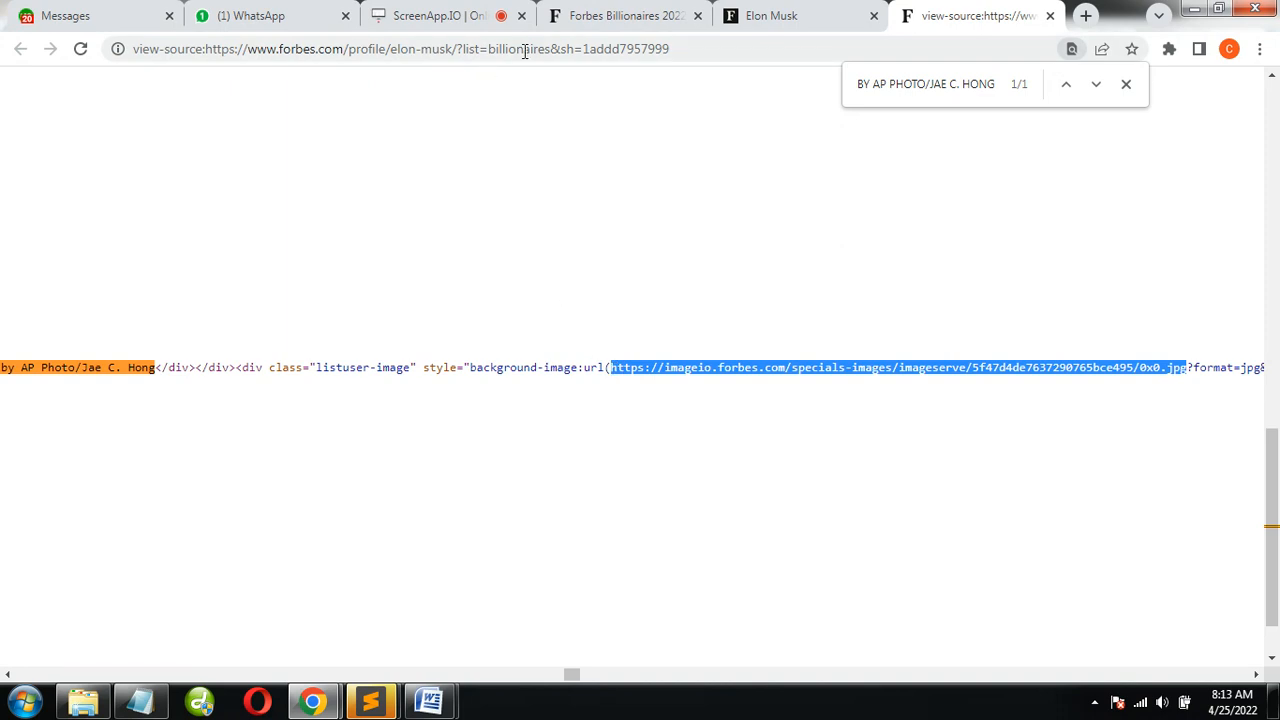
click(743, 16)
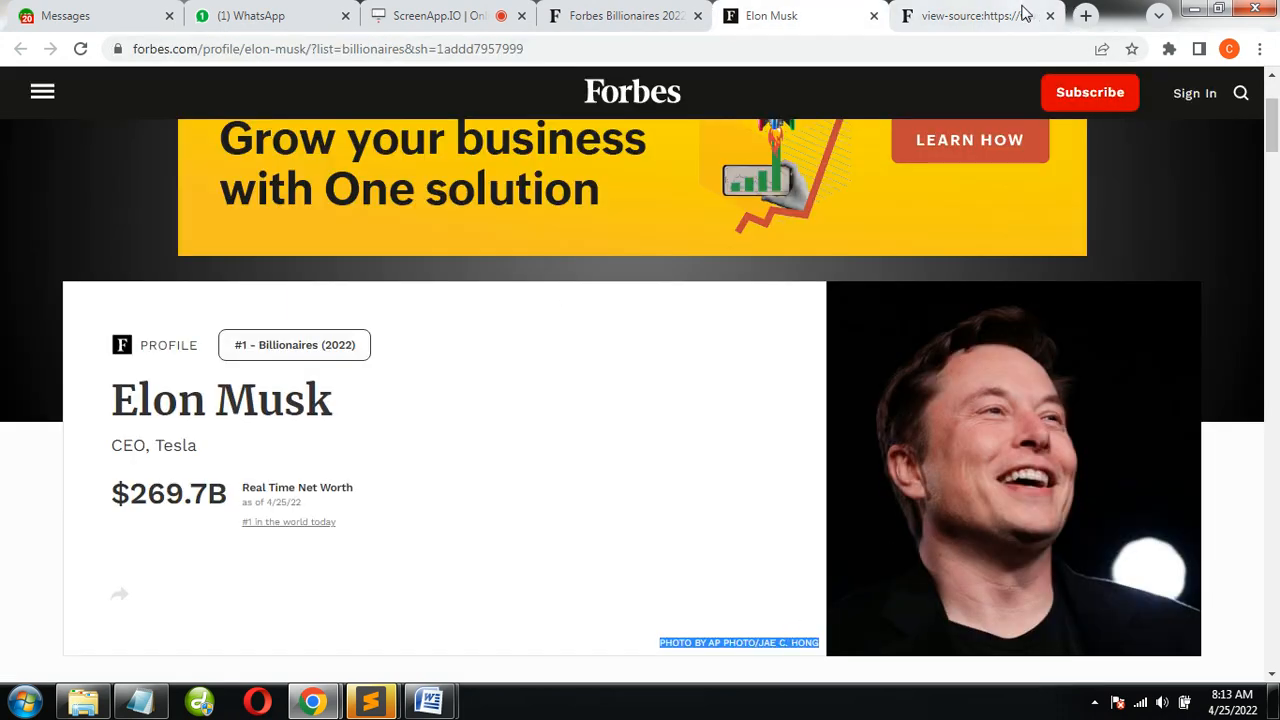
click(1033, 10)
click(974, 51)
key(ctrl+v)
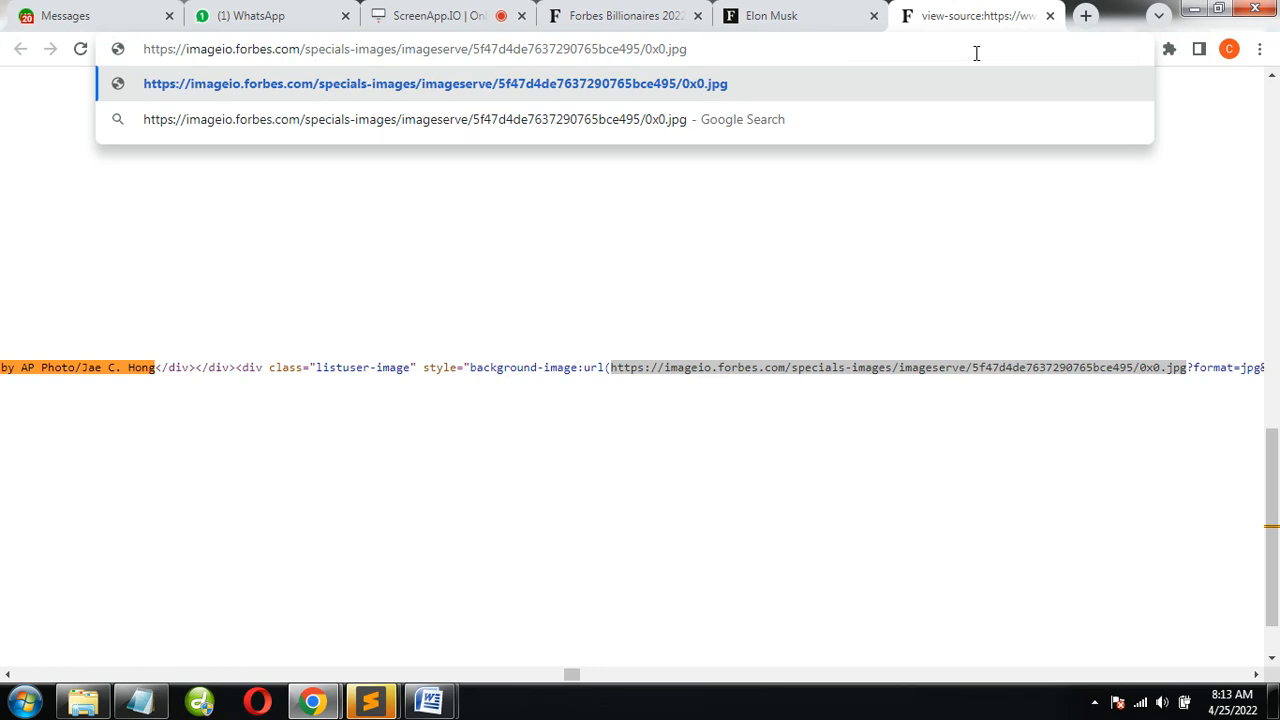
key(Return)
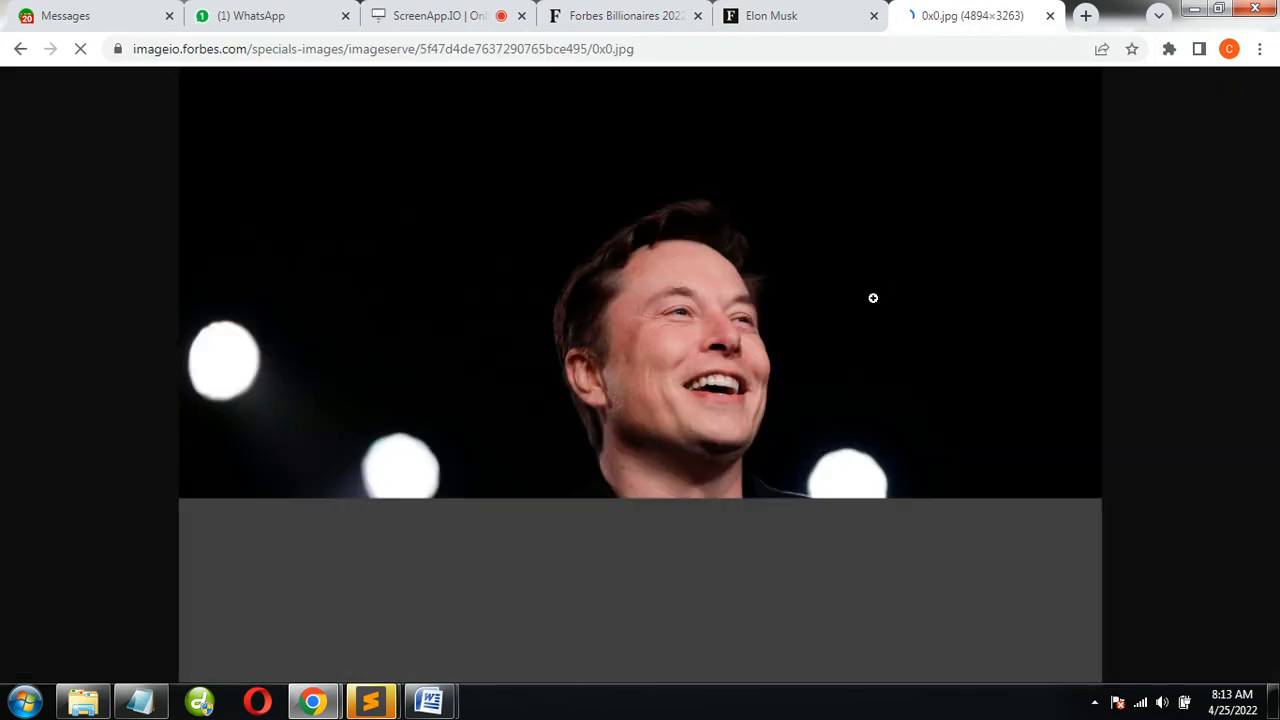
Start saving the full-size portrait and create a folder named "Billionaires Pictures" inside Rough as its destination
right_click(693, 490)
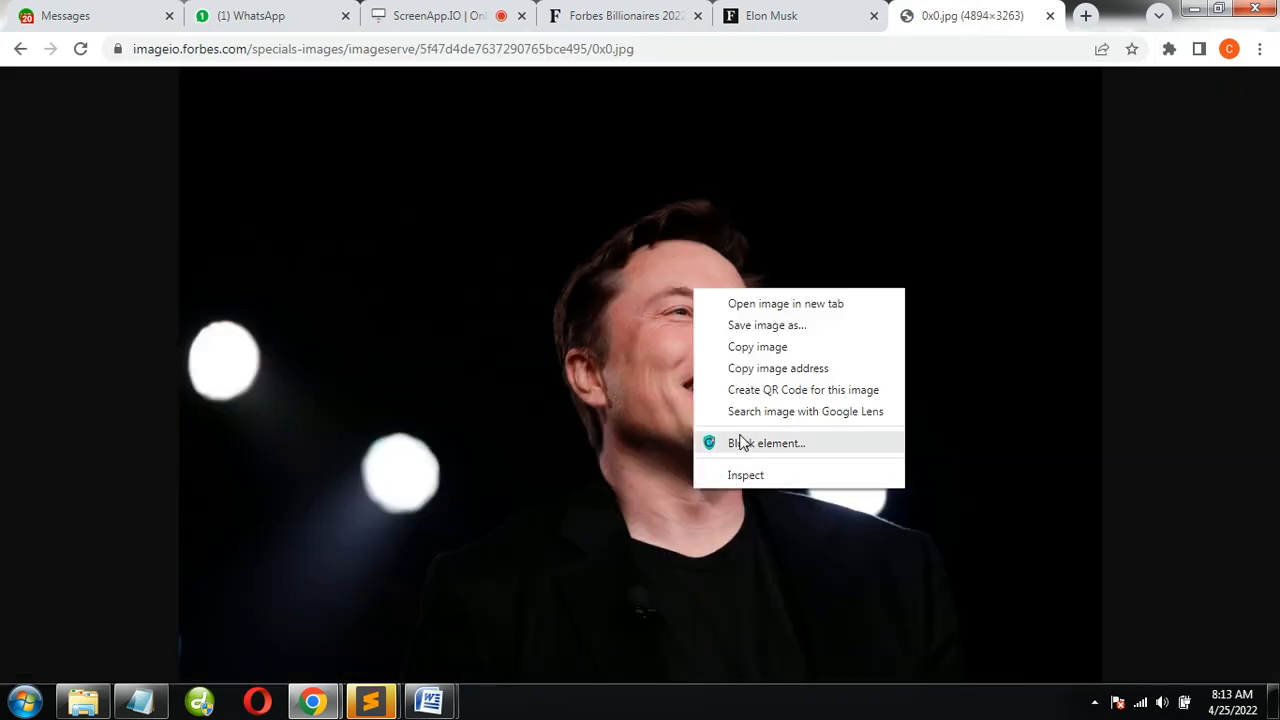
click(757, 343)
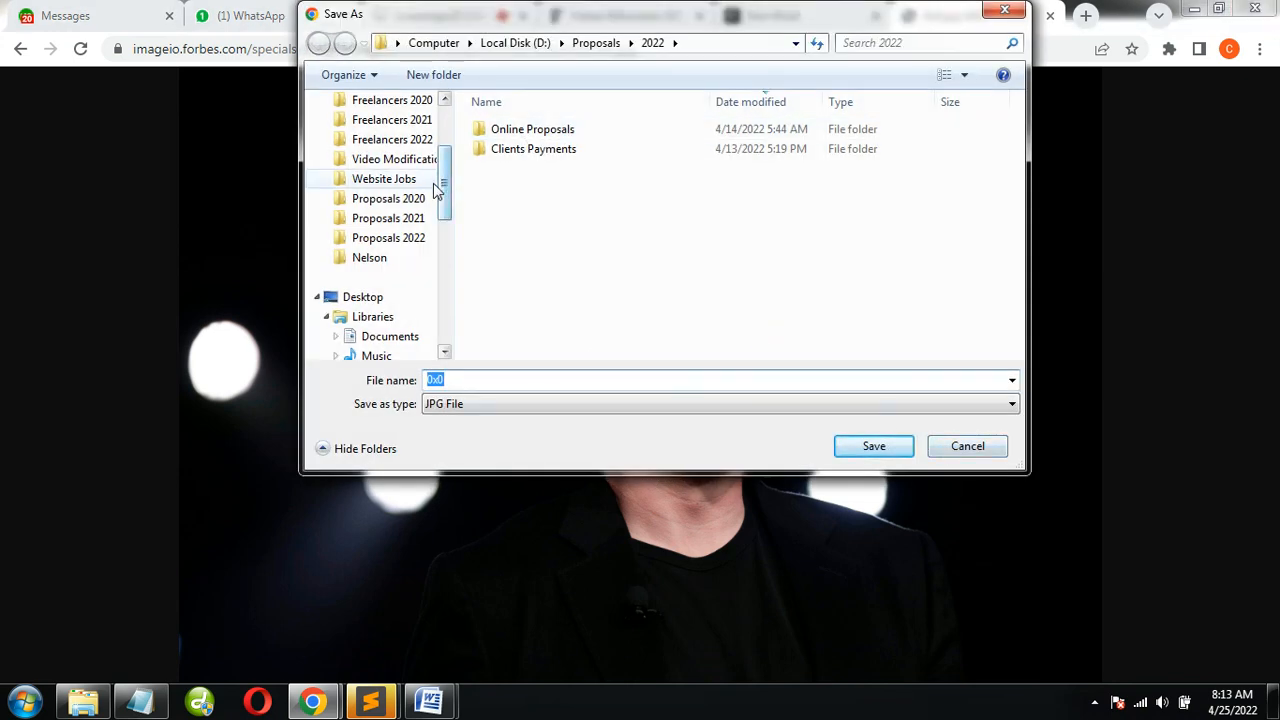
scroll(432, 178, up, 2)
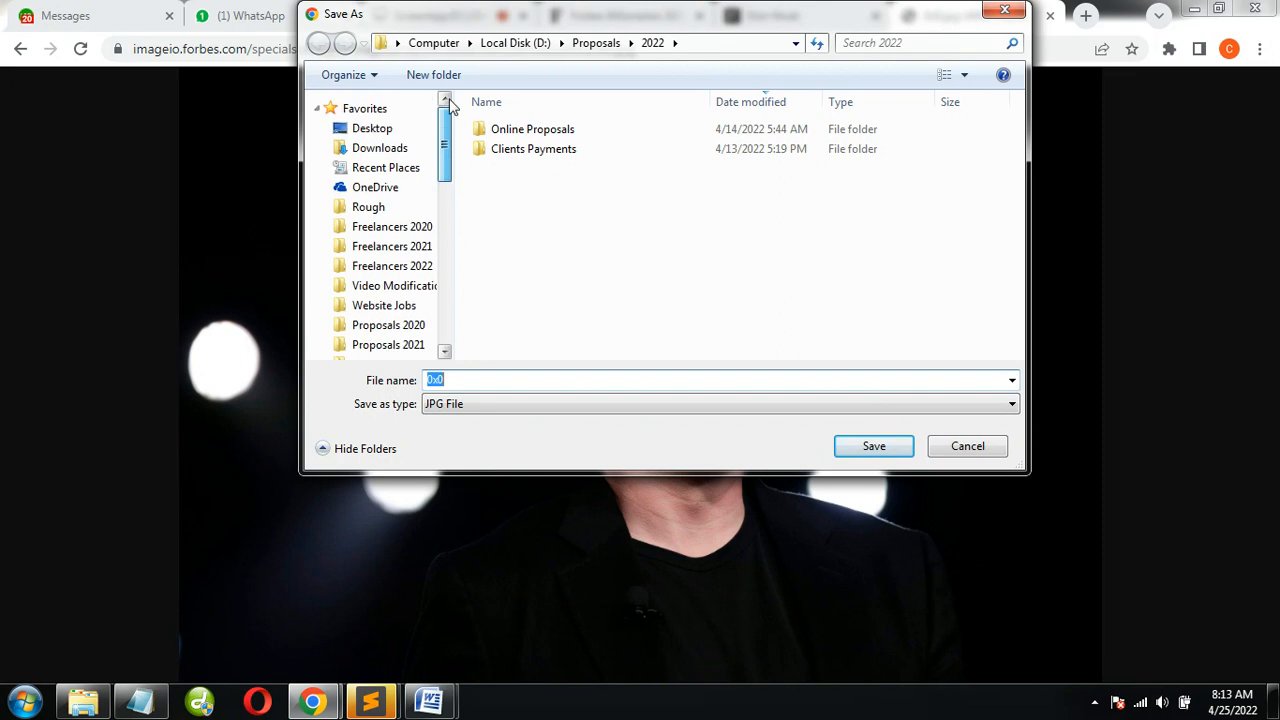
click(386, 310)
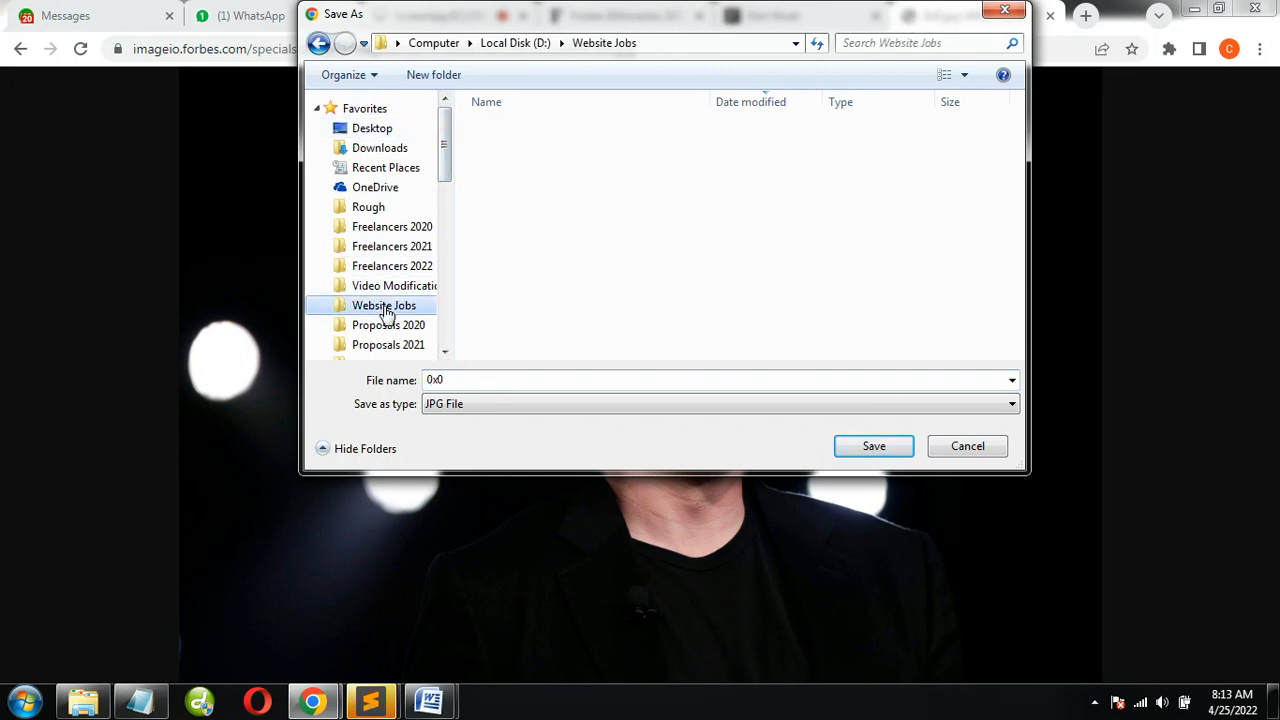
click(385, 227)
click(390, 207)
click(432, 75)
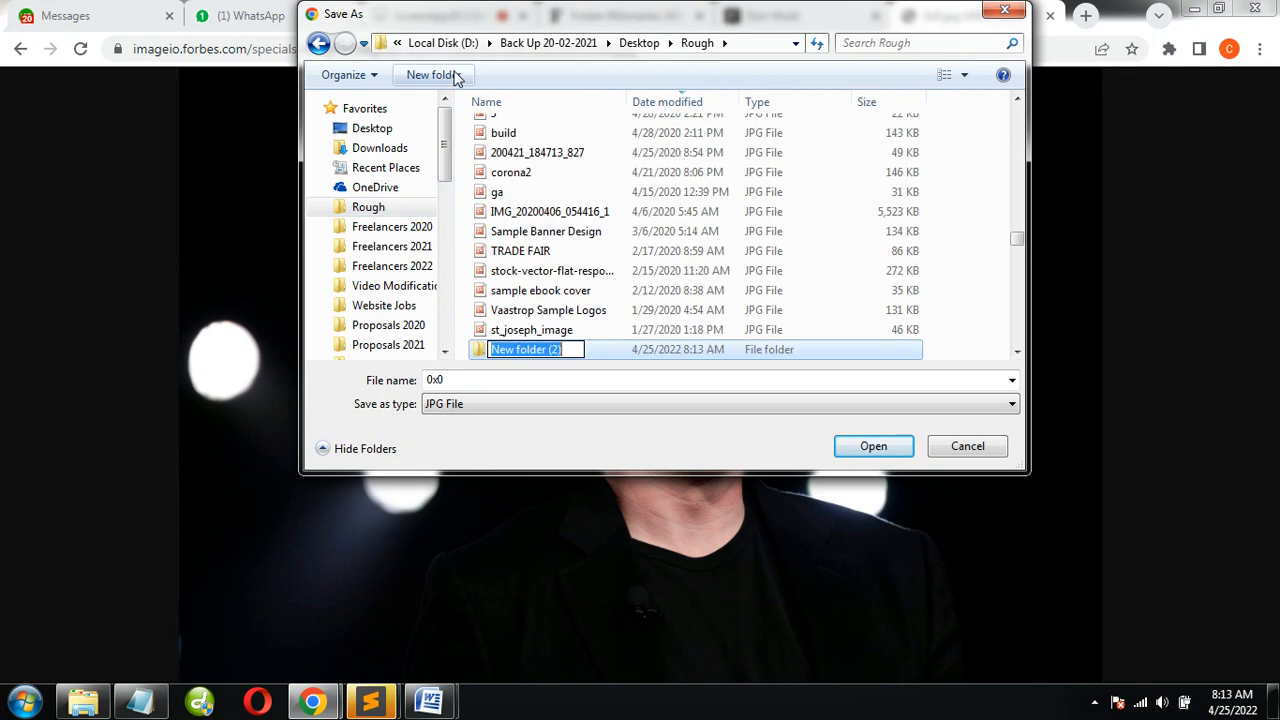
text(Billio)
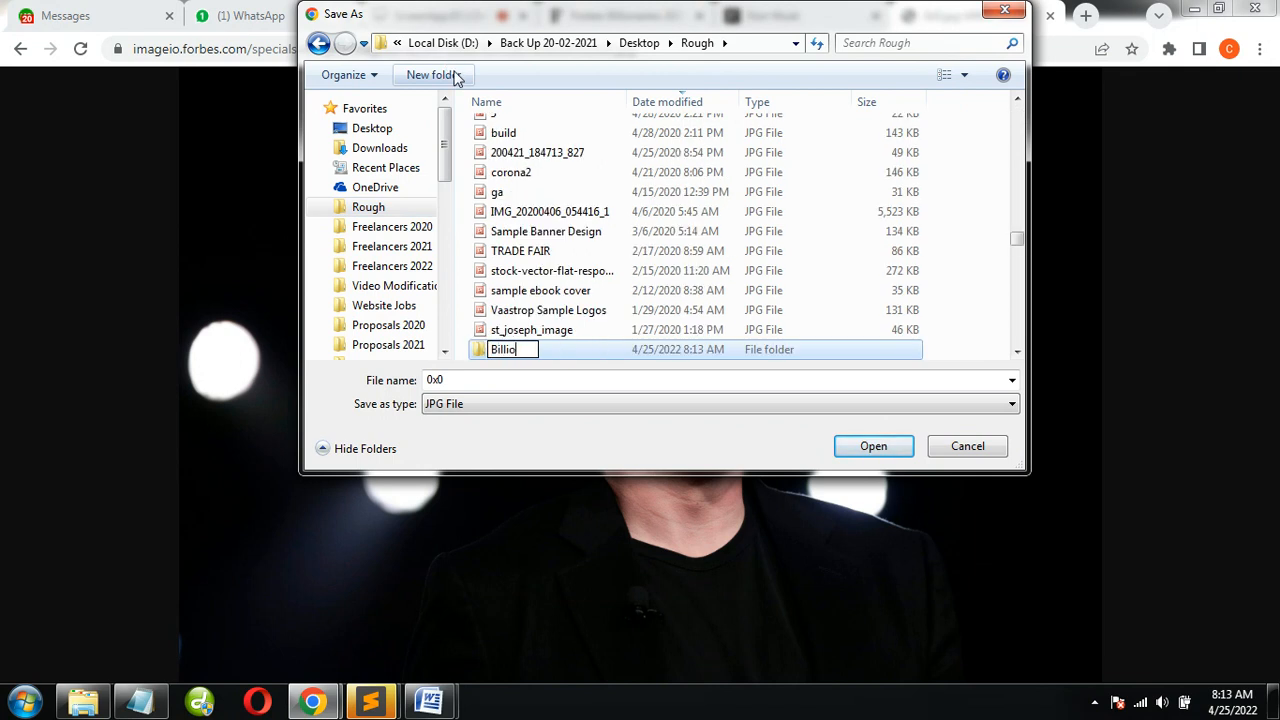
text(naires Pic)
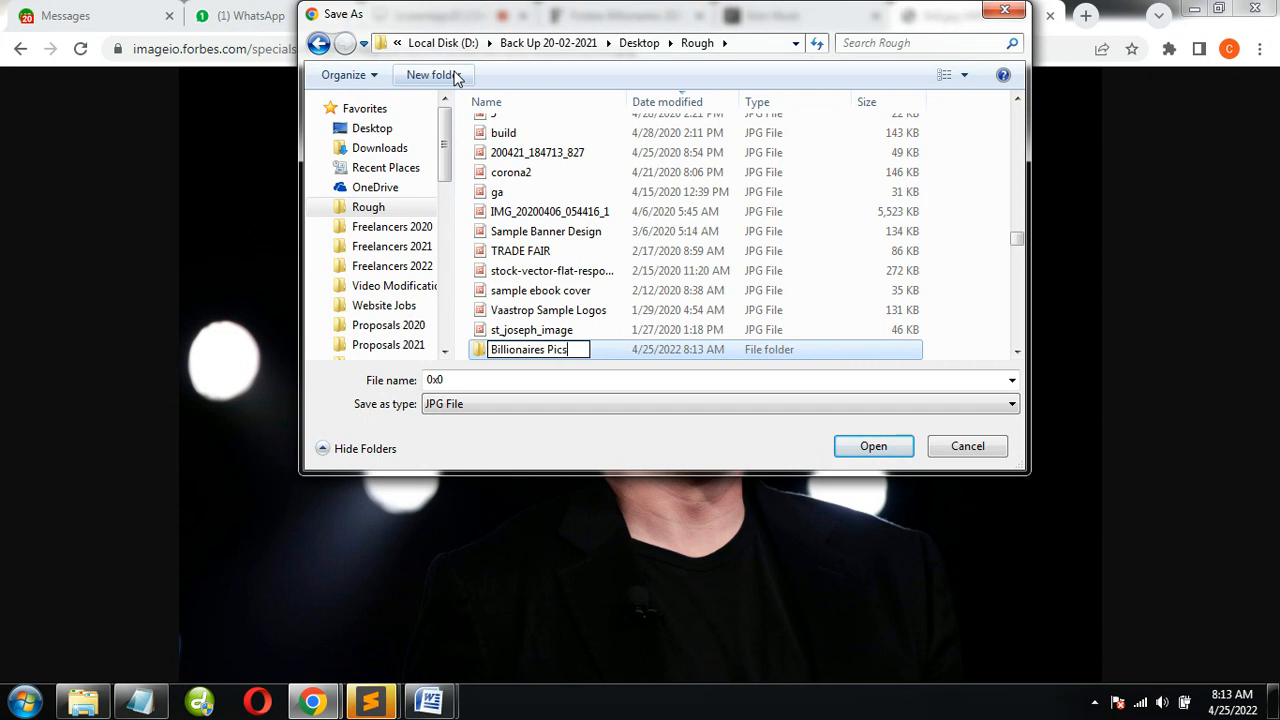
text(tures)
key(Return)
key(Return)
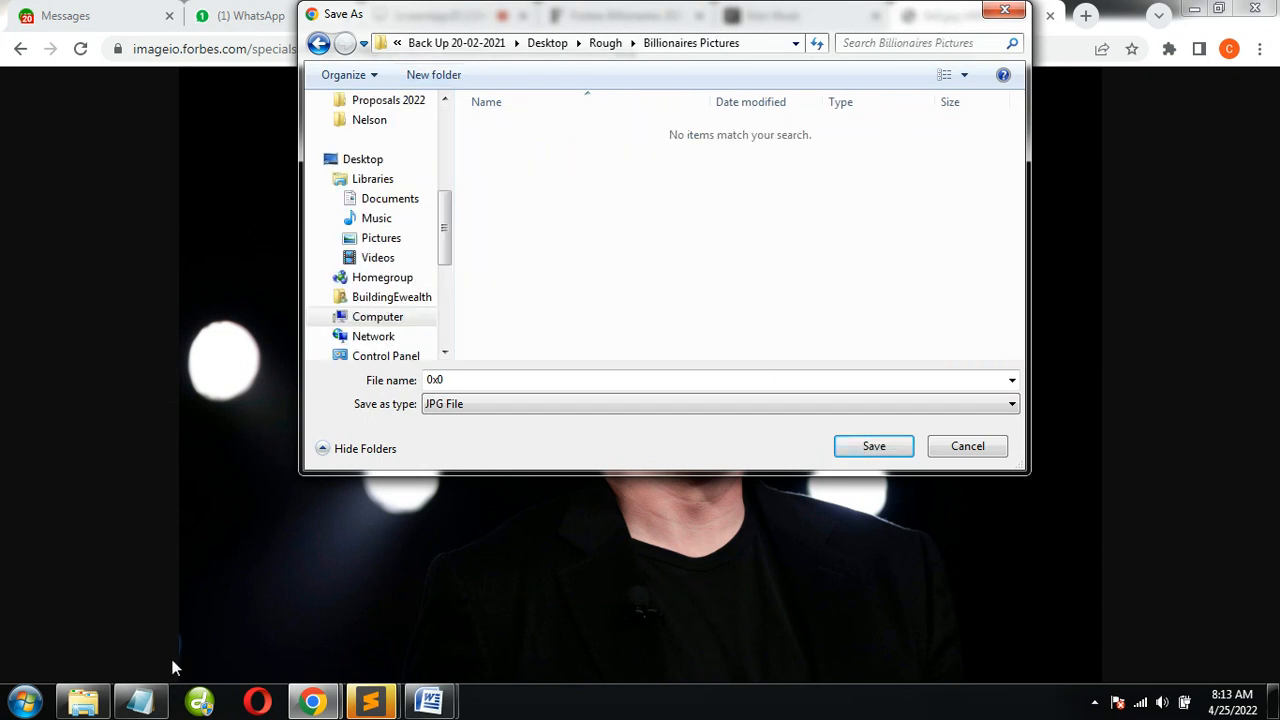
Copy the heading Elon Musk from the Word profile document and save the portrait under that name
mouse_move(430, 700)
click(533, 637)
scroll(500, 400, up, 20)
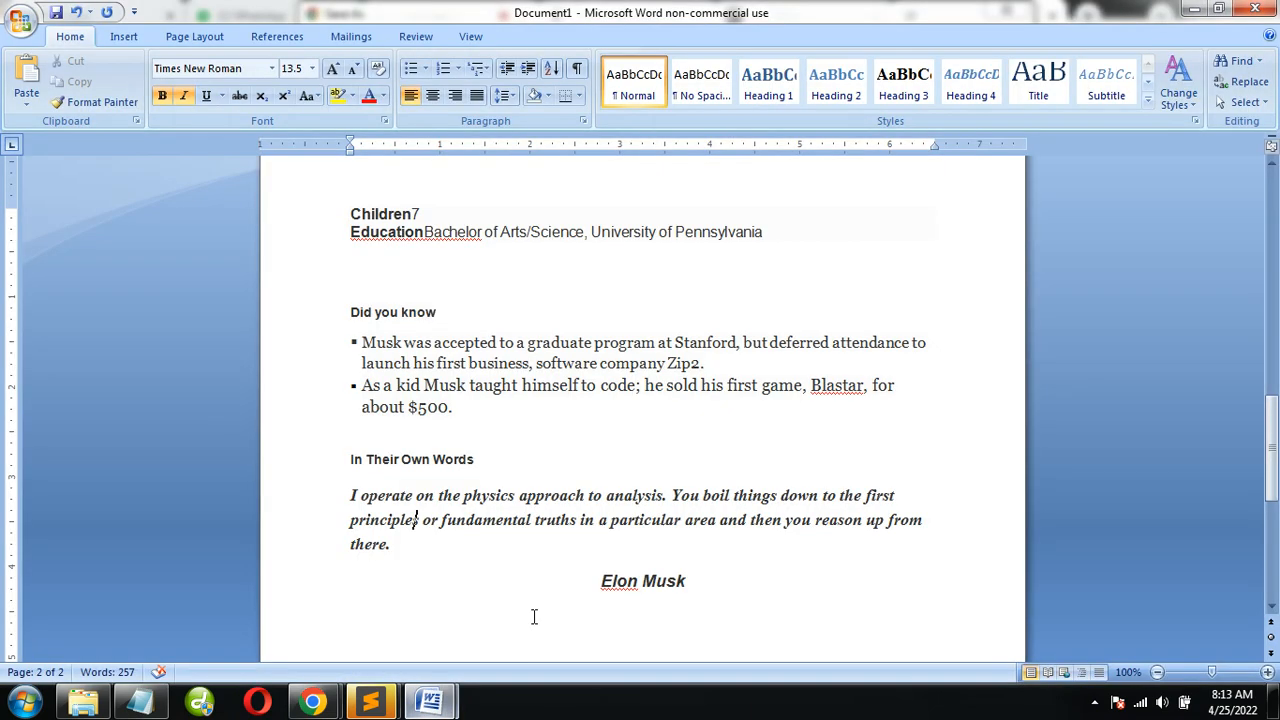
click(543, 288)
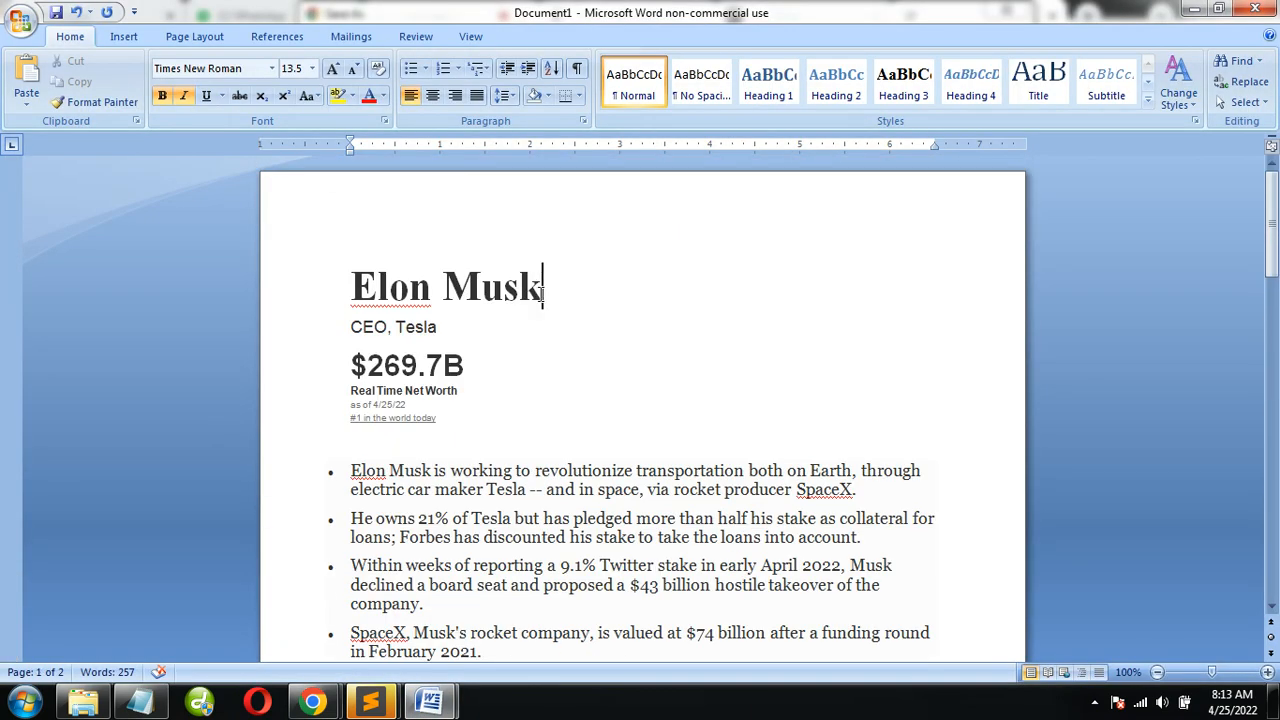
drag(543, 288, 282, 272)
key(ctrl+c)
key(alt+Tab)
key(ctrl+v)
click(874, 446)
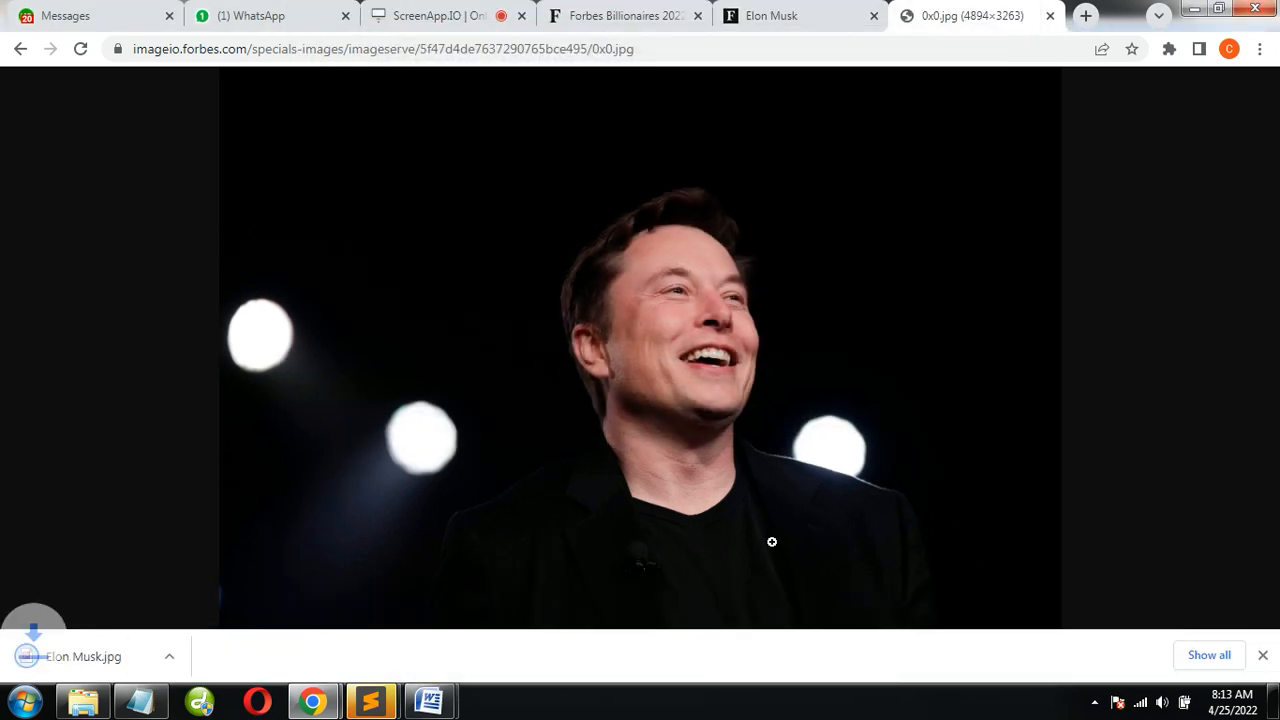
In the Gather Billionaires Details notes in Notepad, add "1. Gather all billionaires in excel" above the links
click(615, 18)
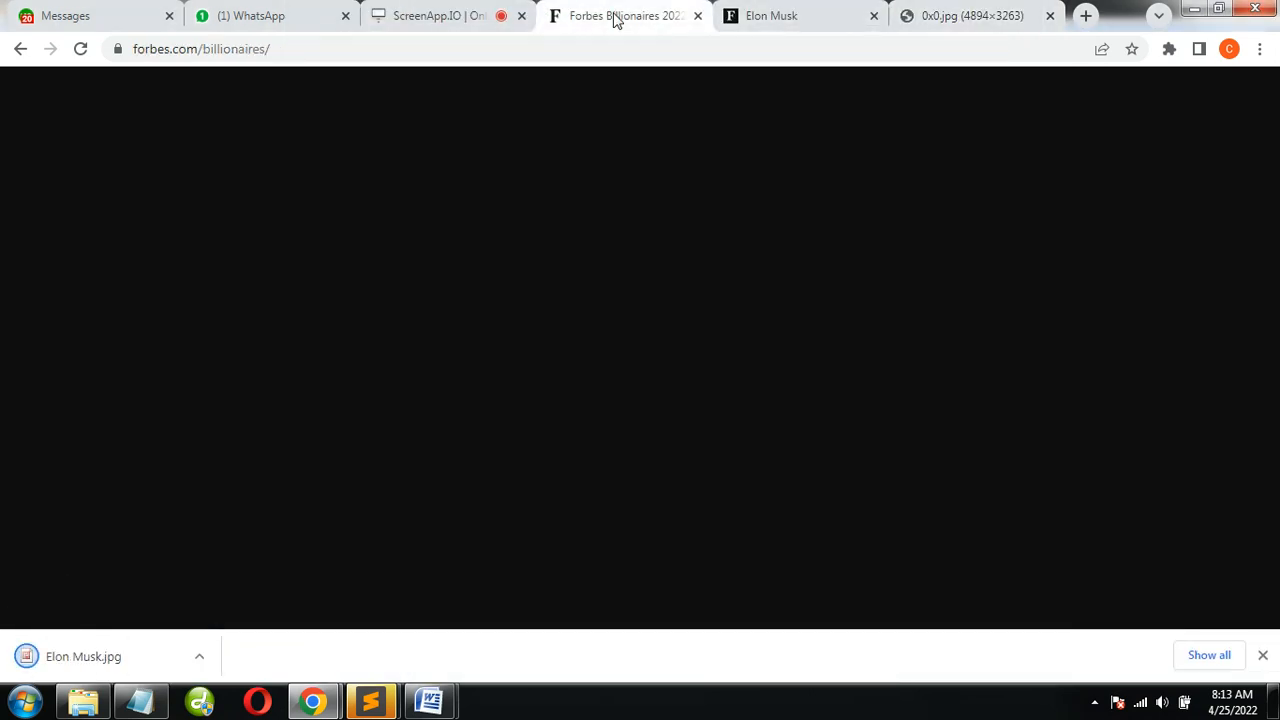
click(748, 16)
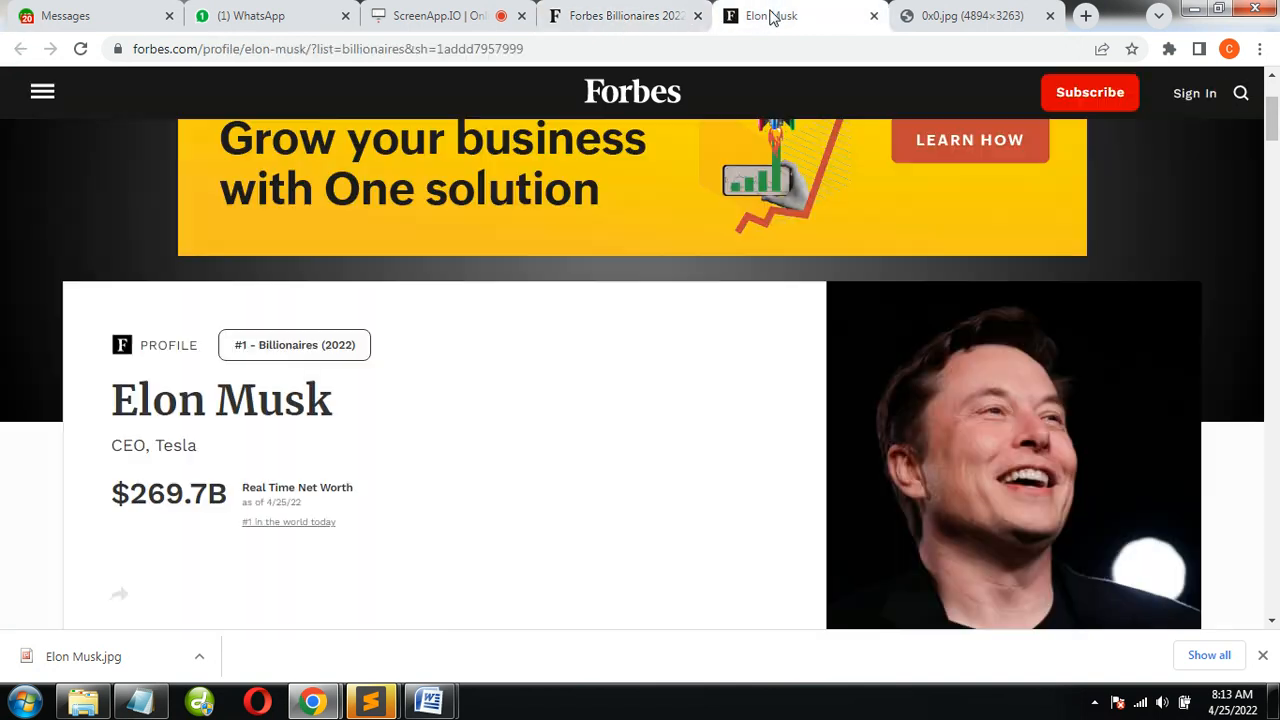
click(140, 702)
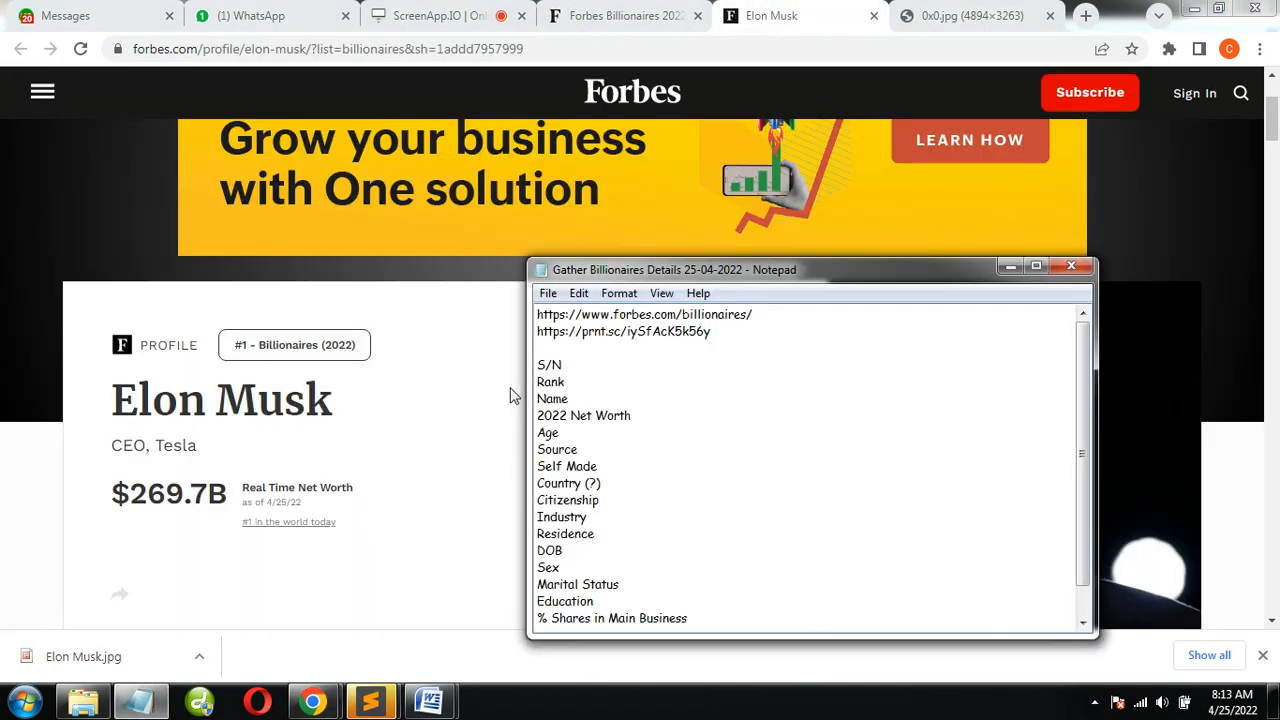
click(537, 311)
key(Return)
key(Return)
key(Up)
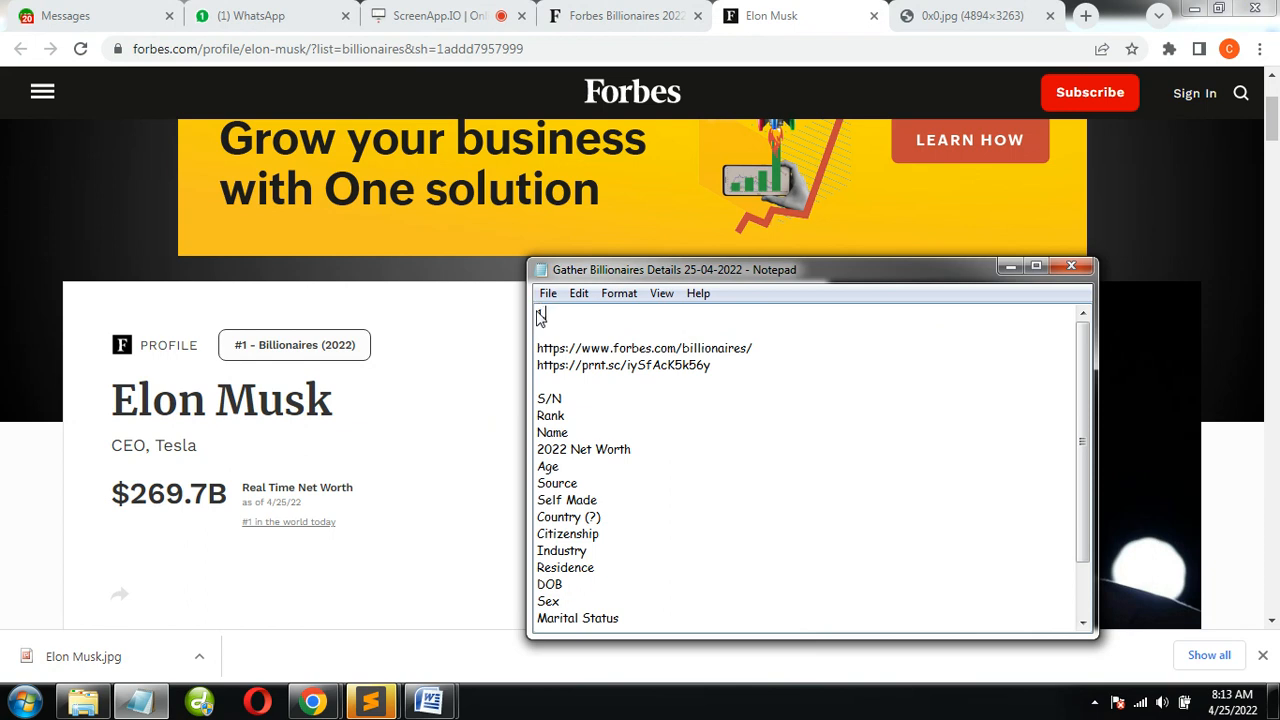
text(gATHE)
key(BackSpace)
key(BackSpace)
key(BackSpace)
key(BackSpace)
text(ather all billionaires in exce)
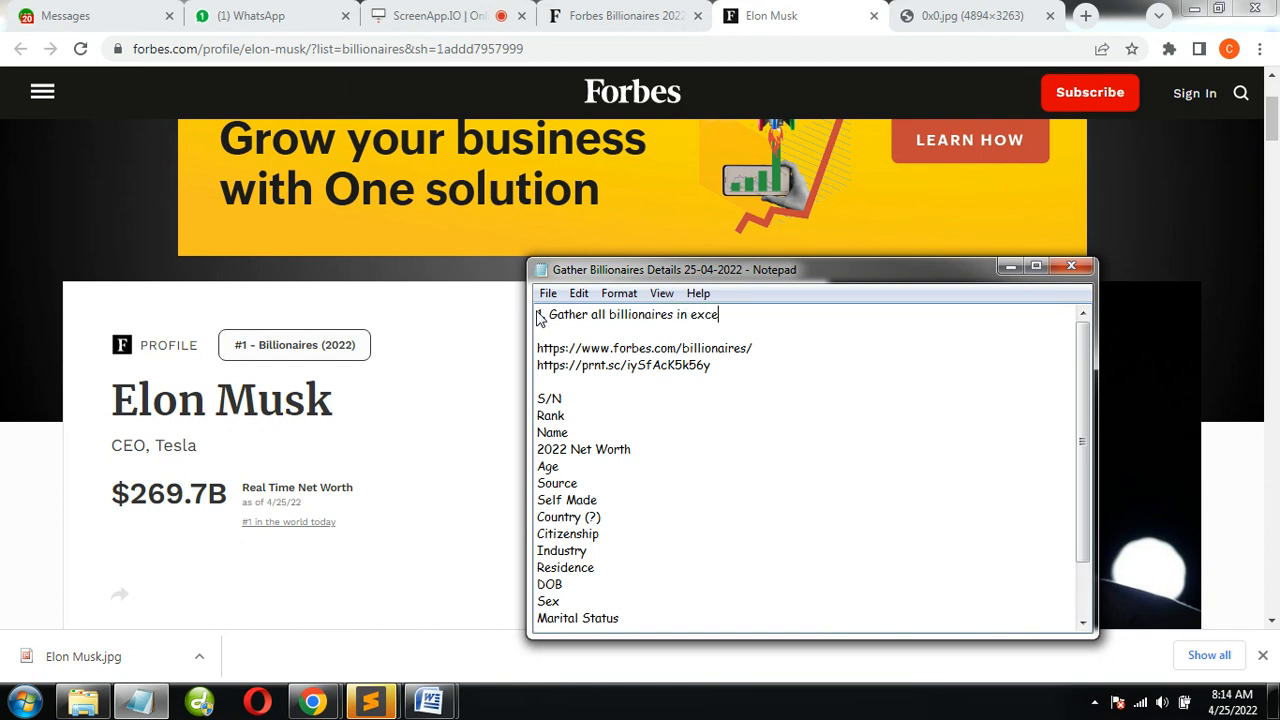
text(l)
key(Return)
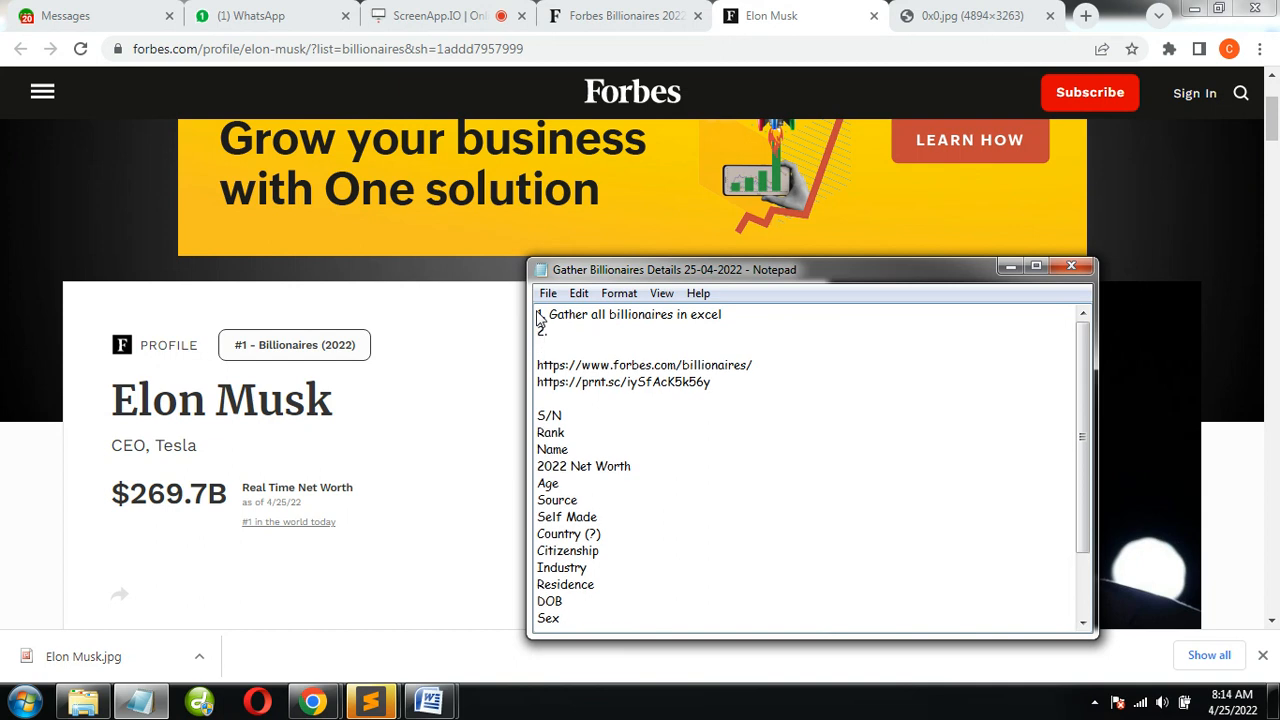
Add "2. Download their individual profiles" as the second task and start a third numbered line
text(2. Download their individual profiles)
key(Return)
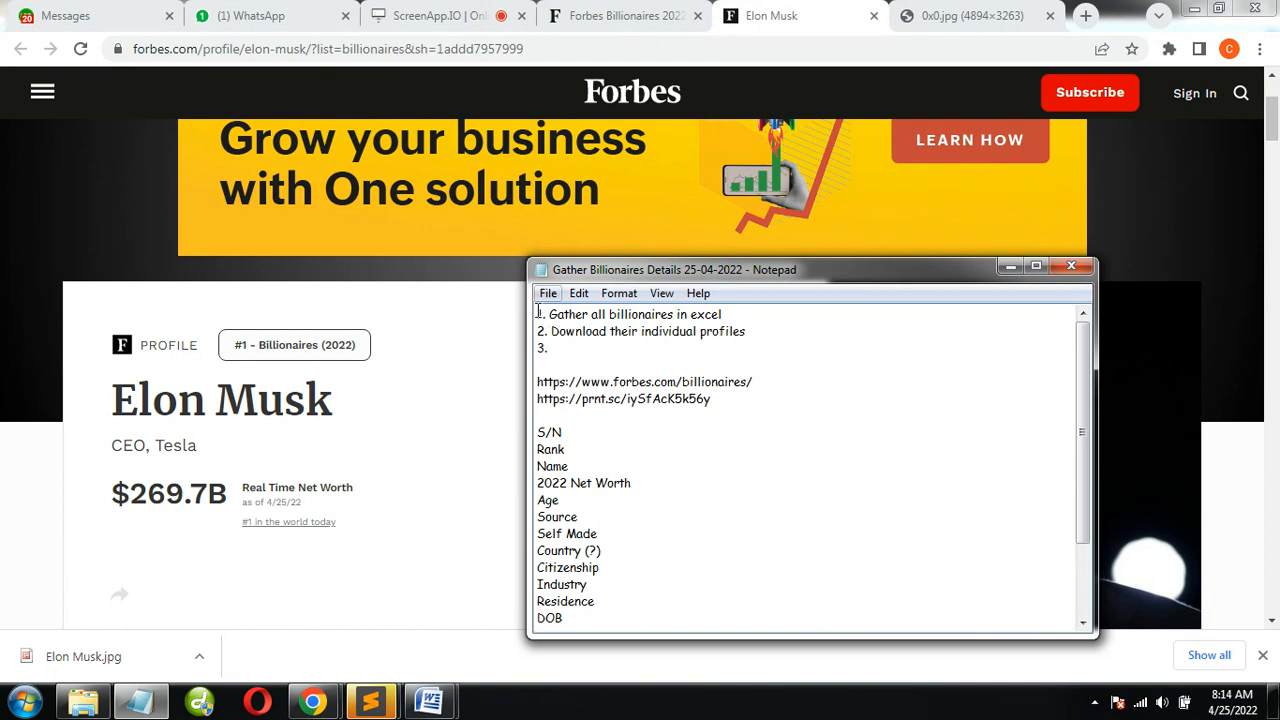
Reword task 2 as "Copy their individual profiles" and add task 3, downloading their pics into one folder
drag(1272, 130, 1272, 278)
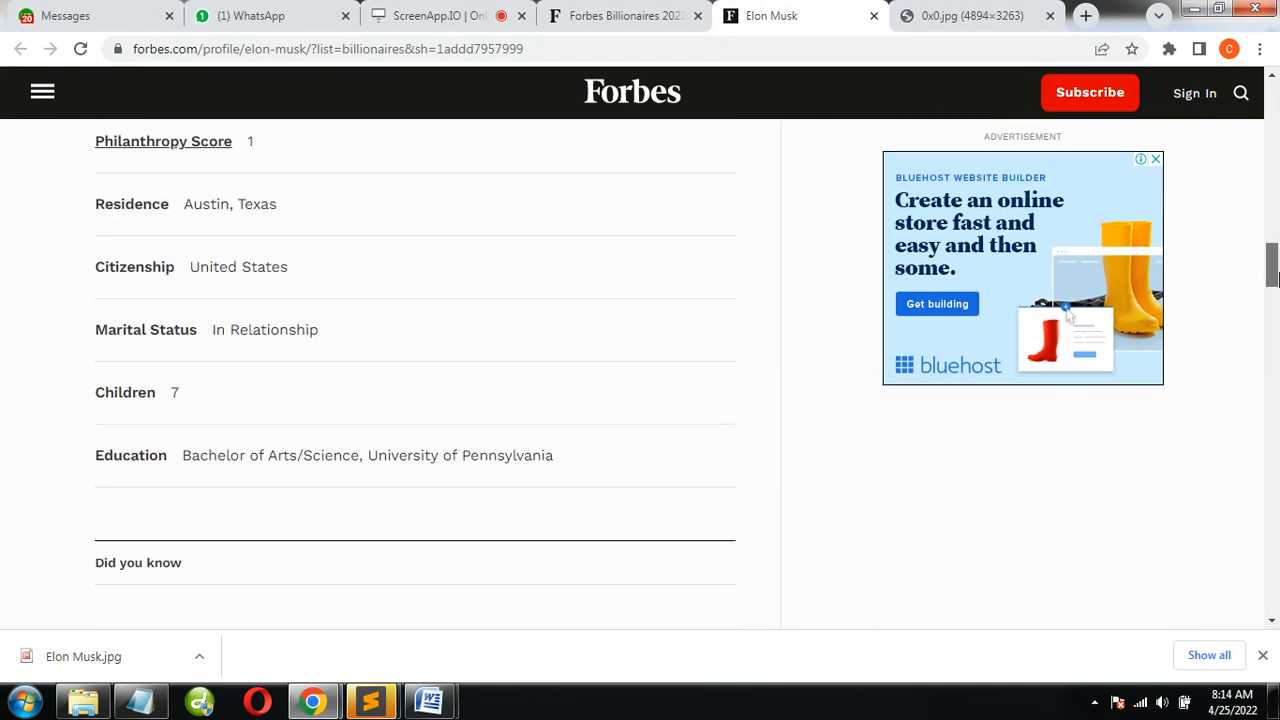
key(alt+Tab)
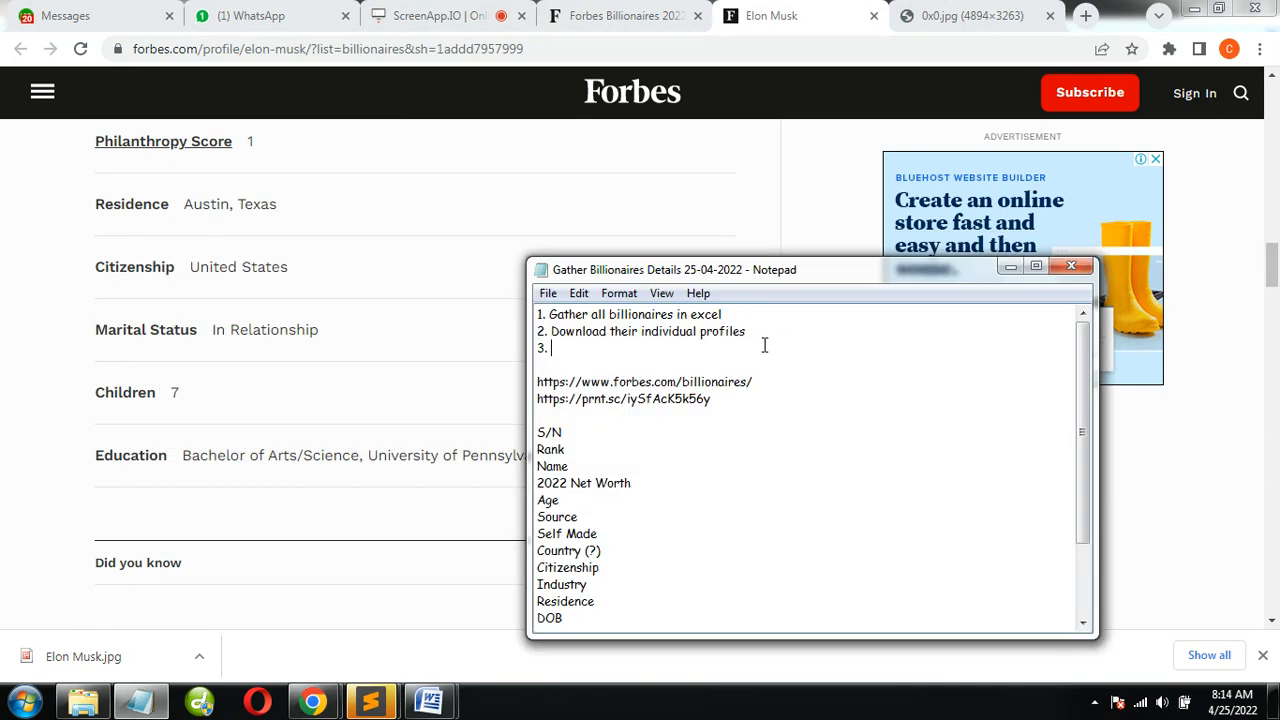
text(Dow)
key(Up)
key(BackSpace)
key(BackSpace)
key(BackSpace)
key(BackSpace)
key(BackSpace)
key(BackSpace)
key(BackSpace)
key(BackSpace)
key(BackSpace)
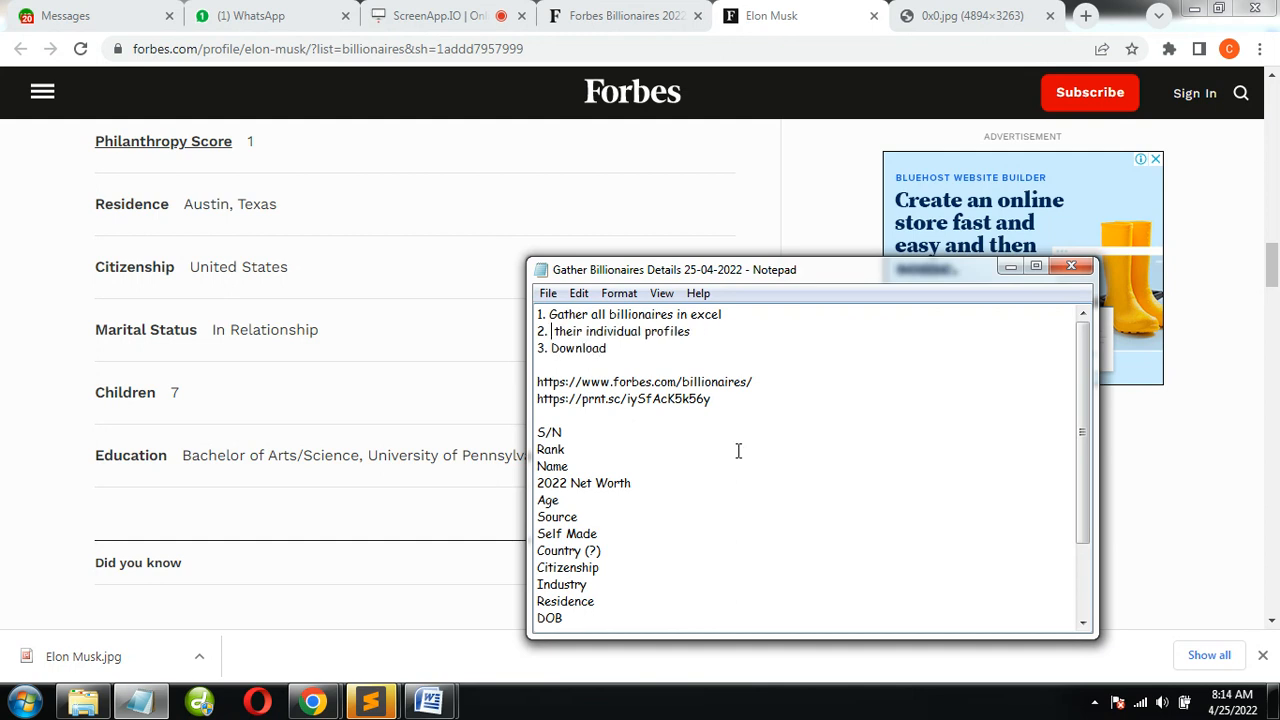
text(Copy nload their pics into one folder)
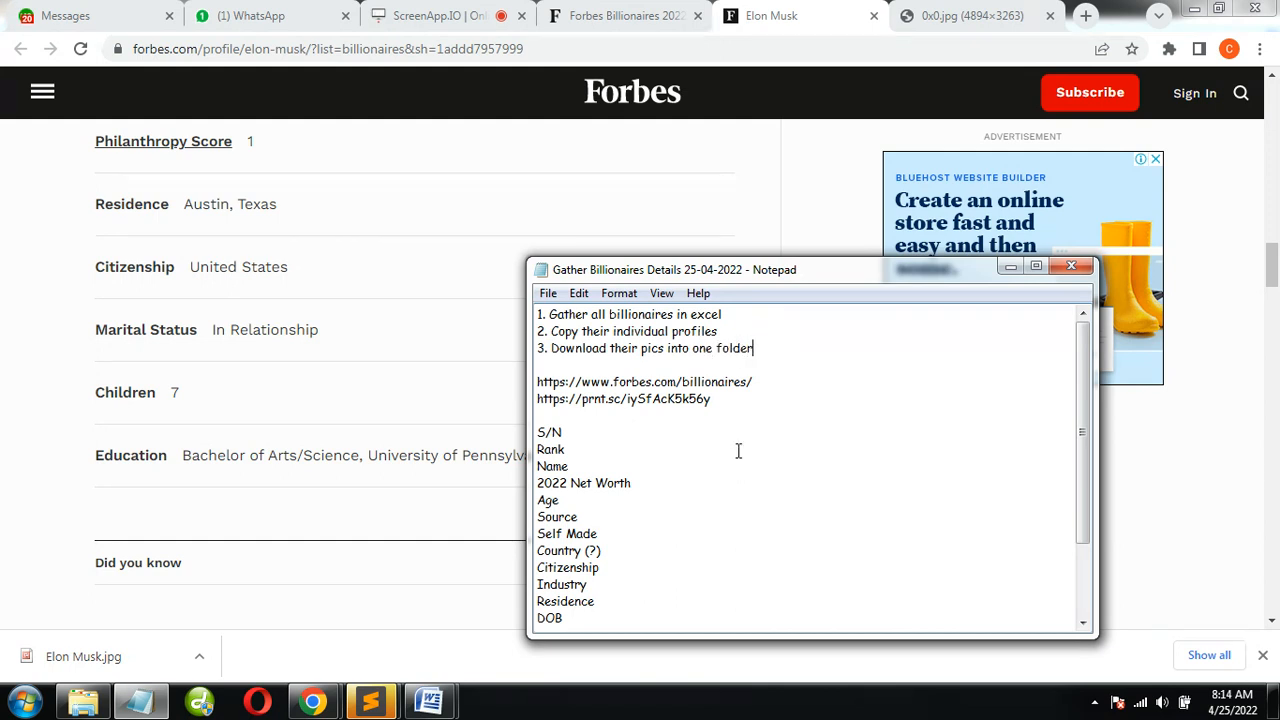
click(523, 614)
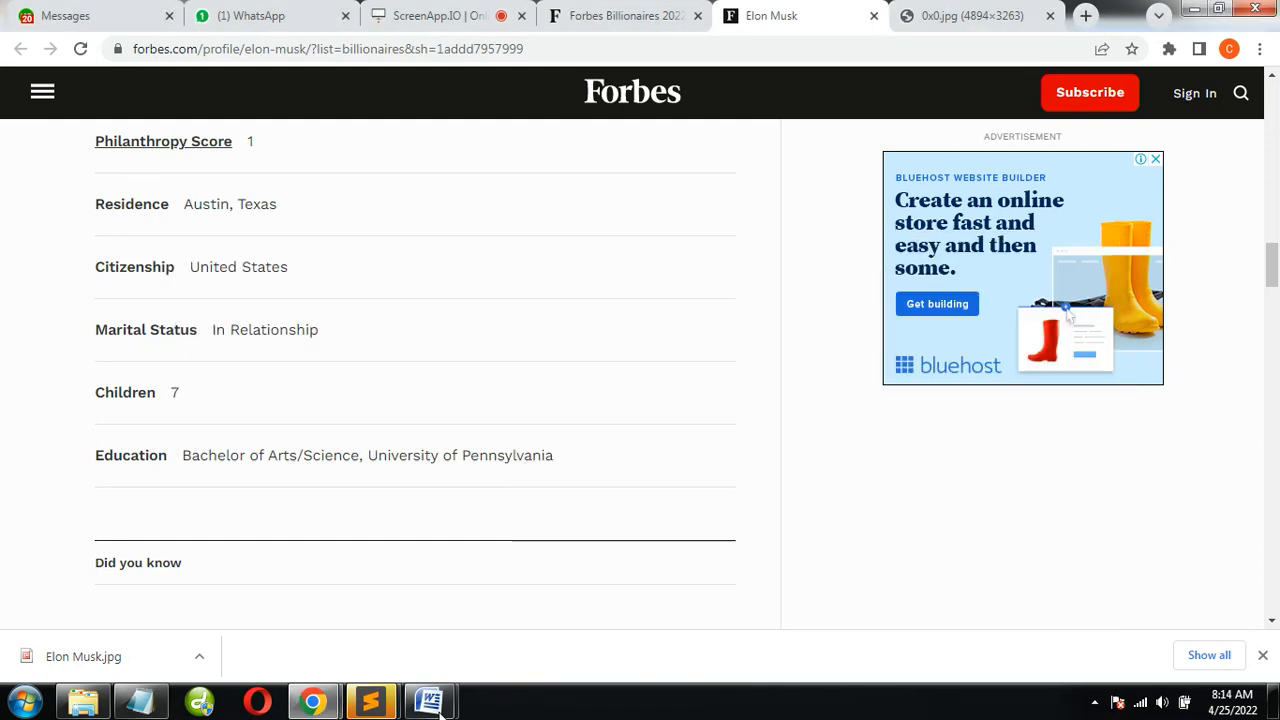
click(86, 704)
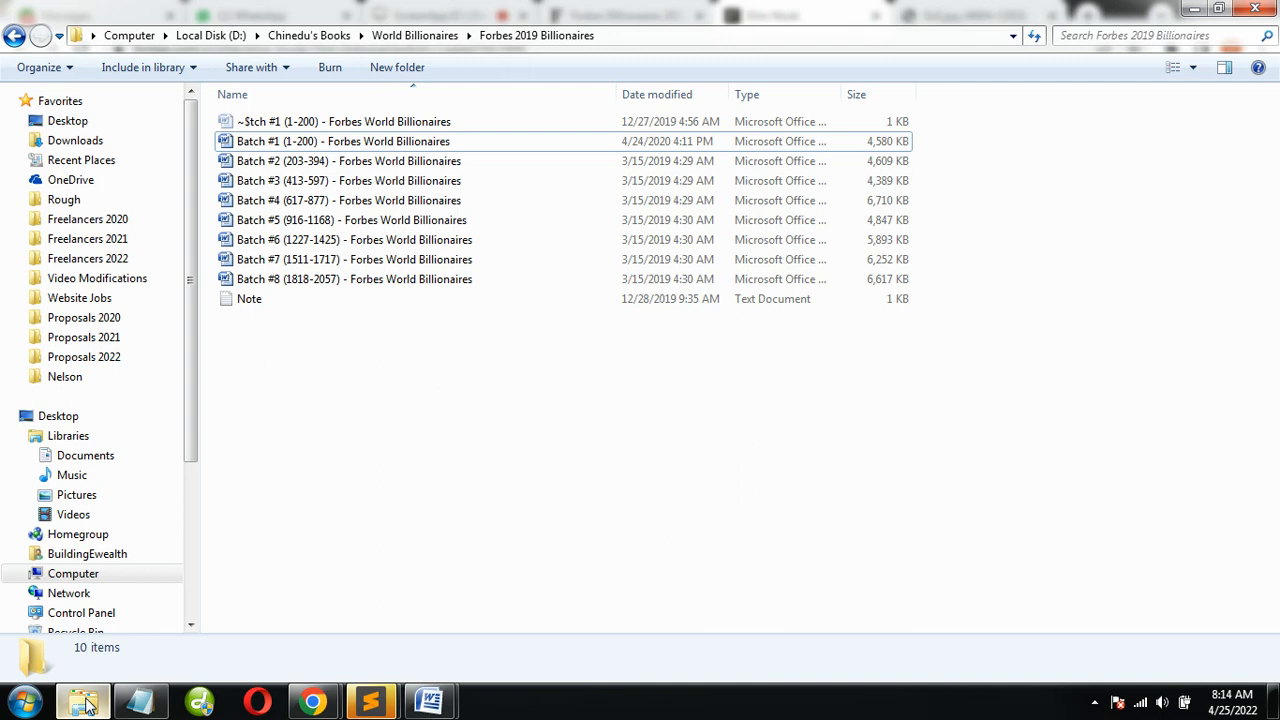
key(alt+Tab)
scroll(714, 217, down, 5)
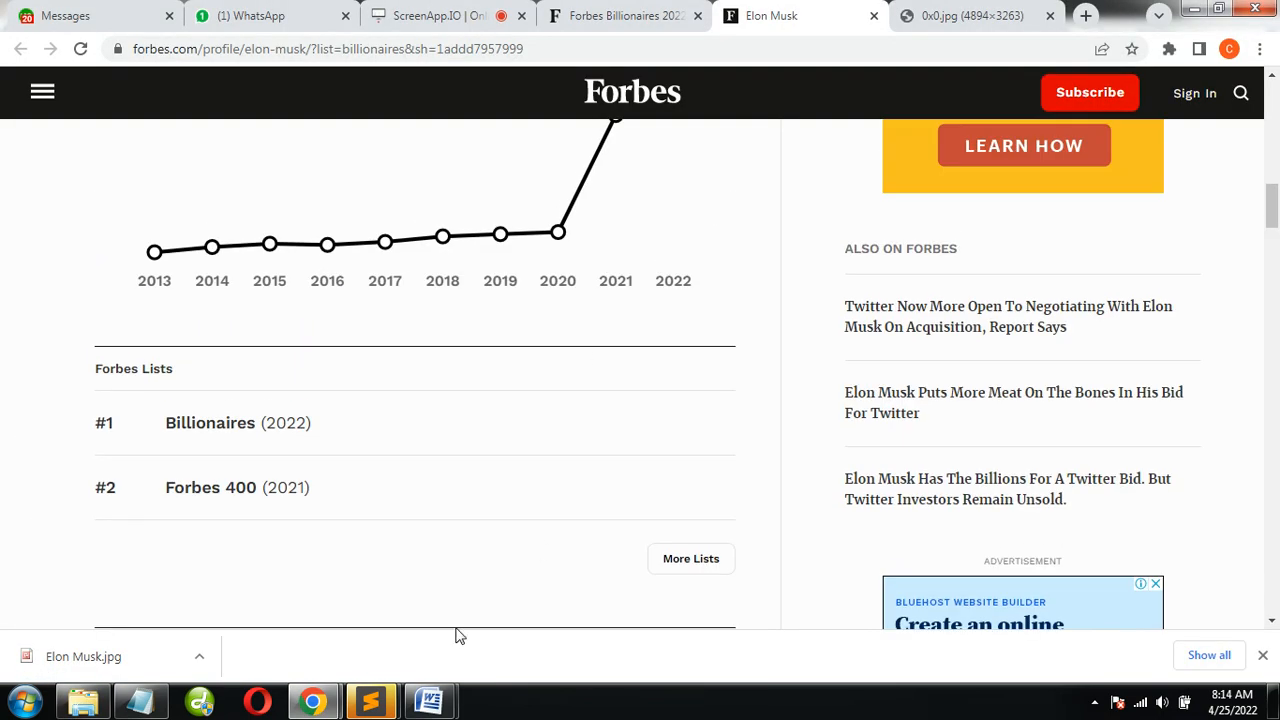
scroll(541, 386, up, 3)
scroll(430, 406, up, 6)
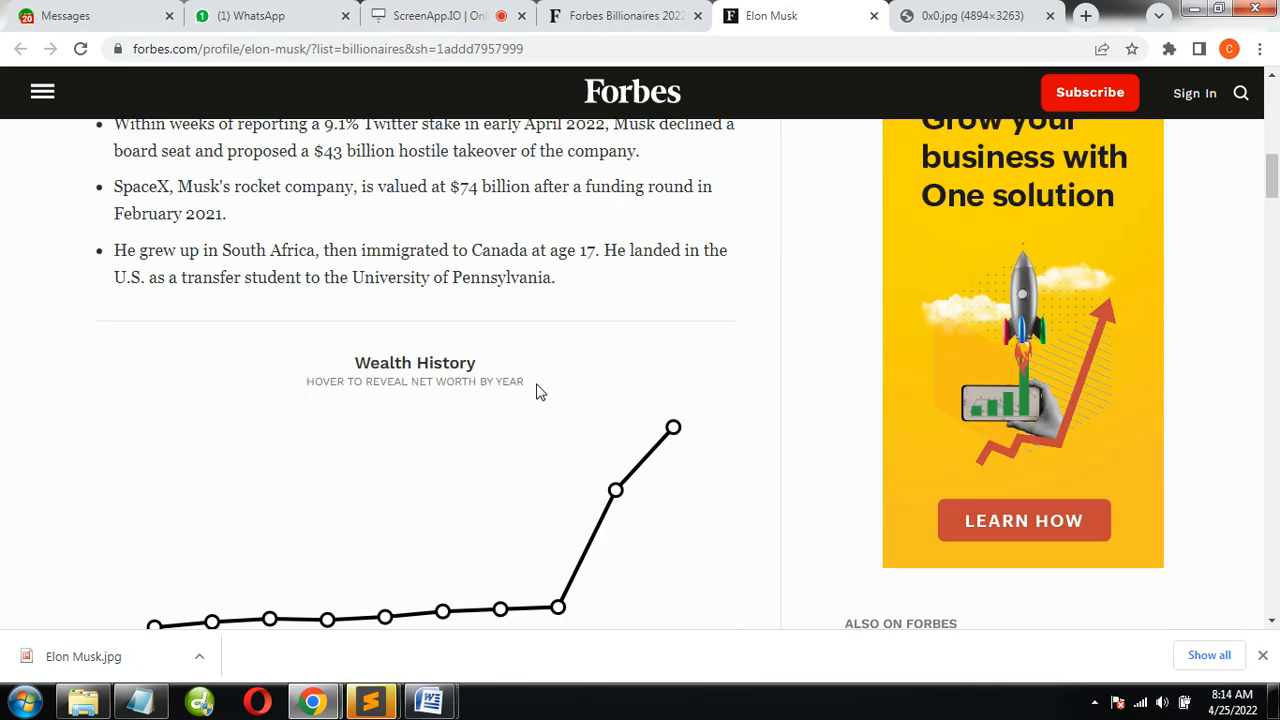
click(943, 15)
click(790, 15)
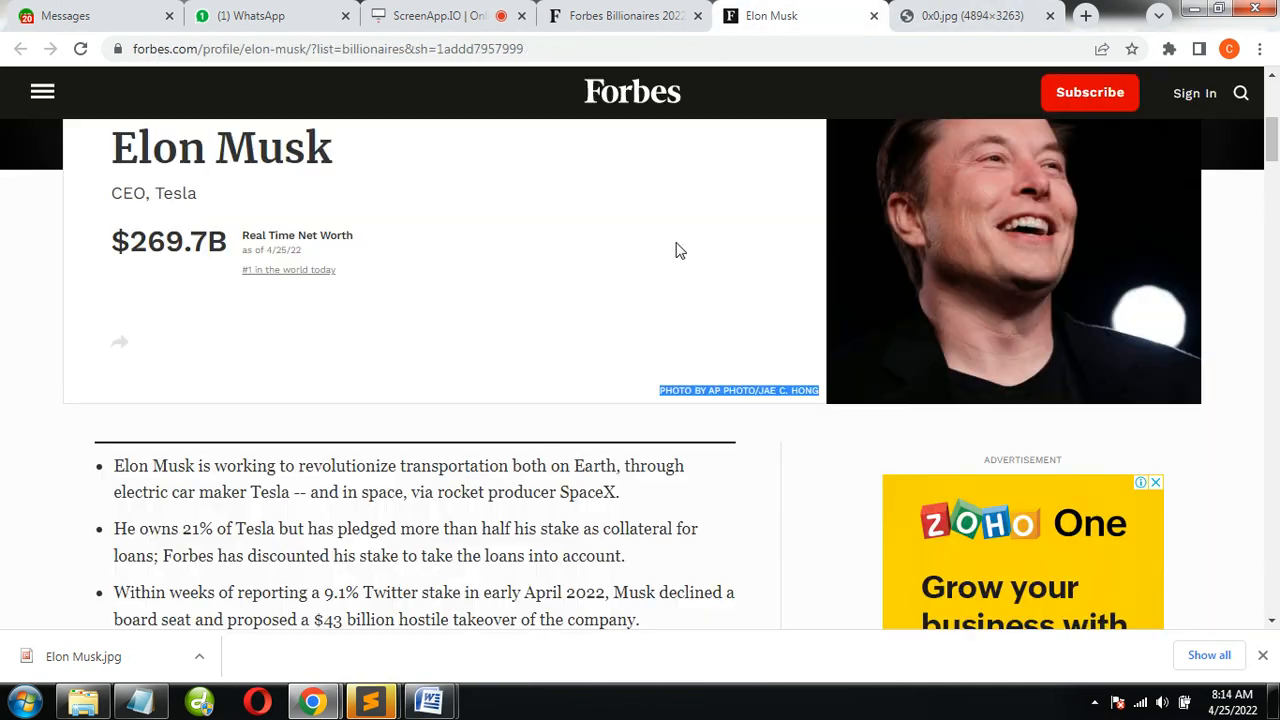
scroll(560, 422, up, 2)
scroll(560, 422, down, 7)
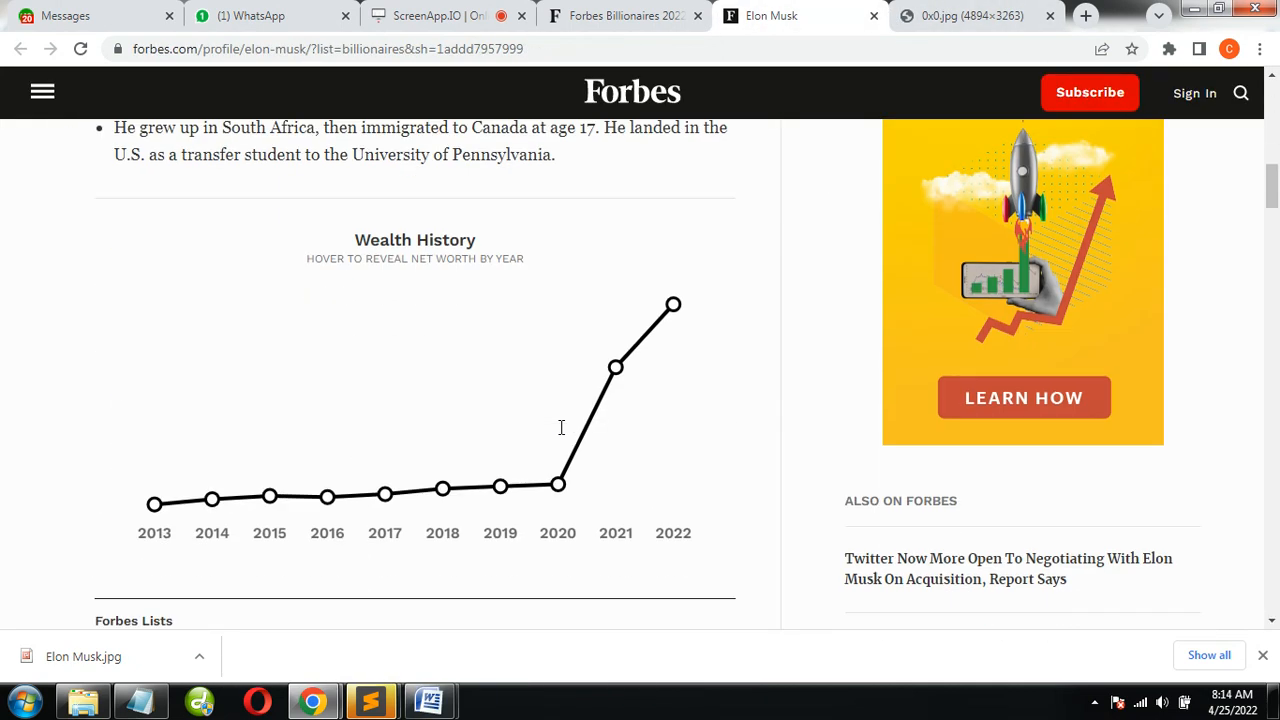
scroll(557, 432, down, 3)
scroll(369, 437, down, 5)
scroll(369, 437, up, 3)
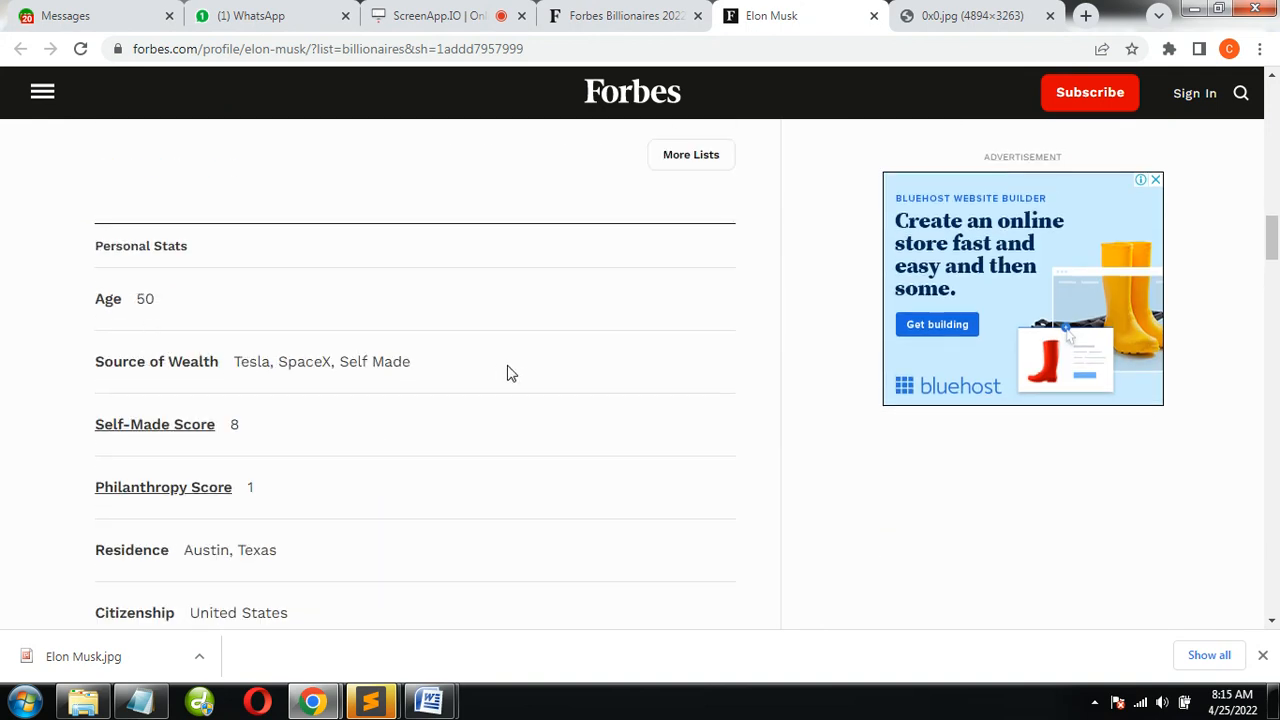
Replace the field name Source in the notes with "Source of Wealth" copied from the profile's Personal Stats
click(15, 705)
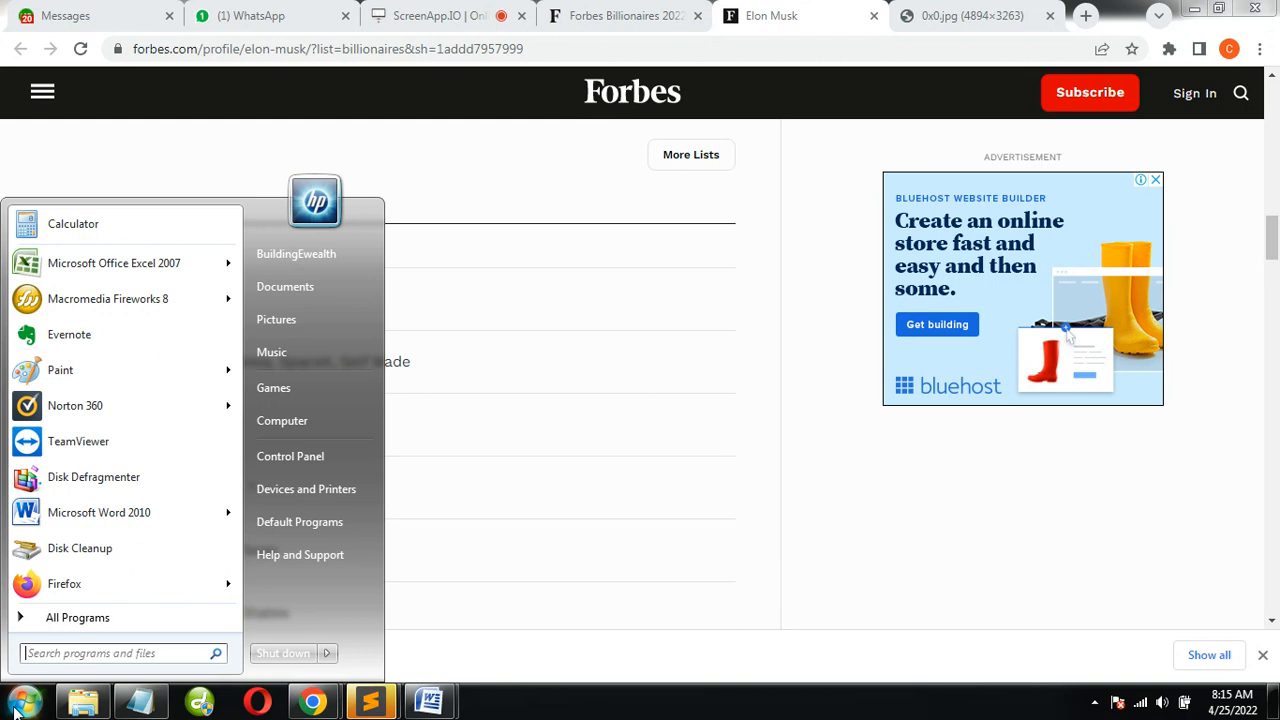
click(165, 708)
scroll(637, 523, down, 1)
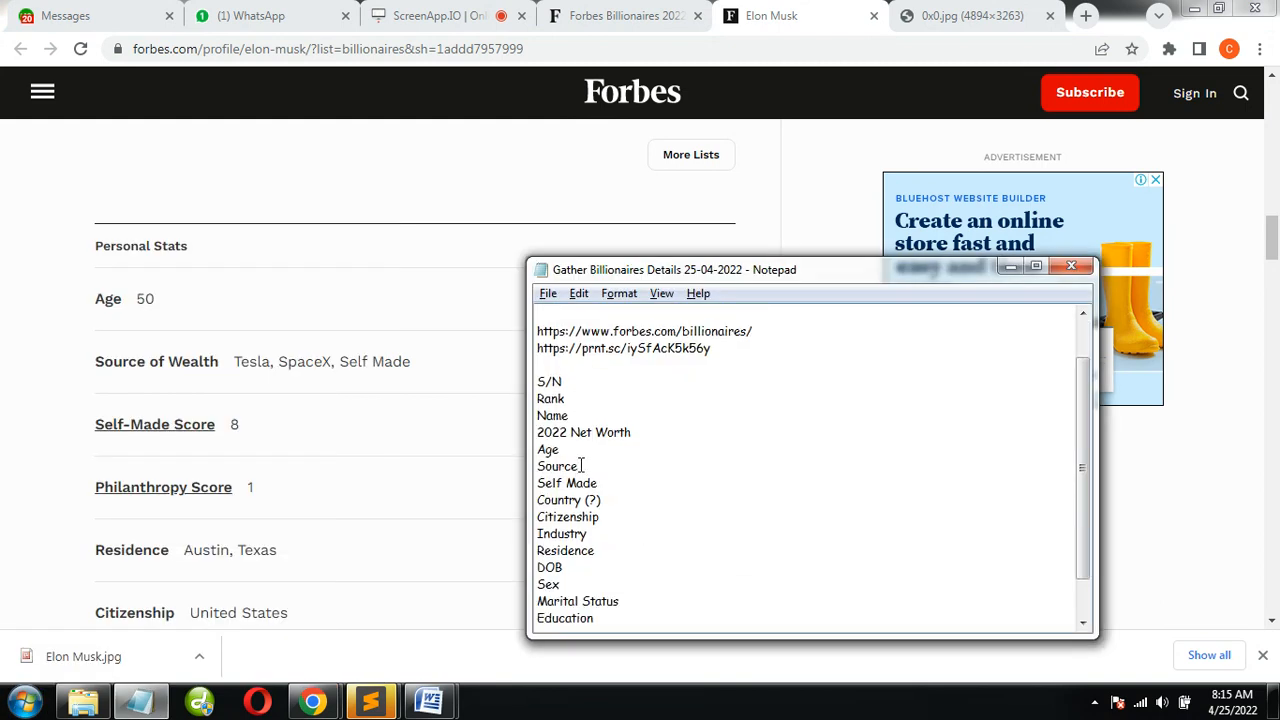
click(217, 366)
drag(217, 366, 74, 371)
key(ctrl+c)
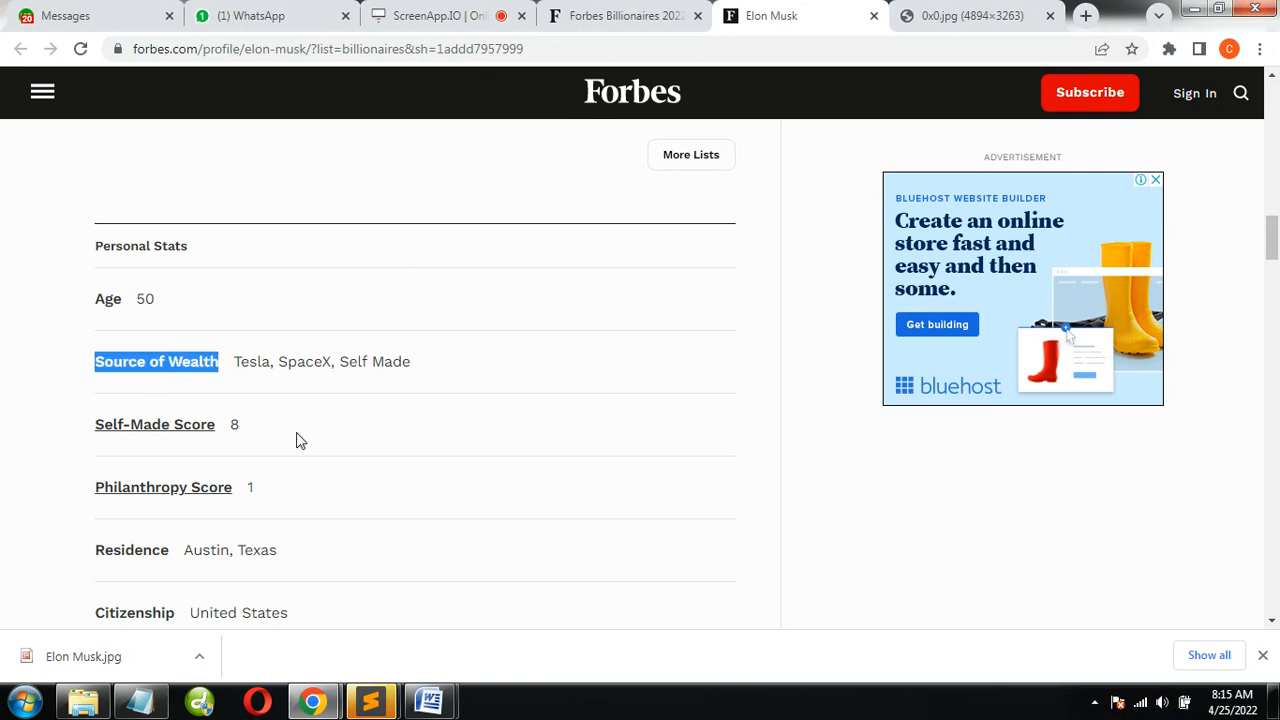
key(alt+Tab)
drag(584, 470, 518, 471)
key(ctrl+v)
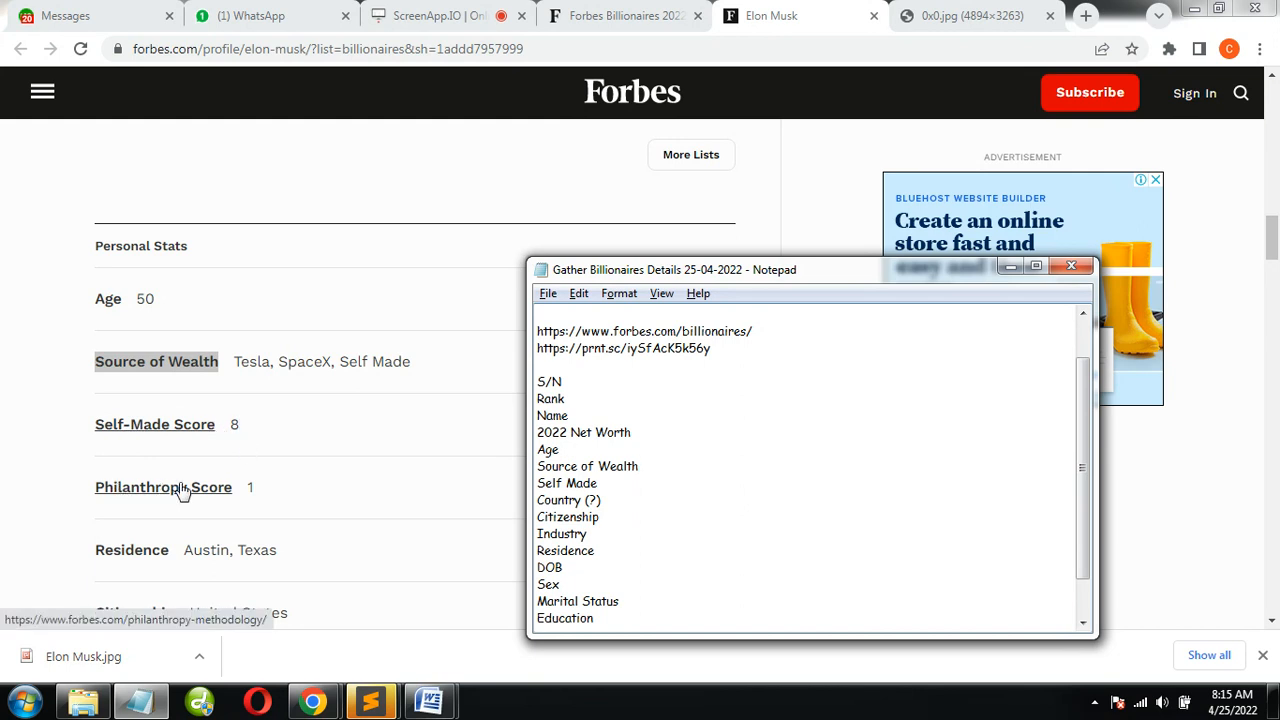
Compare the remaining Personal Stats with the notes' field list and add "Children", copied from the profile, on a new line below Marital Status
scroll(162, 545, down, 1)
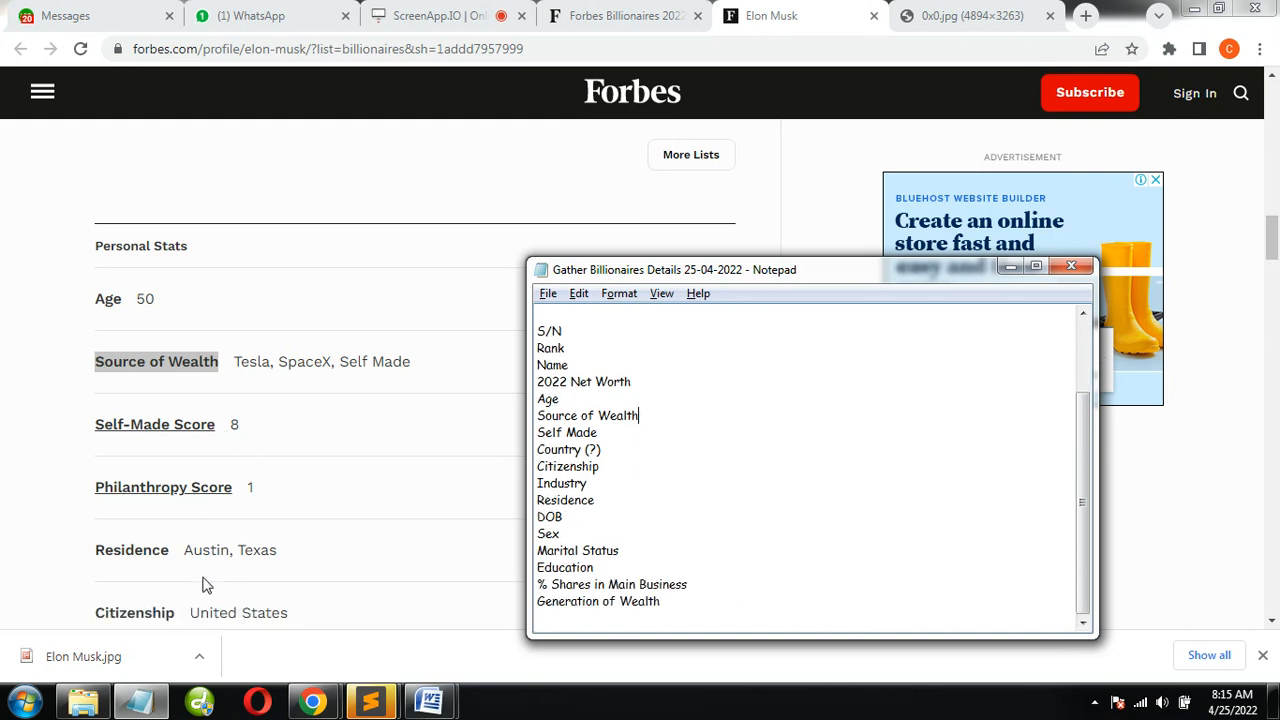
click(207, 610)
scroll(207, 610, down, 1)
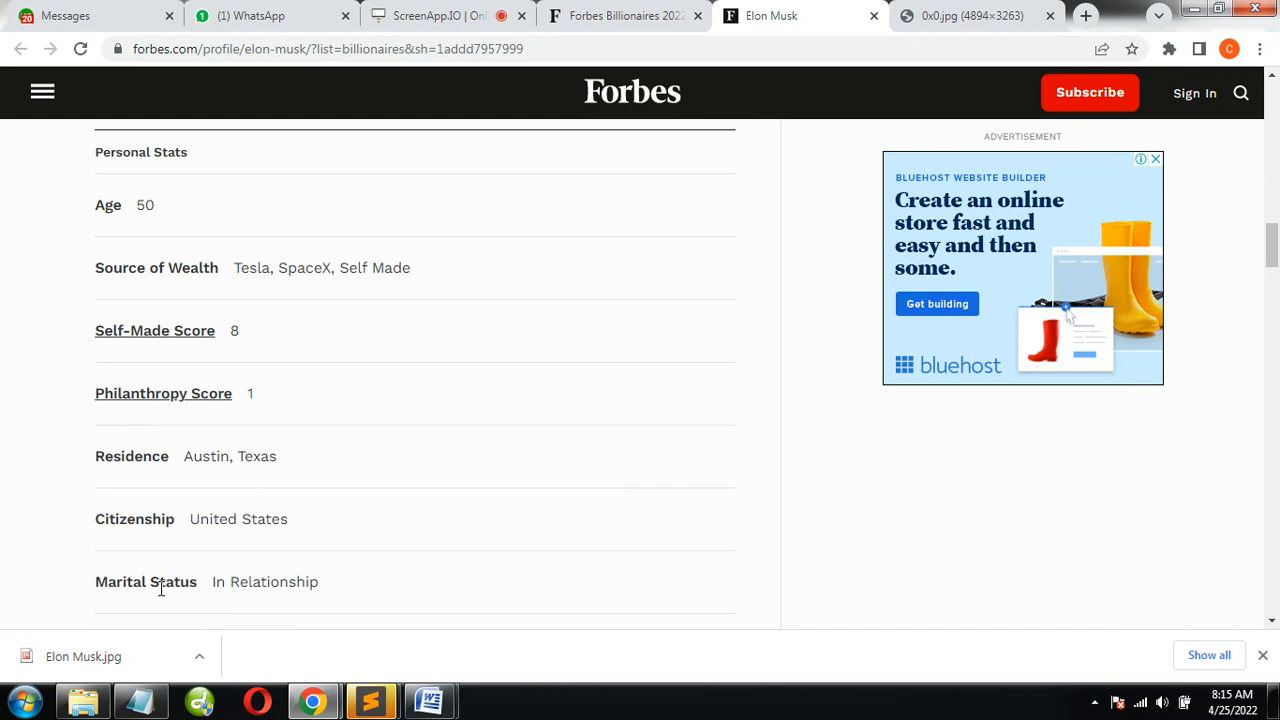
key(alt+Tab)
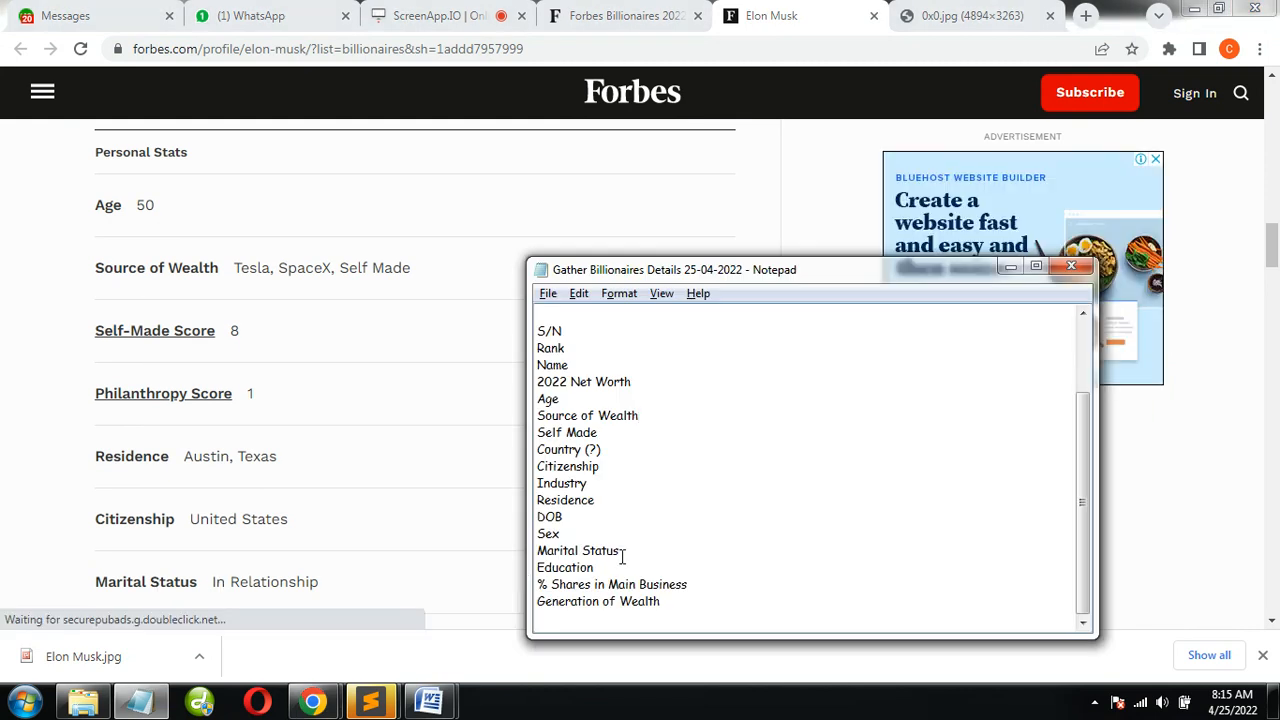
click(426, 574)
scroll(426, 574, down, 2)
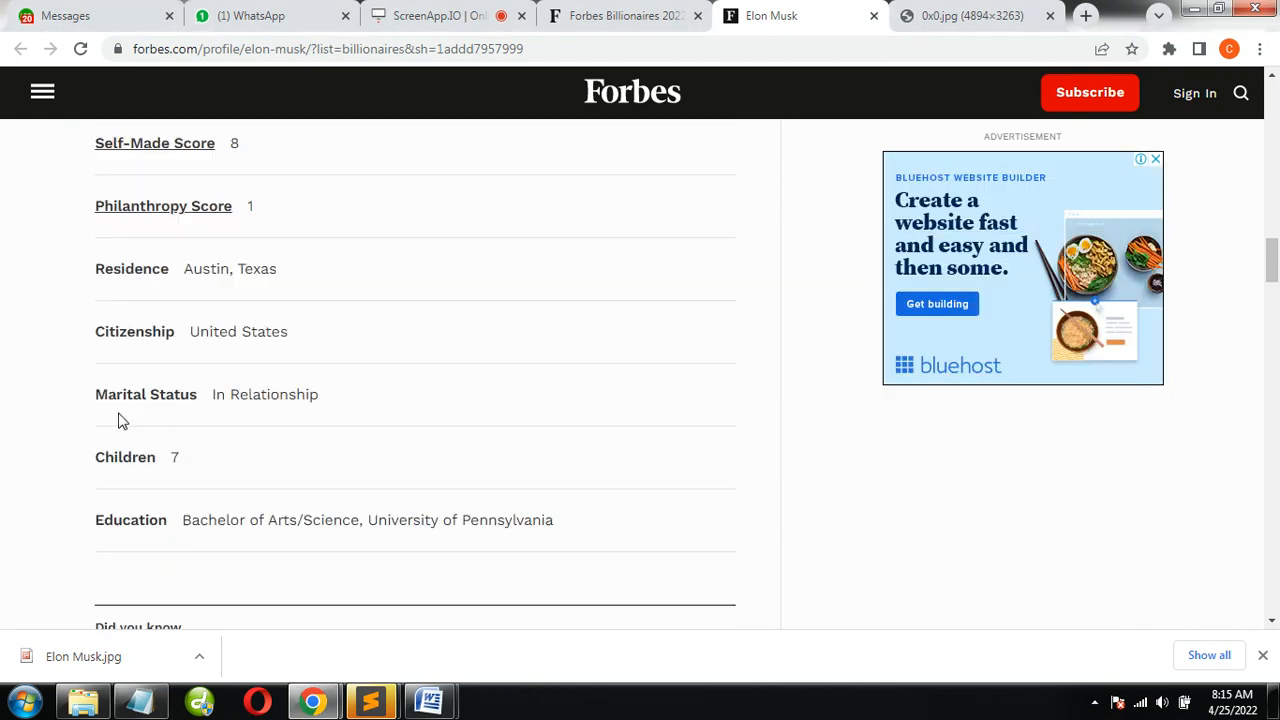
key(alt+Tab)
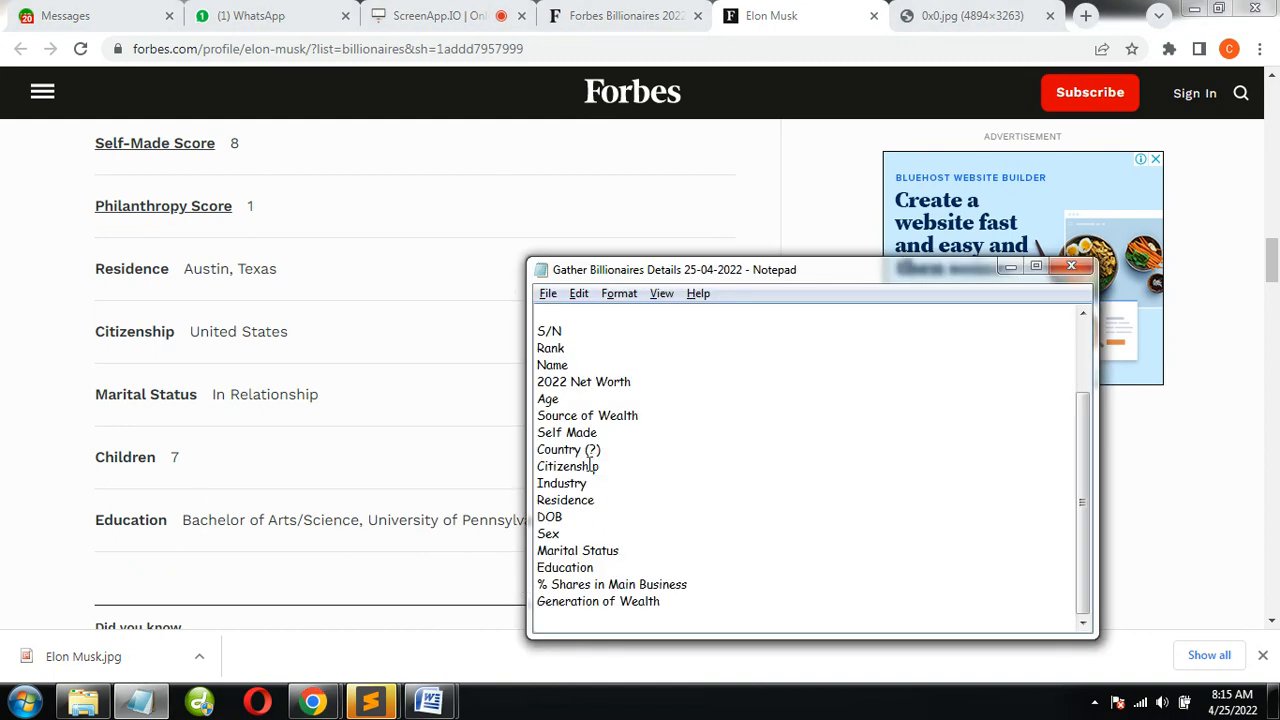
drag(158, 466, 44, 466)
key(ctrl+c)
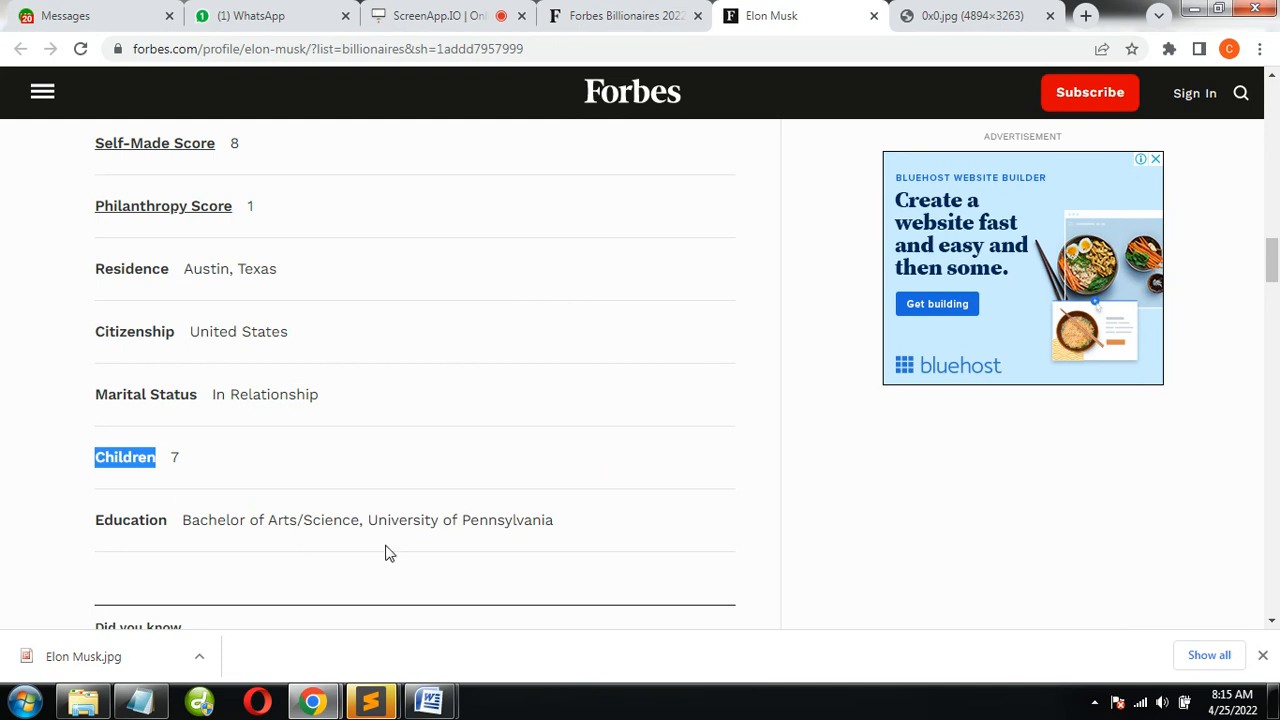
key(alt+Tab)
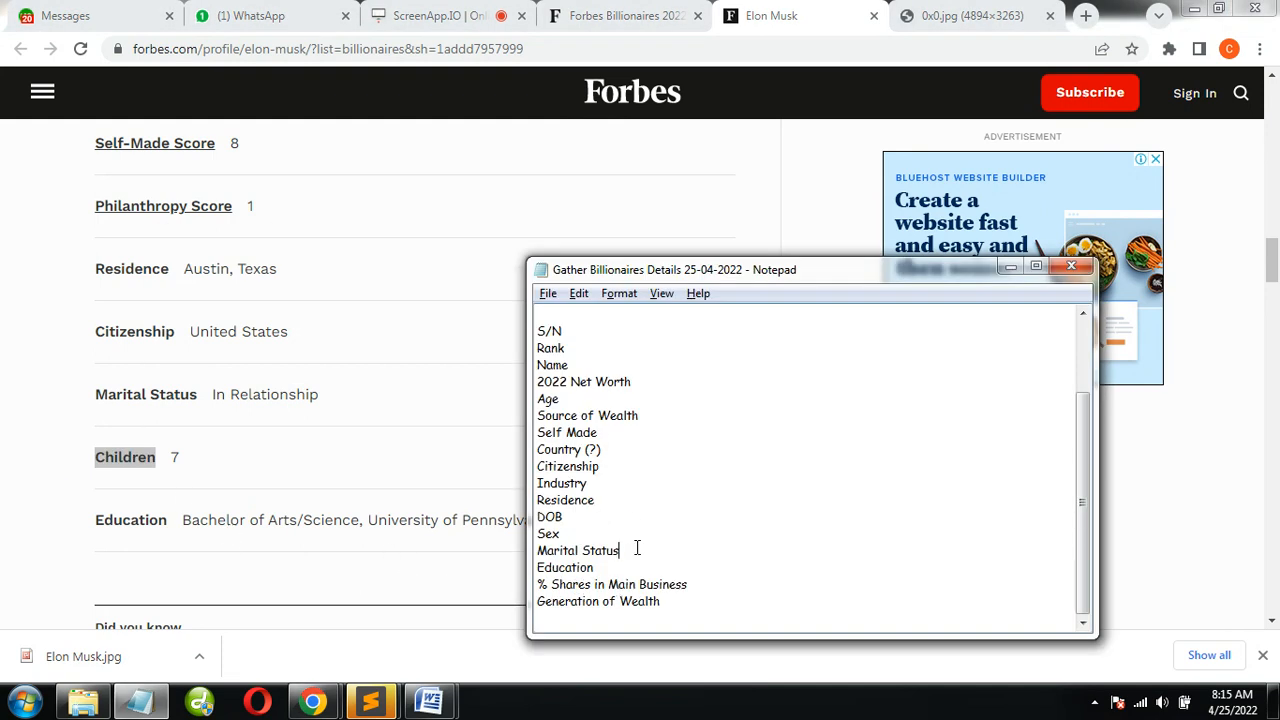
key(Return)
key(ctrl+v)
key(alt+Tab)
scroll(469, 400, down, 10)
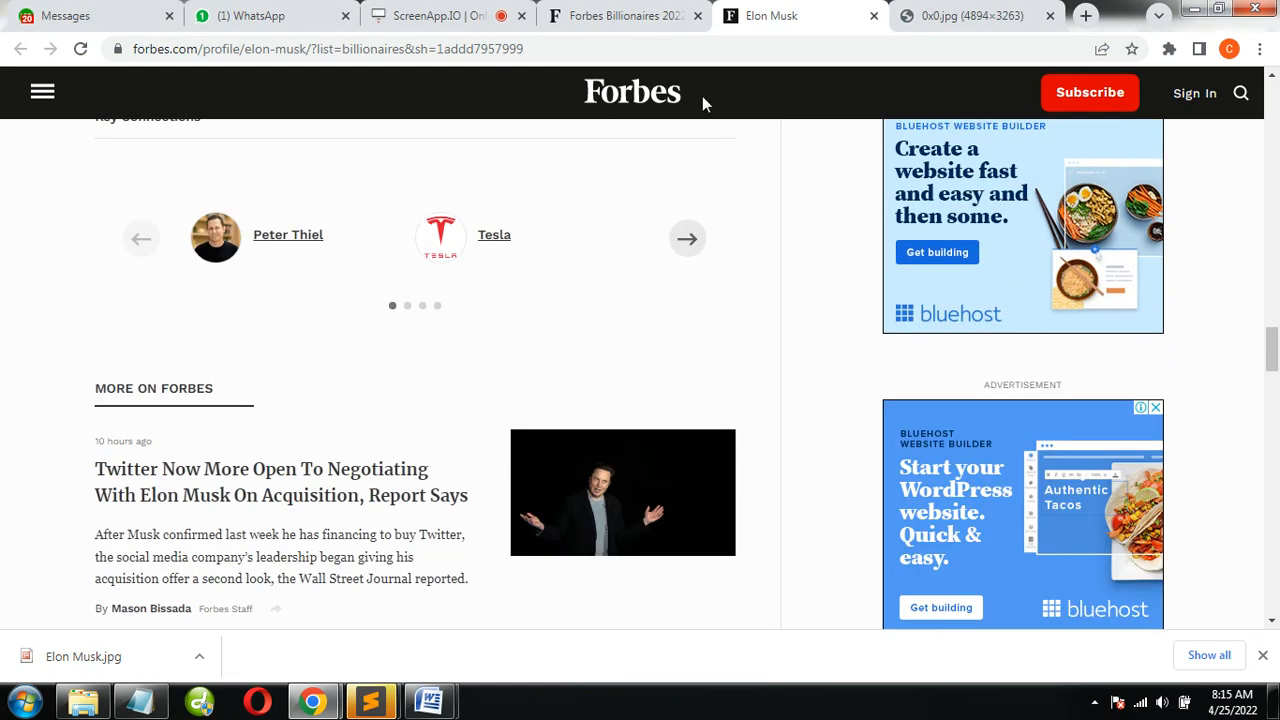
click(618, 14)
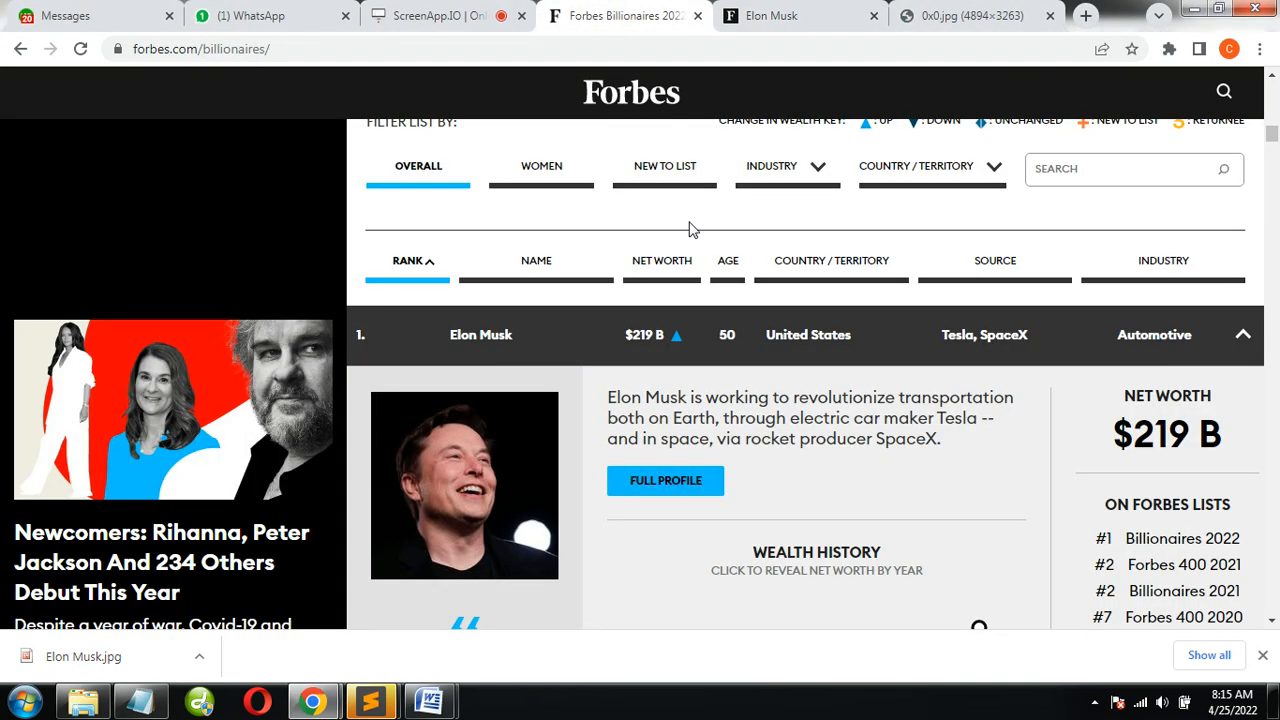